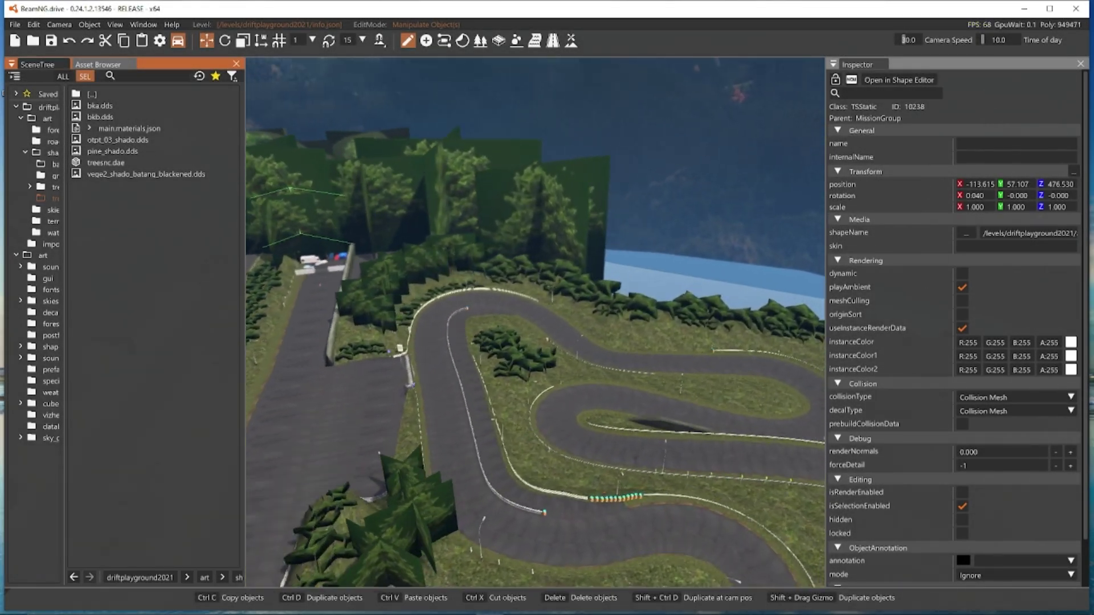
Step: For base.dae, set collision and decal types to Visible Mesh Final and enable dynamic, meshCulling, originSort and isRenderEnabled
{"action": "key", "text": "d"}
{"action": "right_click_drag", "start_coordinate": [535, 322], "coordinate": [365, 313]}
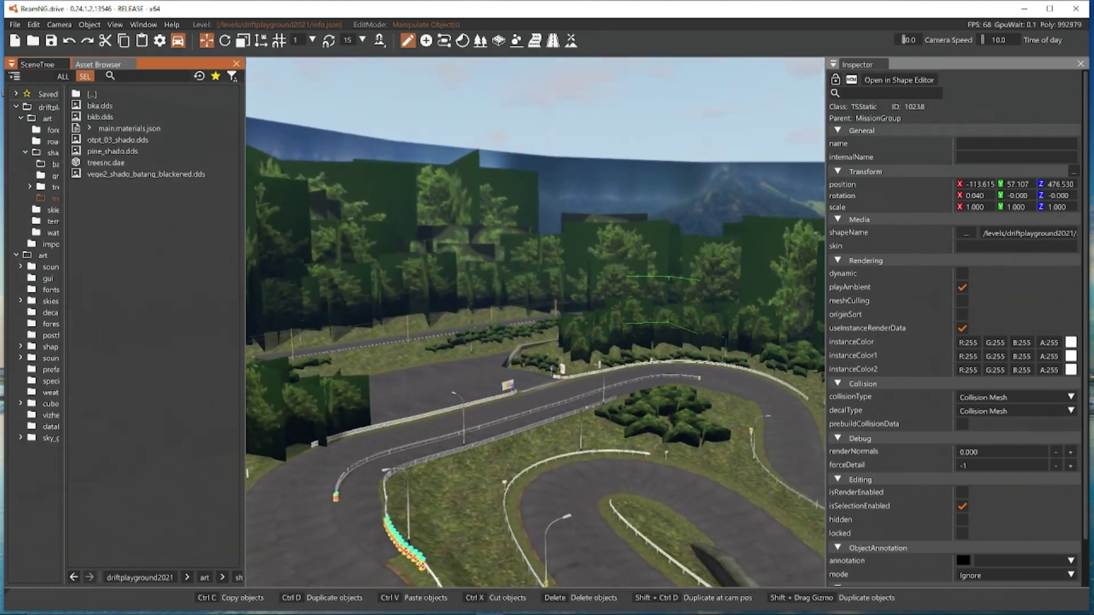
{"action": "right_click_drag", "start_coordinate": [275, 198], "coordinate": [275, 199]}
{"action": "left_click", "coordinate": [49, 64]}
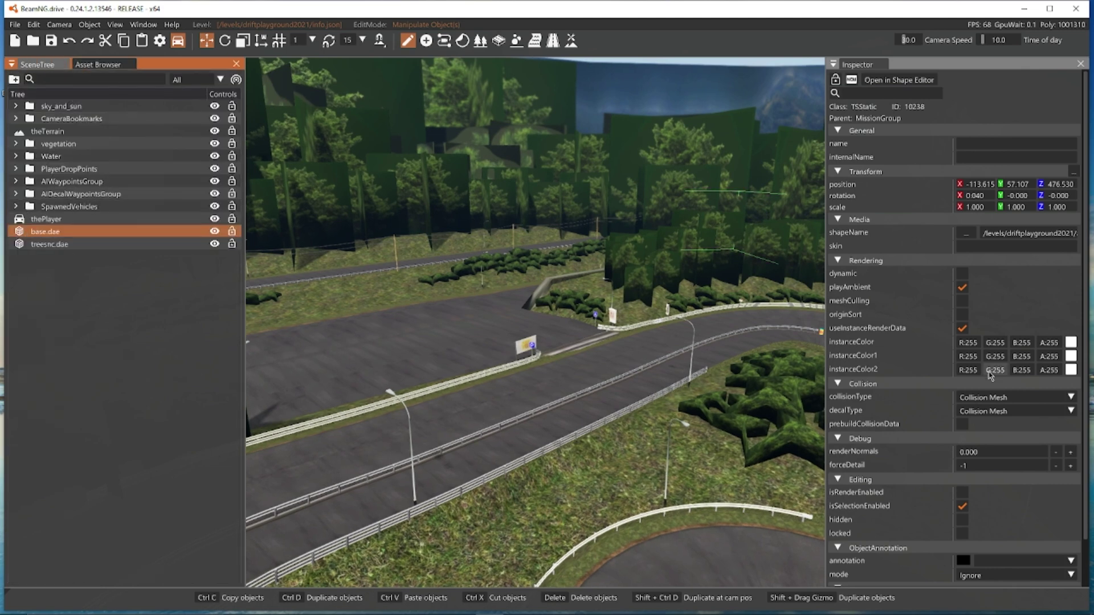
{"action": "left_click", "coordinate": [996, 398]}
{"action": "left_click", "coordinate": [998, 458]}
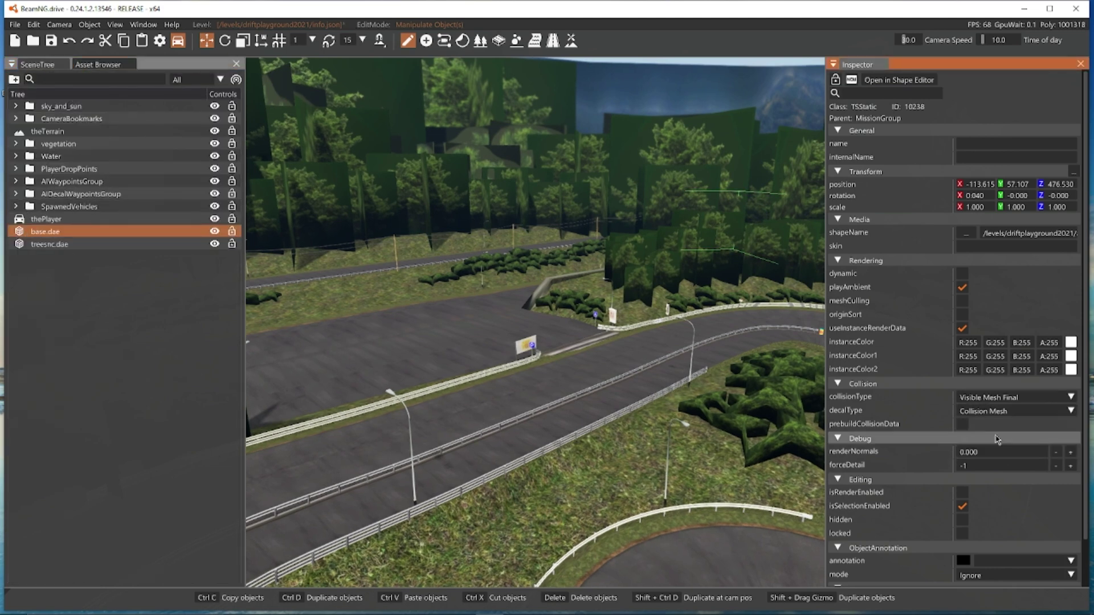
{"action": "left_click", "coordinate": [1000, 411]}
{"action": "left_click", "coordinate": [1001, 471]}
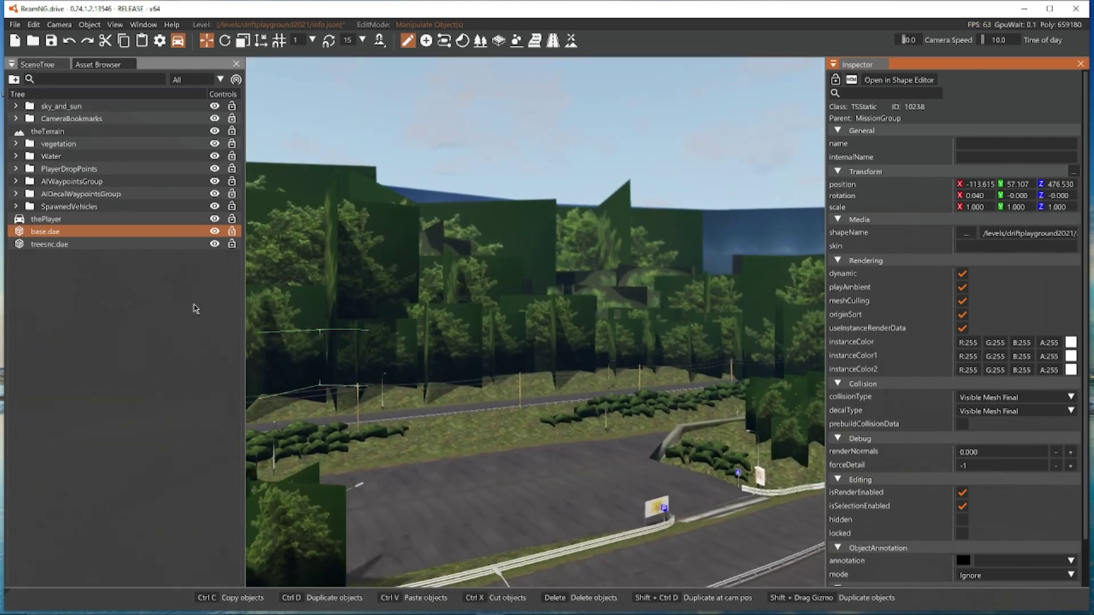
Step: For treesnc.dae, enable dynamic, meshCulling, originSort and isRenderEnabled, and set collision and decal types to None
{"action": "left_click", "coordinate": [61, 245]}
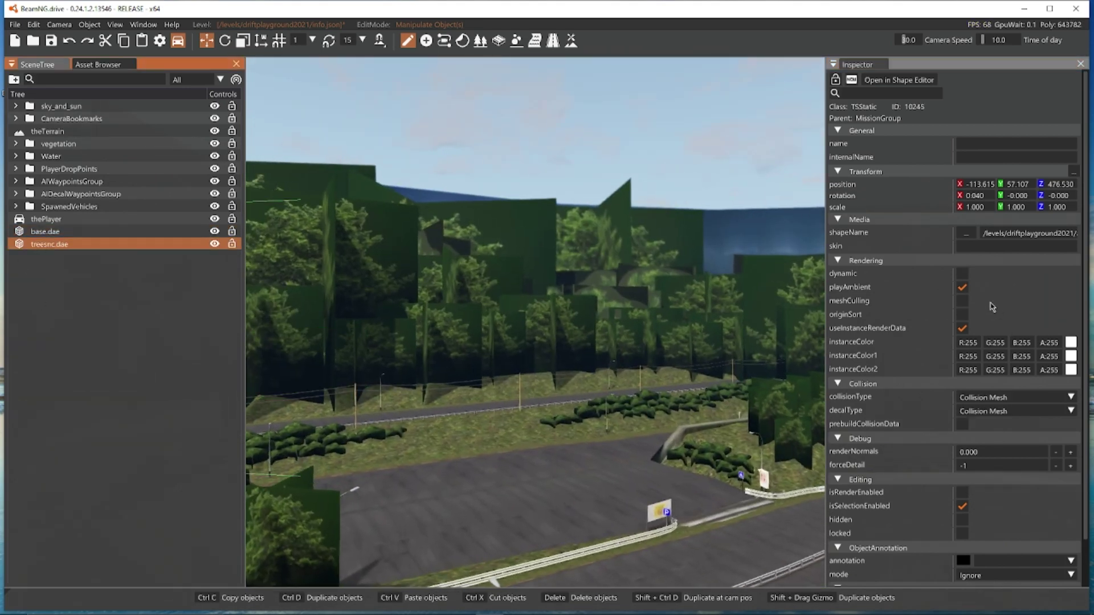
{"action": "left_click", "coordinate": [963, 315]}
{"action": "left_click", "coordinate": [991, 397]}
{"action": "left_click", "coordinate": [992, 409]}
{"action": "left_click", "coordinate": [974, 411]}
{"action": "left_click", "coordinate": [970, 425]}
Step: Open the Material Editor and dock it with the Scene Tree and Asset Browser
{"action": "key", "text": "f"}
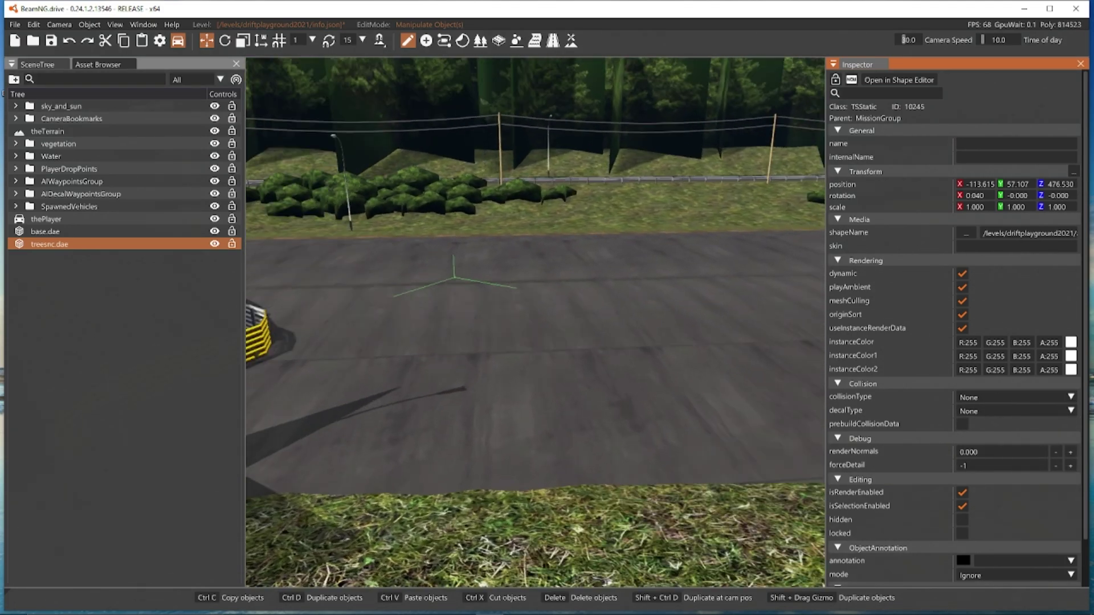
{"action": "right_click_drag", "start_coordinate": [535, 322], "coordinate": [566, 371]}
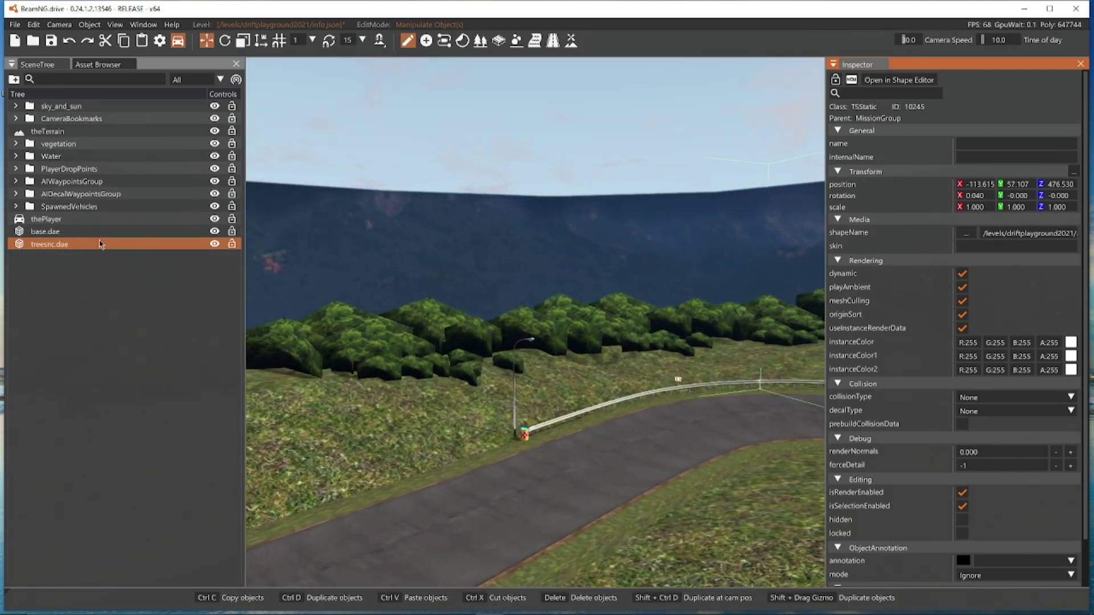
{"action": "left_click", "coordinate": [143, 24]}
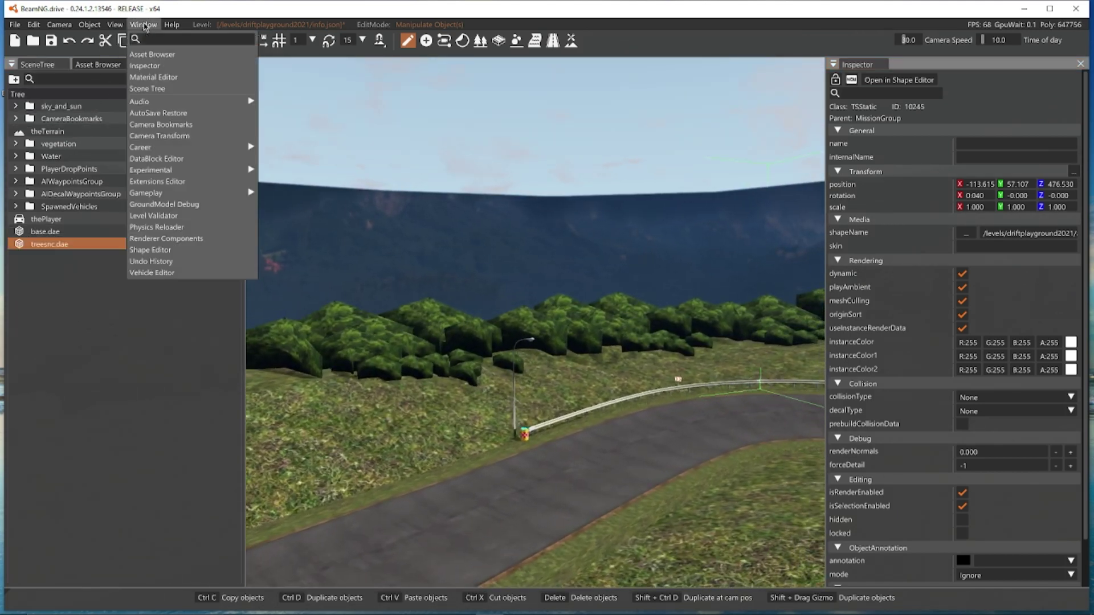
{"action": "left_click", "coordinate": [163, 77]}
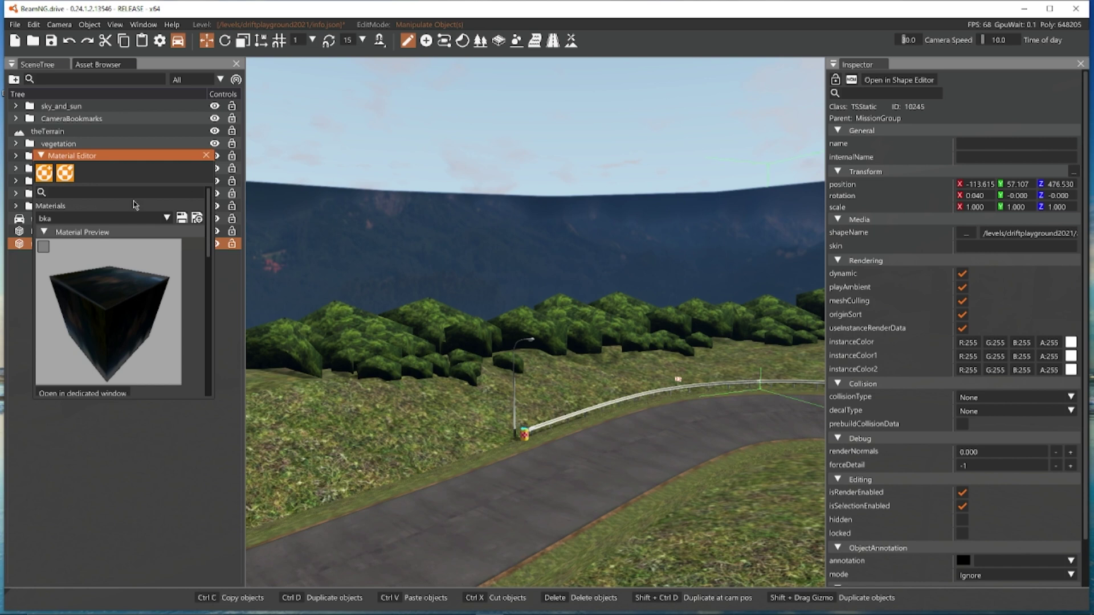
{"action": "left_click_drag", "start_coordinate": [118, 159], "coordinate": [91, 318]}
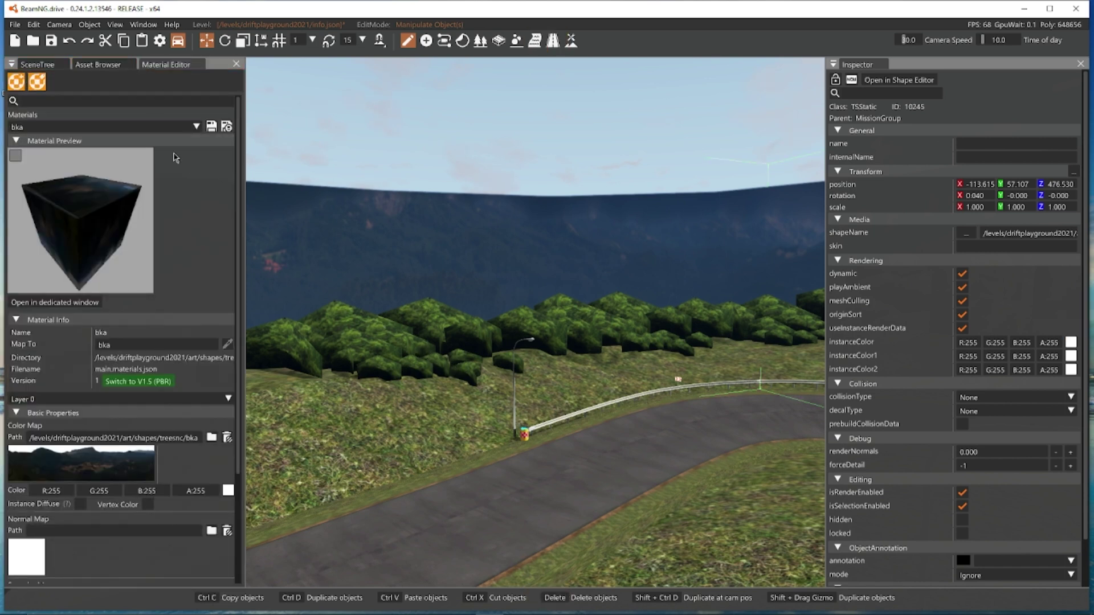
Step: Choose the bush_dp material and enable Alpha Clip in its advanced all-layers settings
{"action": "left_click", "coordinate": [118, 128]}
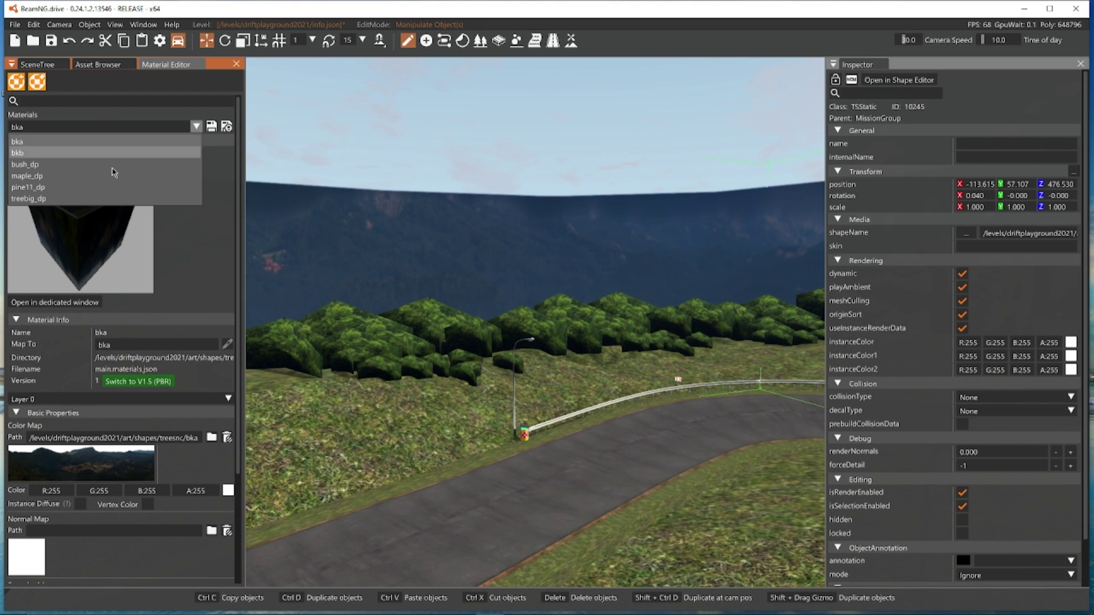
{"action": "left_click", "coordinate": [41, 165]}
{"action": "right_click_drag", "start_coordinate": [611, 283], "coordinate": [643, 319]}
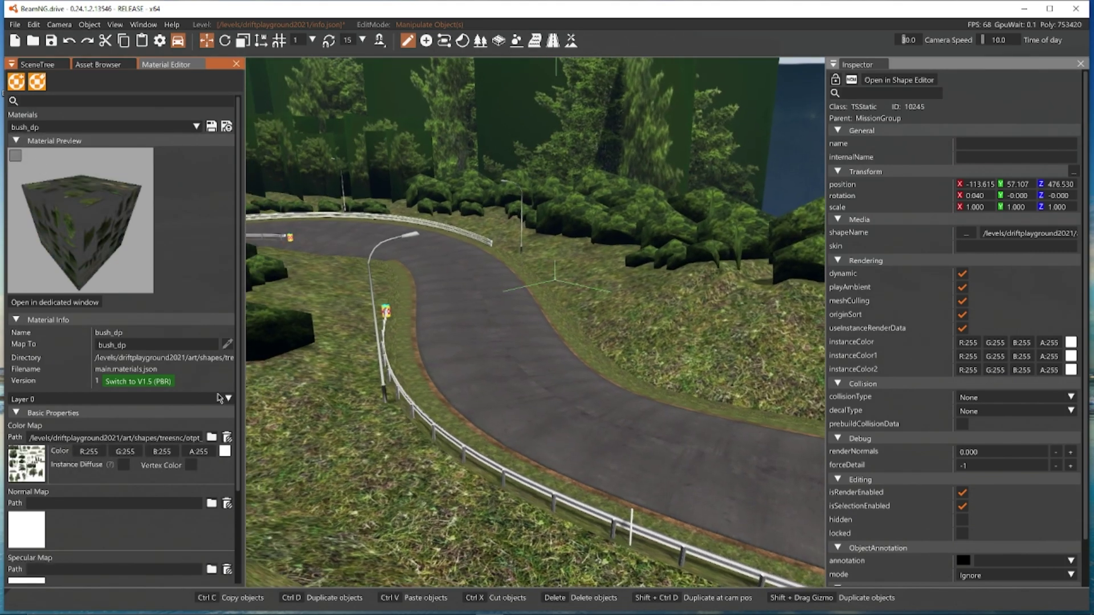
{"action": "scroll", "coordinate": [220, 401], "scroll_direction": "down", "scroll_amount": 3}
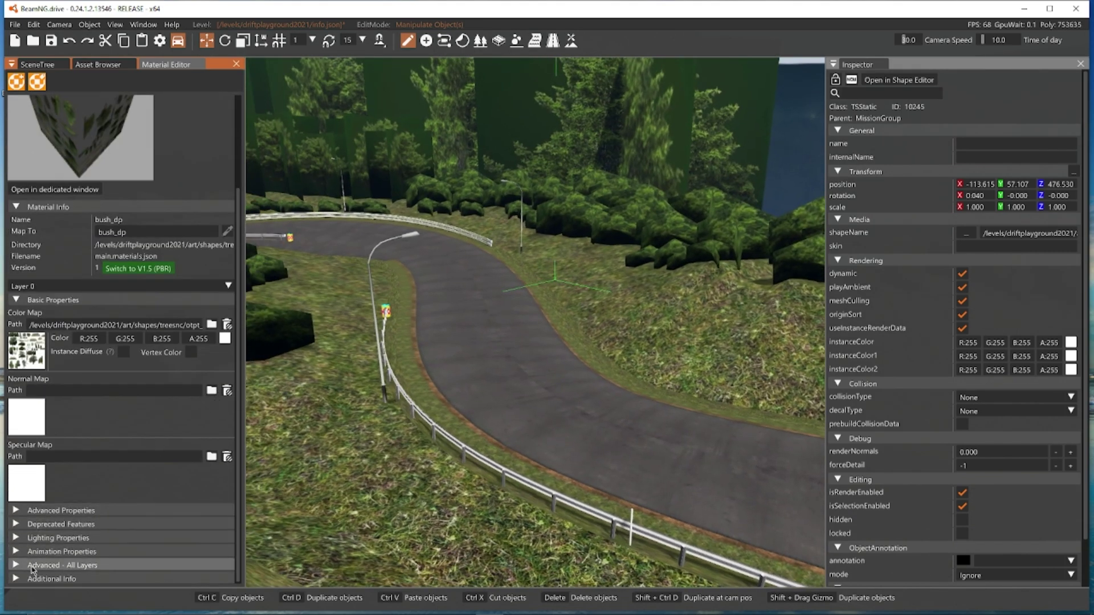
{"action": "left_click", "coordinate": [30, 566]}
{"action": "scroll", "coordinate": [140, 507], "scroll_direction": "down", "scroll_amount": 2}
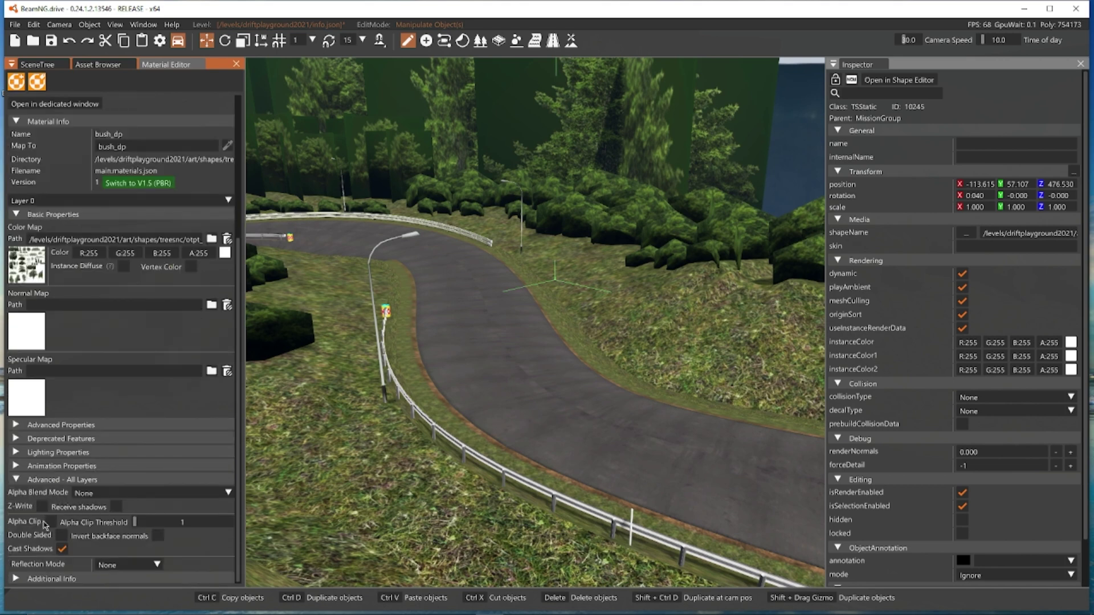
{"action": "left_click", "coordinate": [51, 521]}
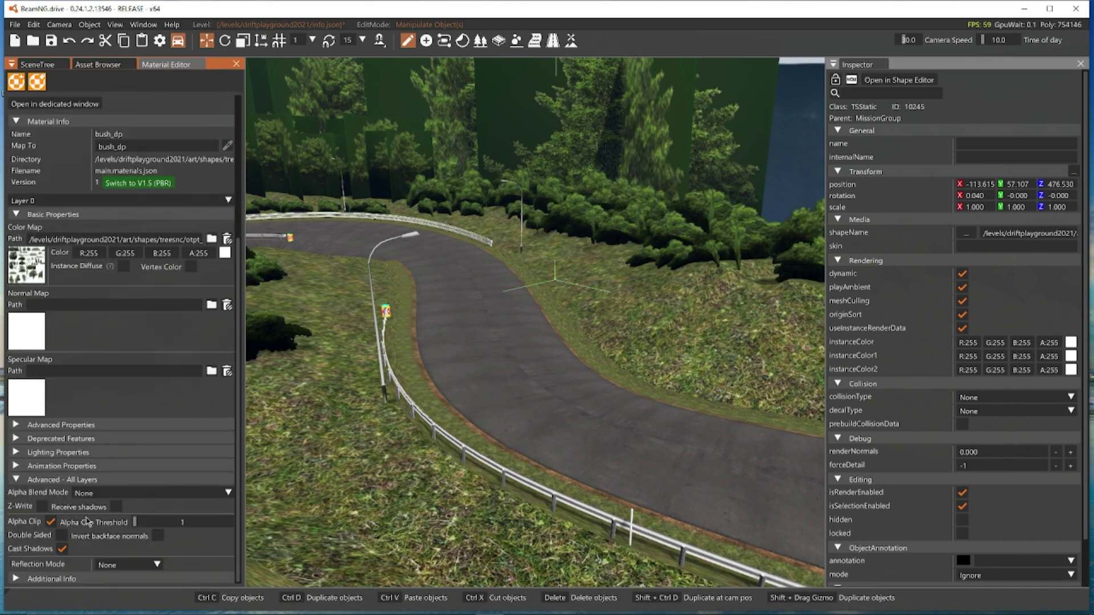
{"action": "left_click", "coordinate": [48, 524]}
{"action": "left_click", "coordinate": [48, 525]}
Step: Make the bush_dp material double sided and set its alpha clip threshold to 208
{"action": "key", "text": "w"}
{"action": "right_click_drag", "start_coordinate": [456, 319], "coordinate": [513, 282]}
{"action": "key", "text": "w"}
{"action": "right_click_drag", "start_coordinate": [365, 336], "coordinate": [392, 333]}
{"action": "left_click_drag", "start_coordinate": [140, 523], "coordinate": [205, 527]}
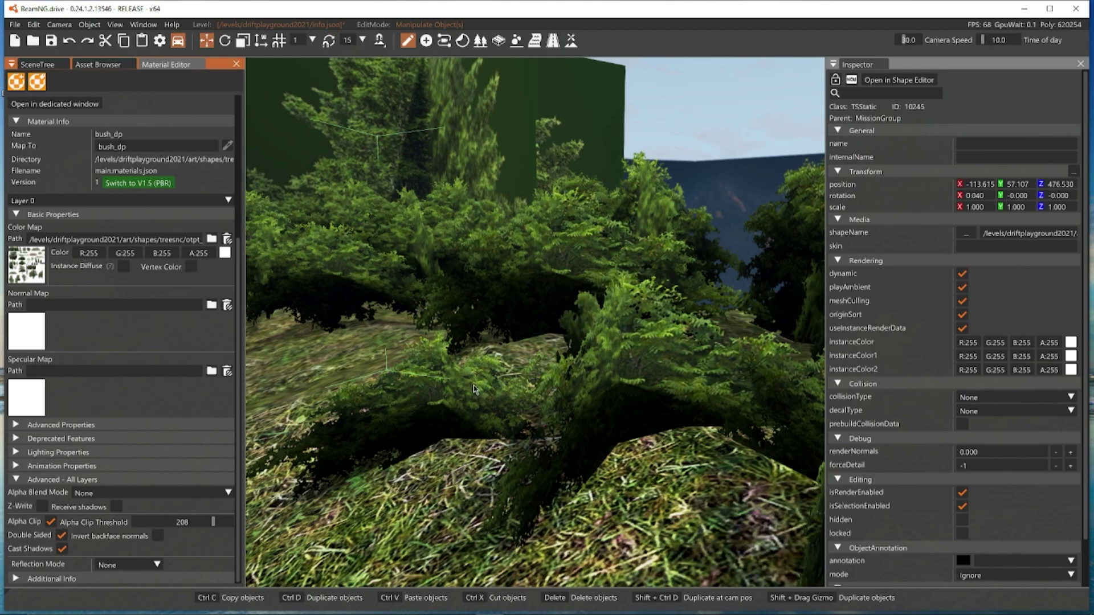
Step: Switch to the maple_dp material and enable Alpha Clip for it
{"action": "key", "text": "s"}
{"action": "right_click_drag", "start_coordinate": [540, 371], "coordinate": [602, 306]}
{"action": "scroll", "coordinate": [159, 188], "scroll_direction": "up", "scroll_amount": 5}
{"action": "left_click", "coordinate": [89, 127]}
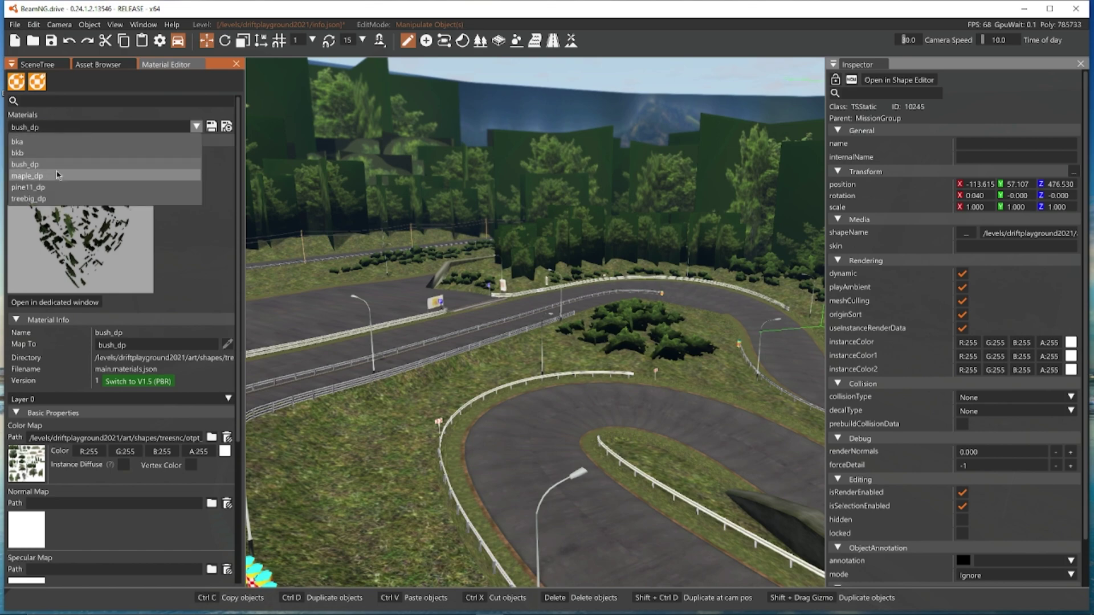
{"action": "left_click", "coordinate": [55, 176]}
{"action": "key", "text": "w"}
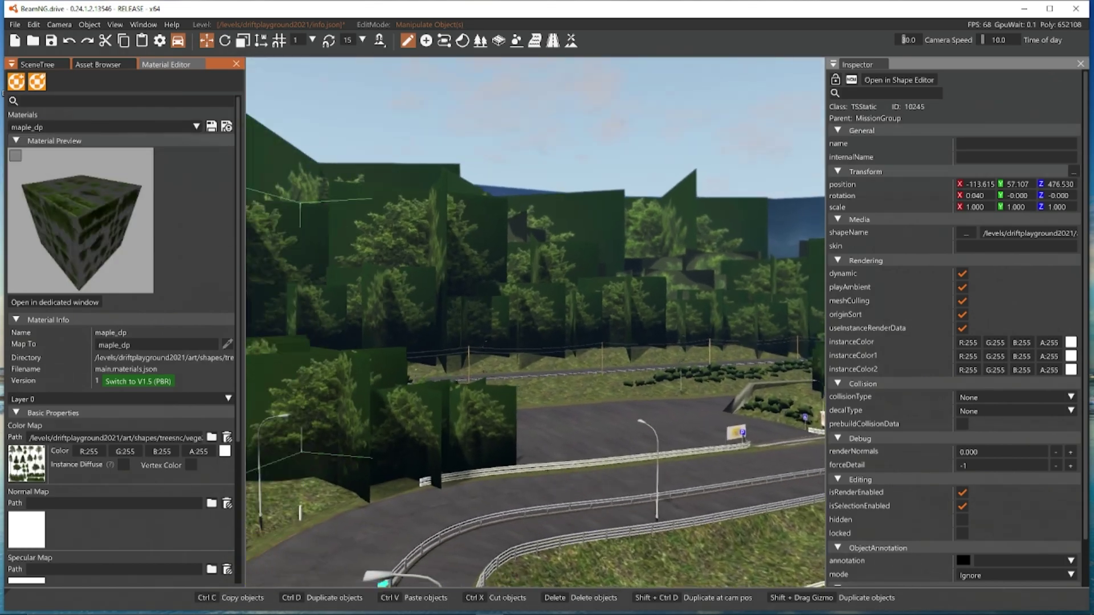
{"action": "scroll", "coordinate": [143, 399], "scroll_direction": "down", "scroll_amount": 5}
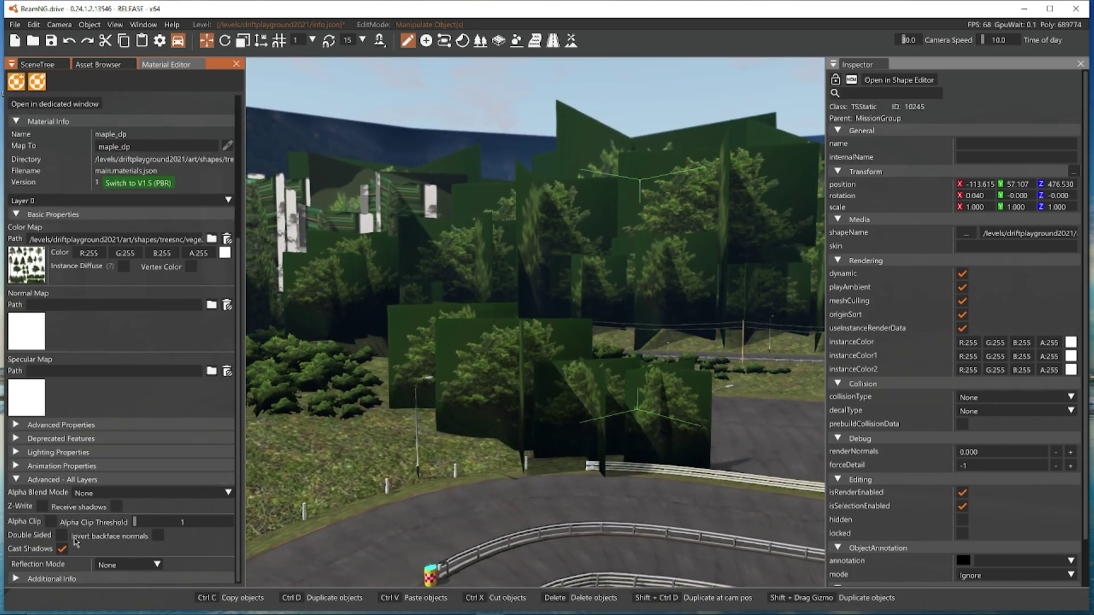
{"action": "left_click", "coordinate": [52, 523]}
{"action": "left_click", "coordinate": [51, 523]}
{"action": "left_click", "coordinate": [51, 523]}
{"action": "left_click", "coordinate": [52, 523]}
{"action": "left_click", "coordinate": [51, 523]}
Step: Set maple_dp's alpha clip threshold to 51 and make the material double sided
{"action": "key", "text": "w"}
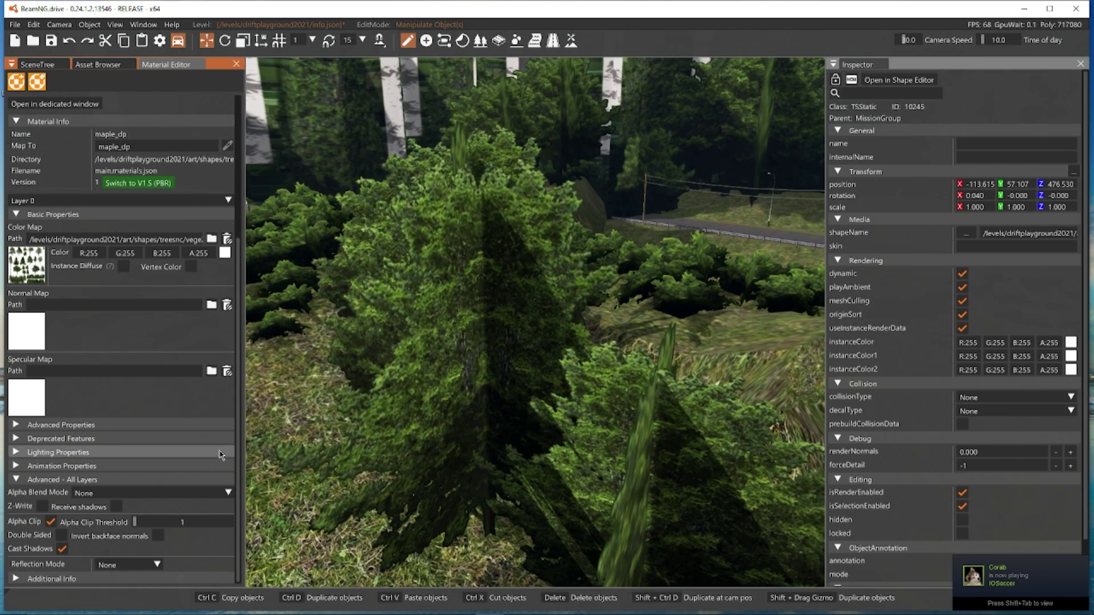
{"action": "left_click_drag", "start_coordinate": [135, 522], "coordinate": [153, 525]}
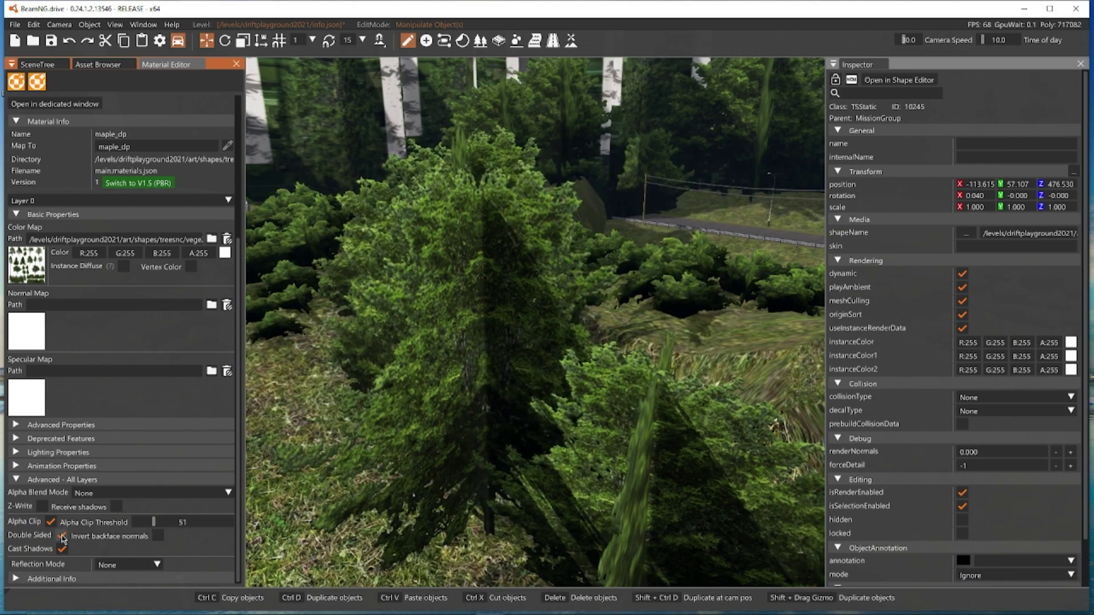
{"action": "key", "text": "s"}
{"action": "right_click_drag", "start_coordinate": [594, 435], "coordinate": [636, 462]}
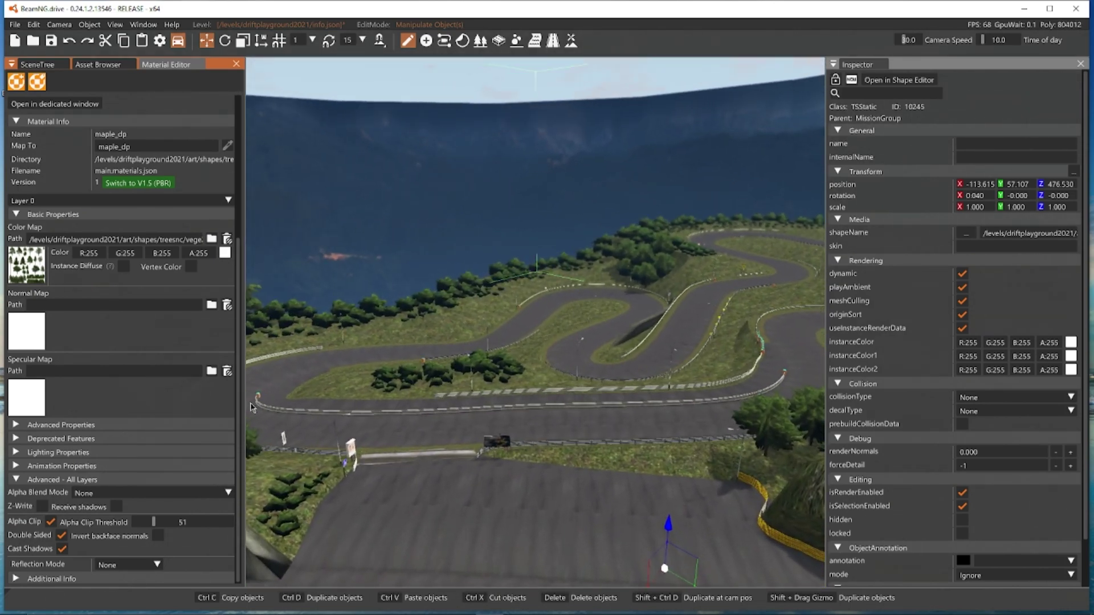
Step: Choose the pine11_dp material, enable Alpha Clip and set its alpha clip threshold to 115
{"action": "scroll", "coordinate": [119, 228], "scroll_direction": "up", "scroll_amount": 5}
{"action": "left_click", "coordinate": [118, 129]}
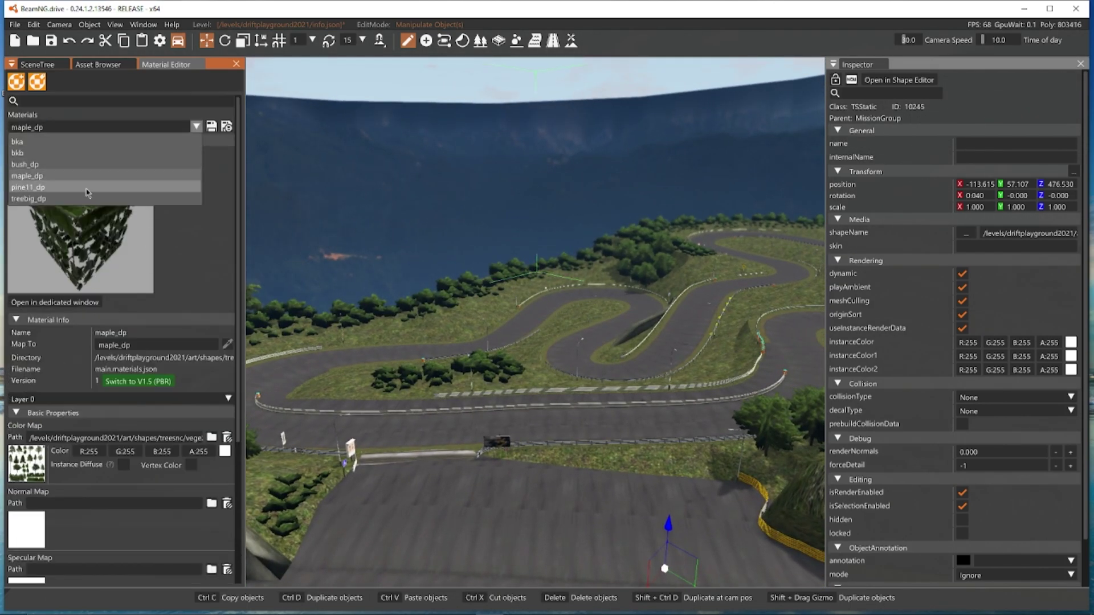
{"action": "left_click", "coordinate": [88, 188]}
{"action": "scroll", "coordinate": [131, 511], "scroll_direction": "down", "scroll_amount": 3}
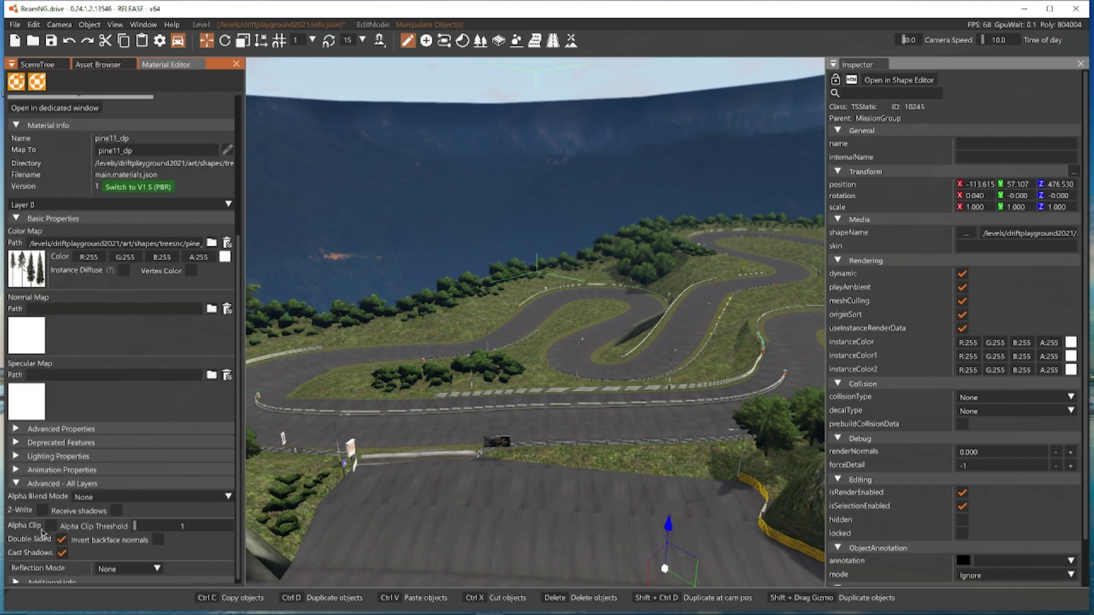
{"action": "key", "text": "w"}
{"action": "right_click_drag", "start_coordinate": [524, 437], "coordinate": [501, 397]}
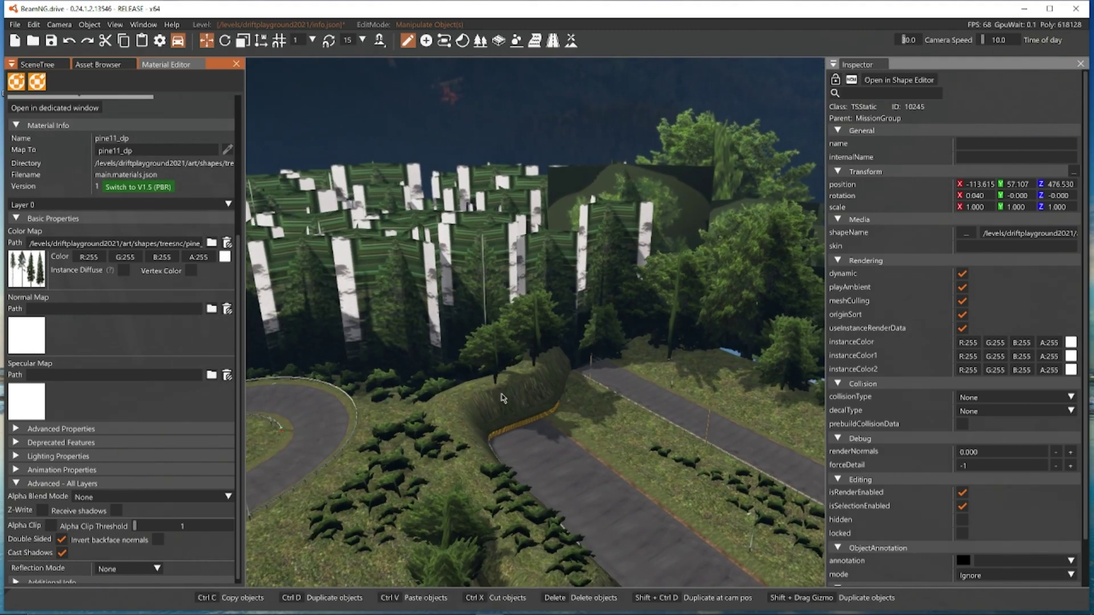
{"action": "left_click", "coordinate": [50, 525]}
{"action": "key", "text": "f"}
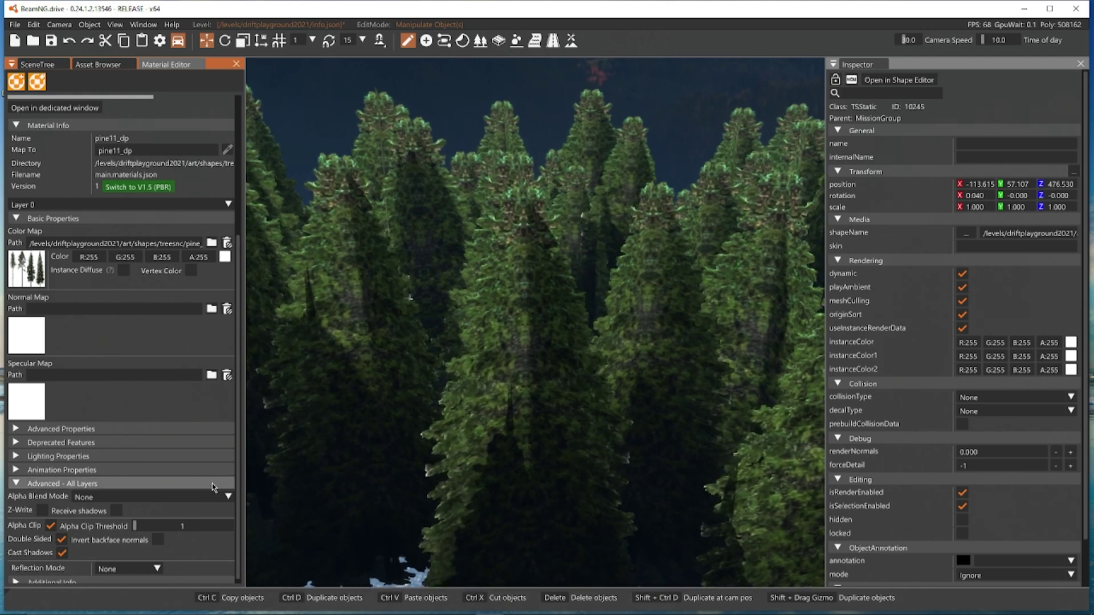
{"action": "left_click_drag", "start_coordinate": [139, 525], "coordinate": [160, 528]}
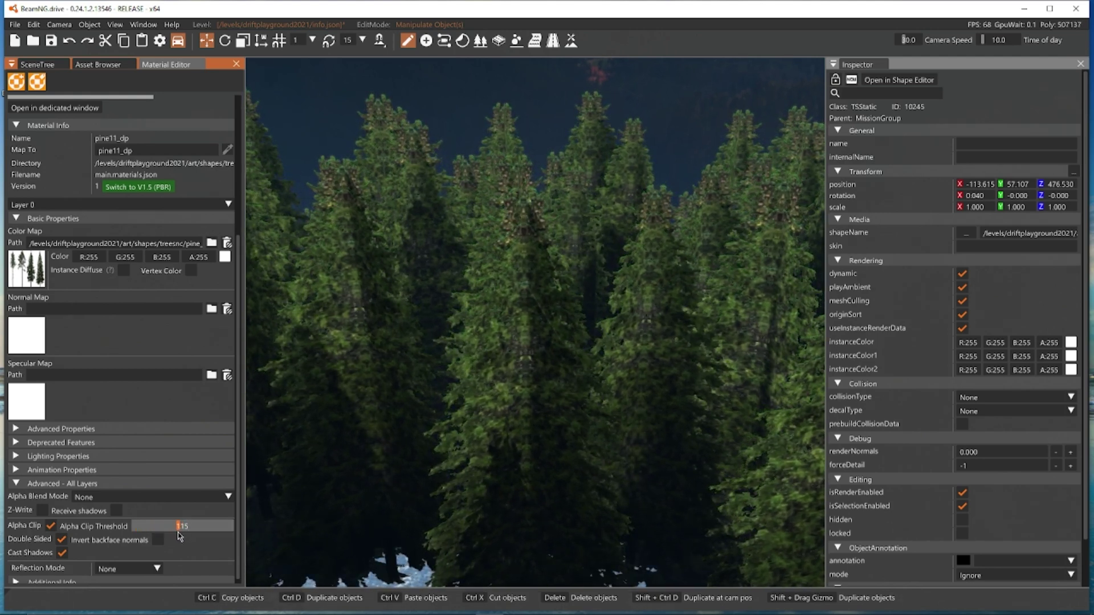
Step: Switch to the treebig_dp material and turn on its Alpha Clip option
{"action": "key", "text": "w"}
{"action": "right_click_drag", "start_coordinate": [536, 321], "coordinate": [641, 336]}
{"action": "key", "text": "w"}
{"action": "key", "text": "w"}
{"action": "key", "text": "w"}
{"action": "right_click_drag", "start_coordinate": [495, 395], "coordinate": [399, 383]}
{"action": "scroll", "coordinate": [237, 215], "scroll_direction": "up", "scroll_amount": 5}
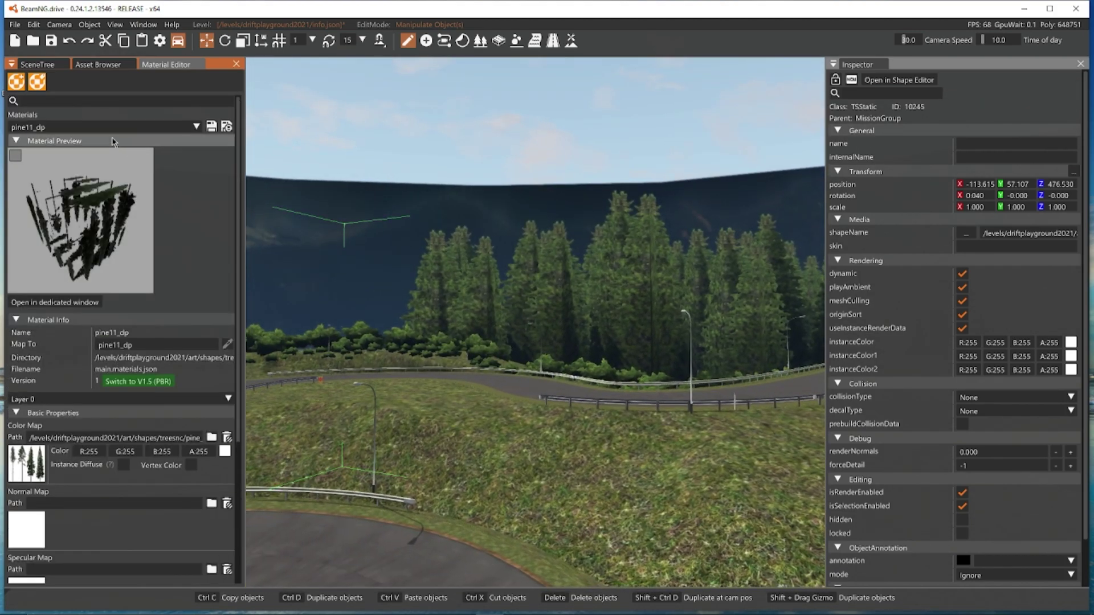
{"action": "left_click", "coordinate": [86, 127]}
{"action": "left_click", "coordinate": [64, 201]}
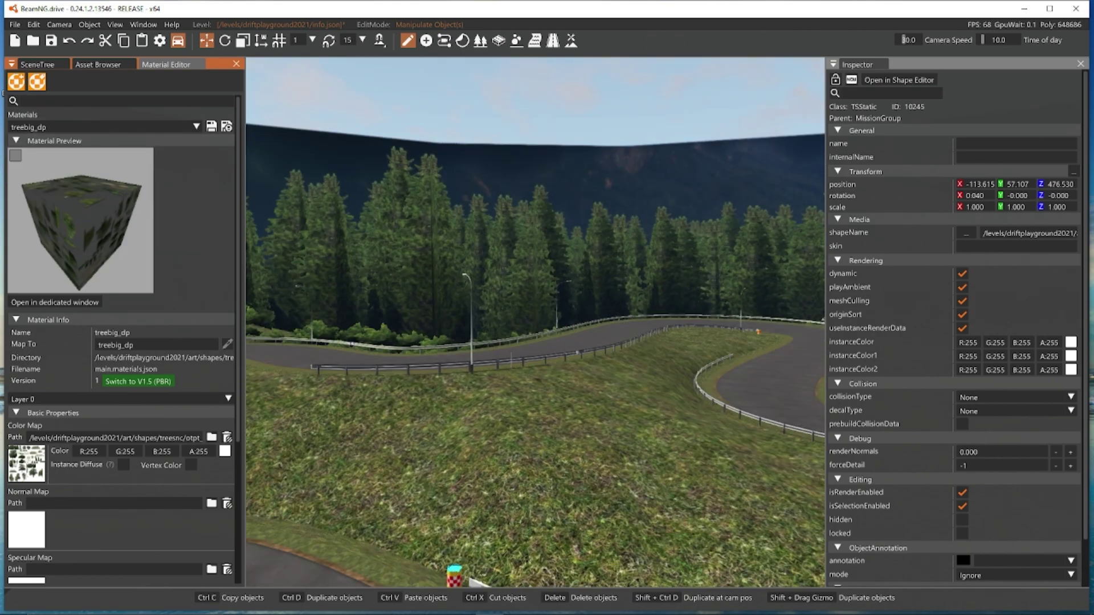
{"action": "scroll", "coordinate": [75, 412], "scroll_direction": "down", "scroll_amount": 4}
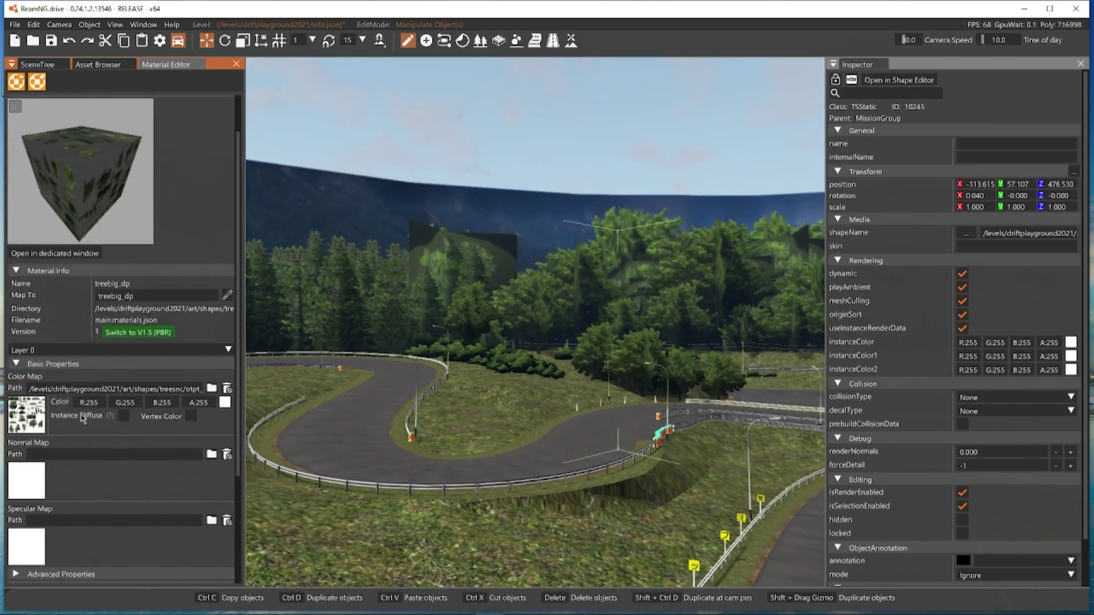
{"action": "left_click", "coordinate": [51, 522]}
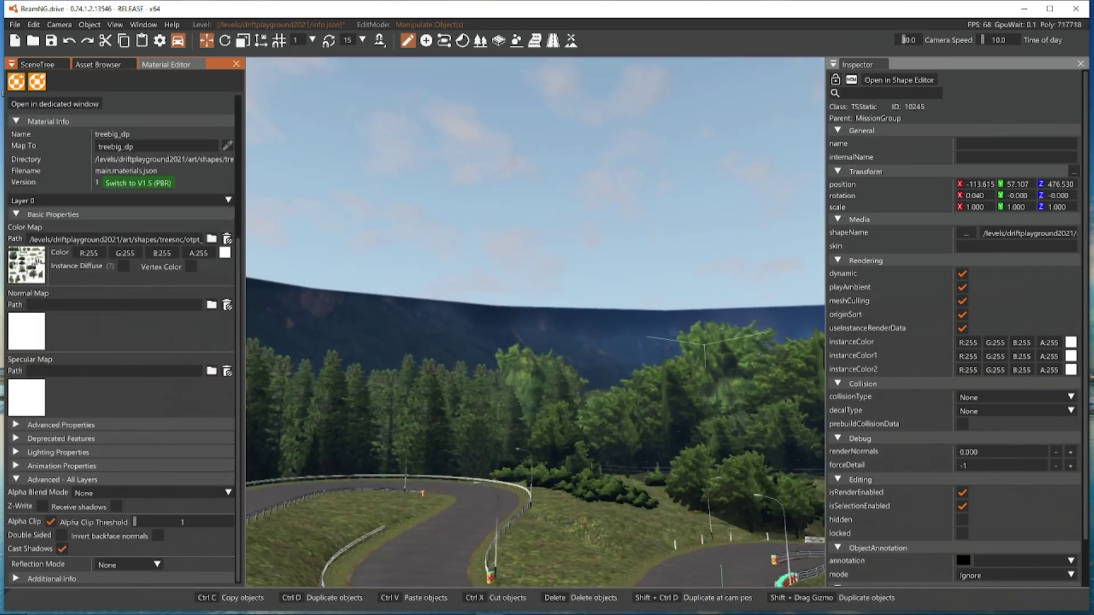
Step: Enable the Double Sided option for the treebig_dp material
{"action": "key", "text": "w"}
{"action": "right_click_drag", "start_coordinate": [536, 322], "coordinate": [455, 353]}
{"action": "left_click", "coordinate": [62, 536]}
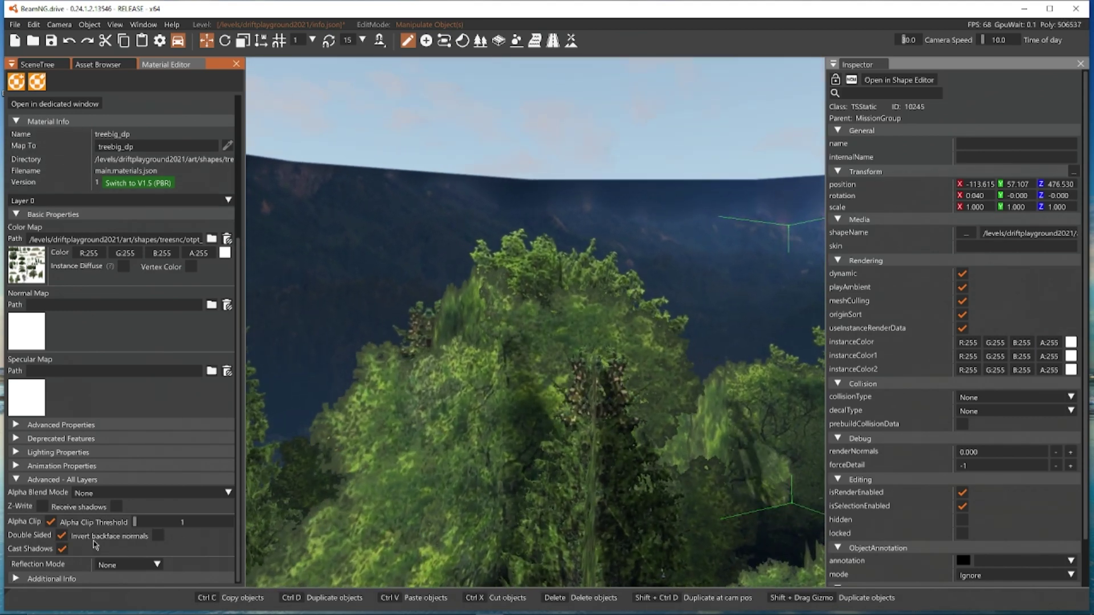
{"action": "left_click", "coordinate": [66, 537]}
{"action": "left_click", "coordinate": [67, 537]}
{"action": "left_click", "coordinate": [67, 537]}
{"action": "left_click", "coordinate": [66, 537]}
Step: Set treebig_dp's alpha clip threshold to 54 and save all modified materials
{"action": "left_click_drag", "start_coordinate": [141, 524], "coordinate": [155, 545]}
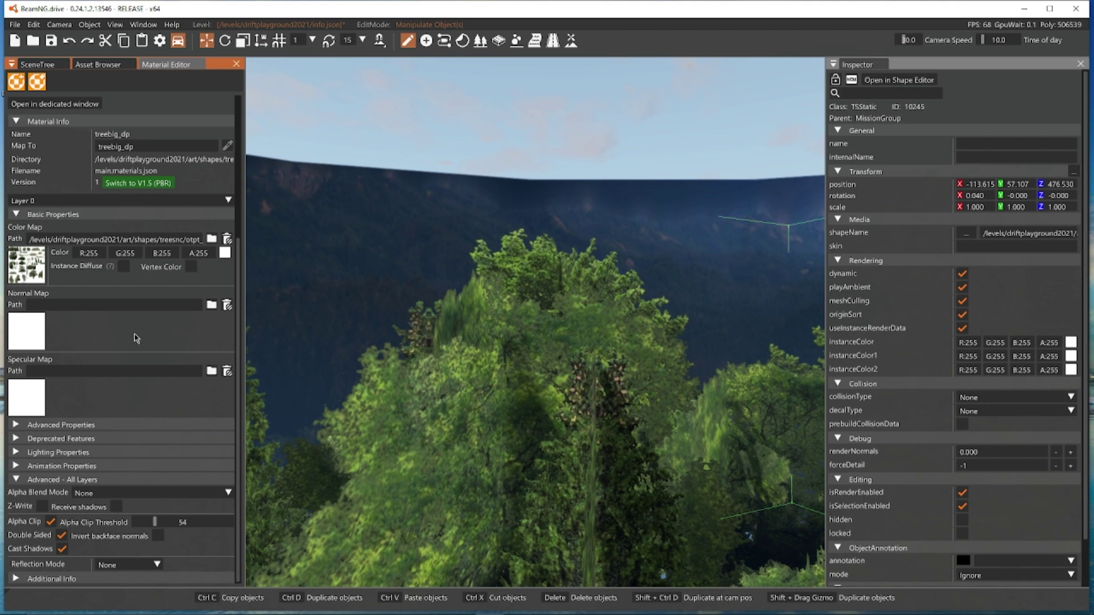
{"action": "scroll", "coordinate": [126, 255], "scroll_direction": "up", "scroll_amount": 5}
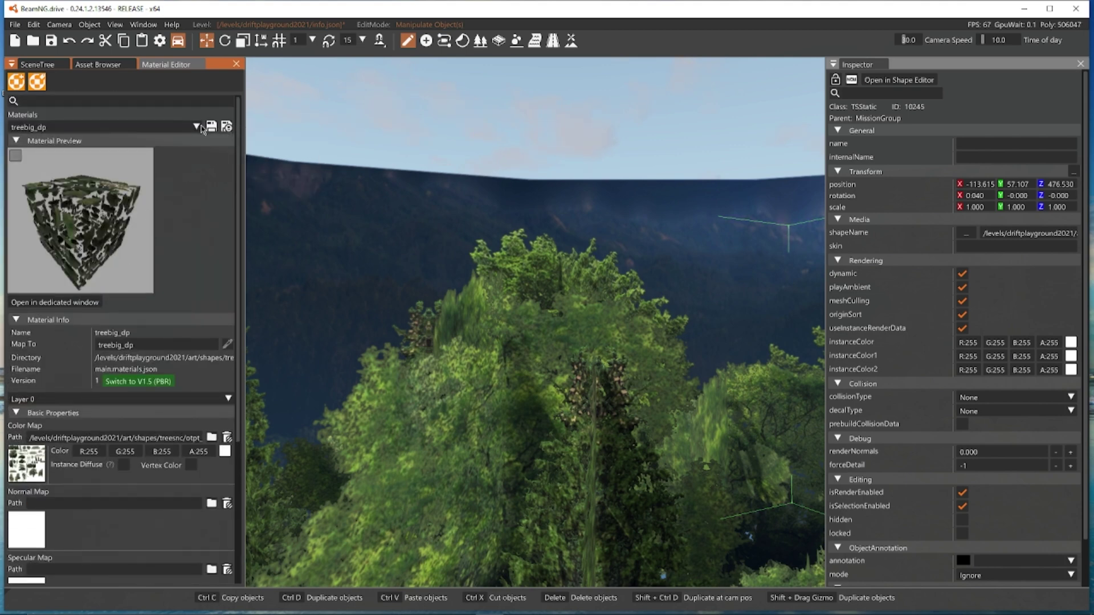
{"action": "left_click", "coordinate": [228, 126]}
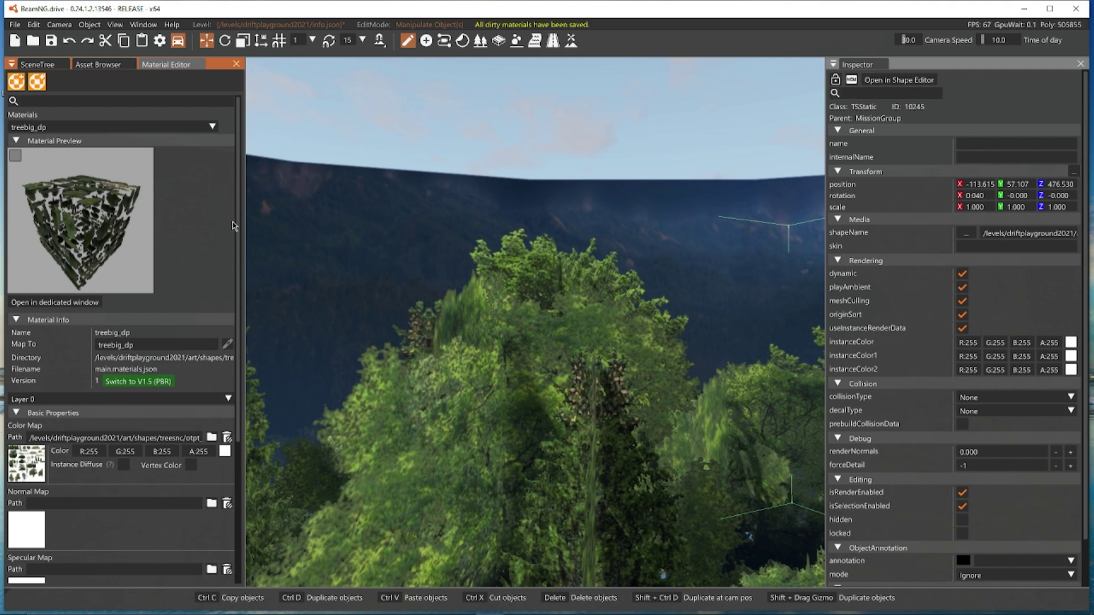
Step: Choose the bka material, enable its Double Sided and Invert backface normals options, and save the modified material
{"action": "left_click", "coordinate": [63, 126]}
{"action": "left_click", "coordinate": [50, 143]}
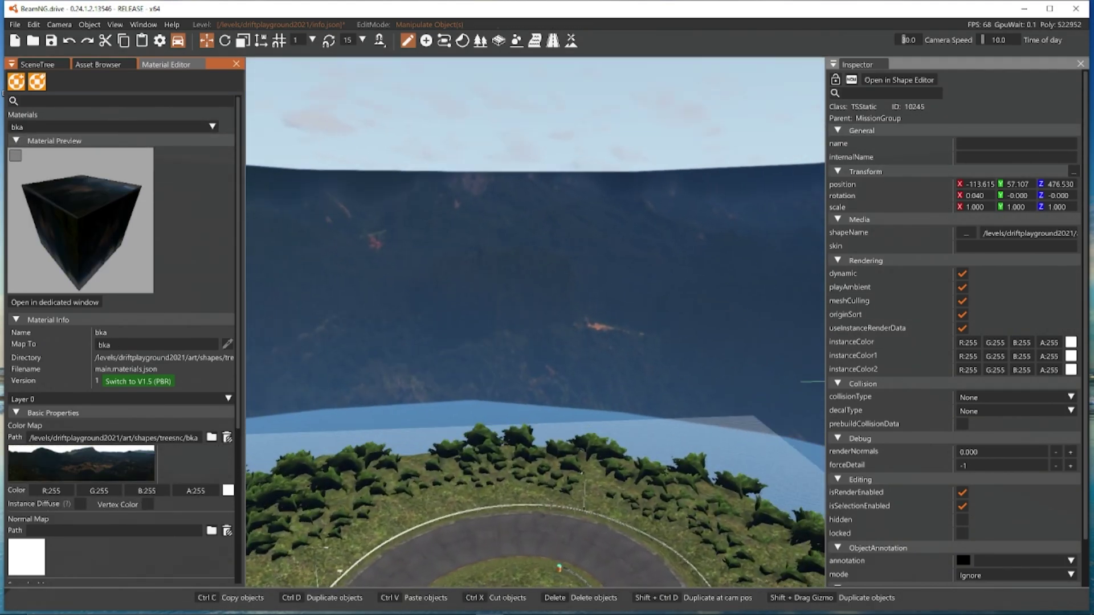
{"action": "scroll", "coordinate": [146, 360], "scroll_direction": "down", "scroll_amount": 5}
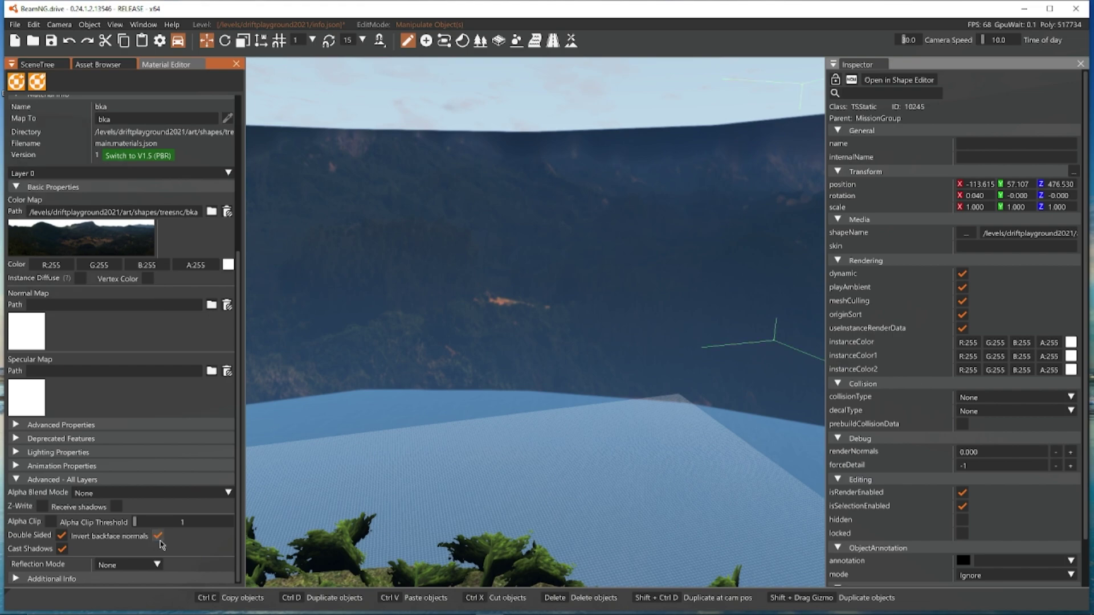
{"action": "scroll", "coordinate": [165, 399], "scroll_direction": "up", "scroll_amount": 5}
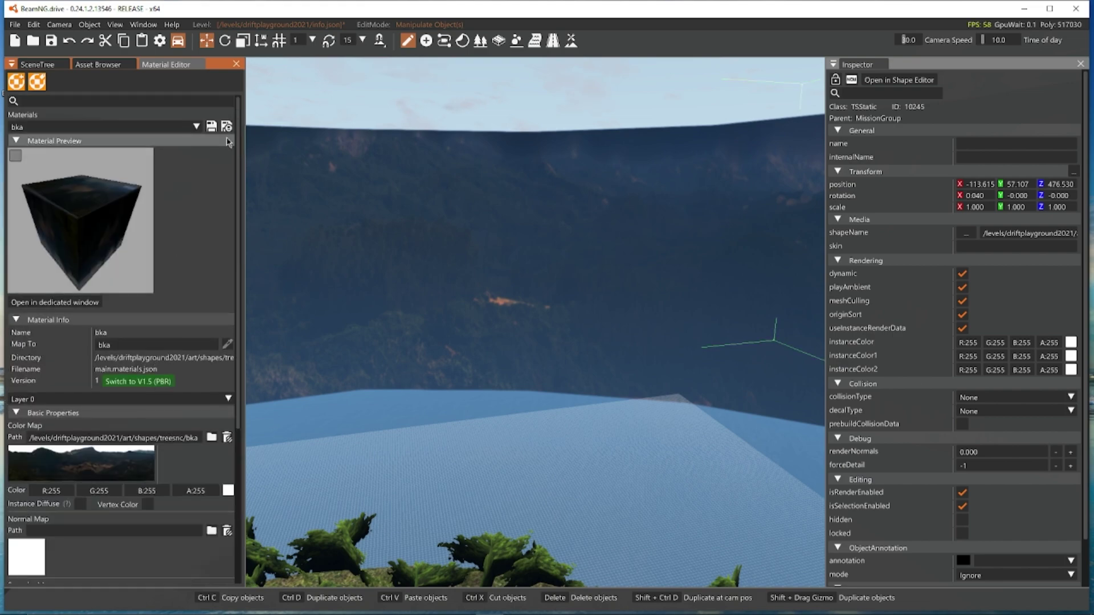
{"action": "left_click", "coordinate": [228, 130]}
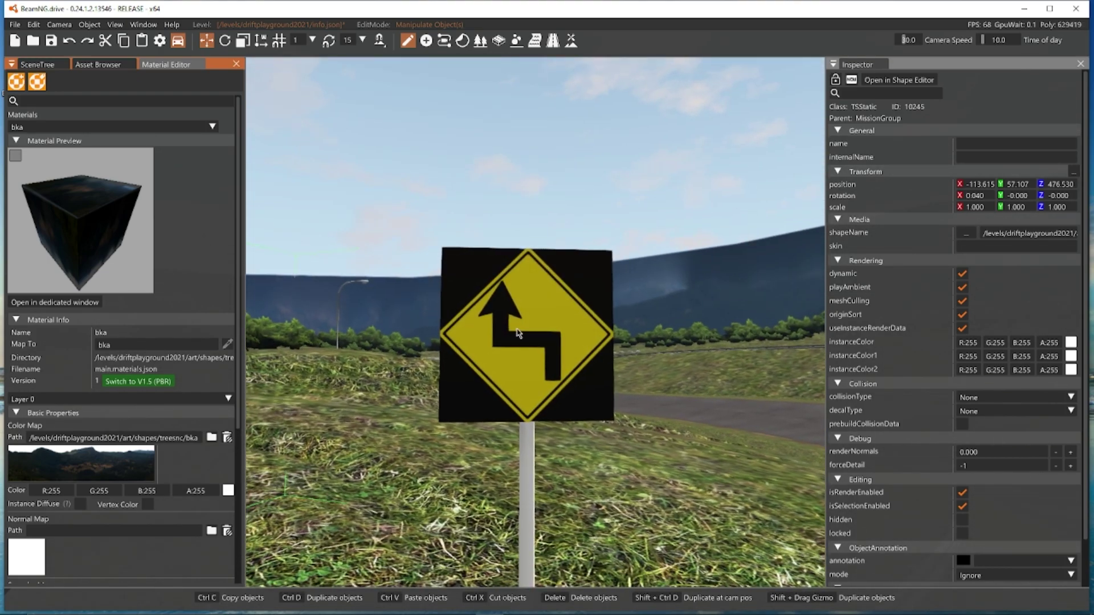
Step: Switch to Blender, exclude the no-collision trees collection and bring the Base collection back into the scene with nothing selected
{"action": "key", "text": "super"}
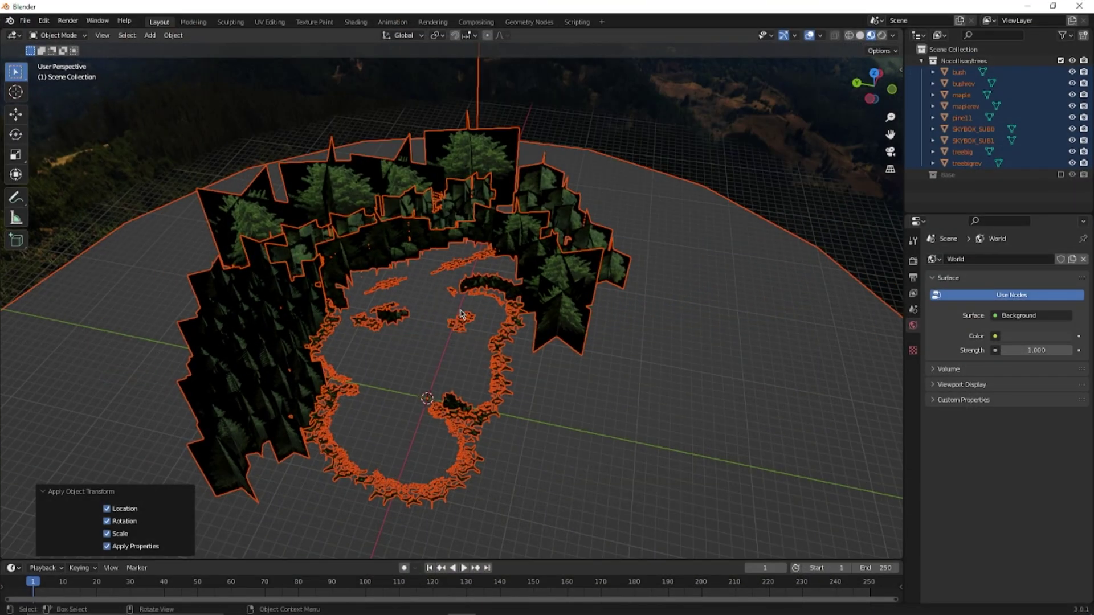
{"action": "left_click", "coordinate": [1060, 61]}
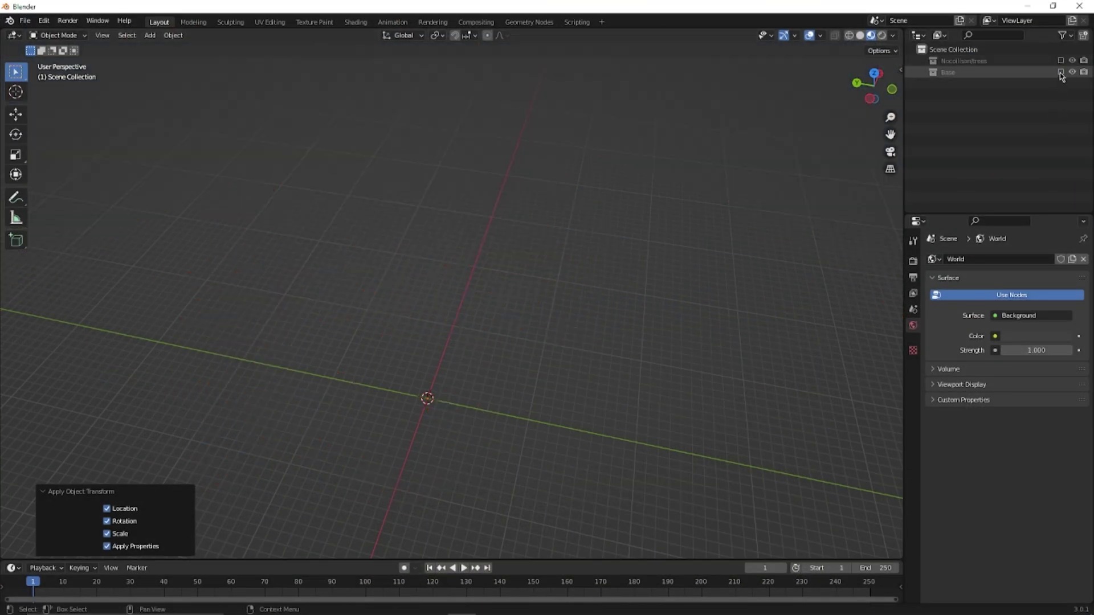
{"action": "left_click", "coordinate": [1060, 71]}
{"action": "scroll", "coordinate": [452, 317], "scroll_direction": "up", "scroll_amount": 8}
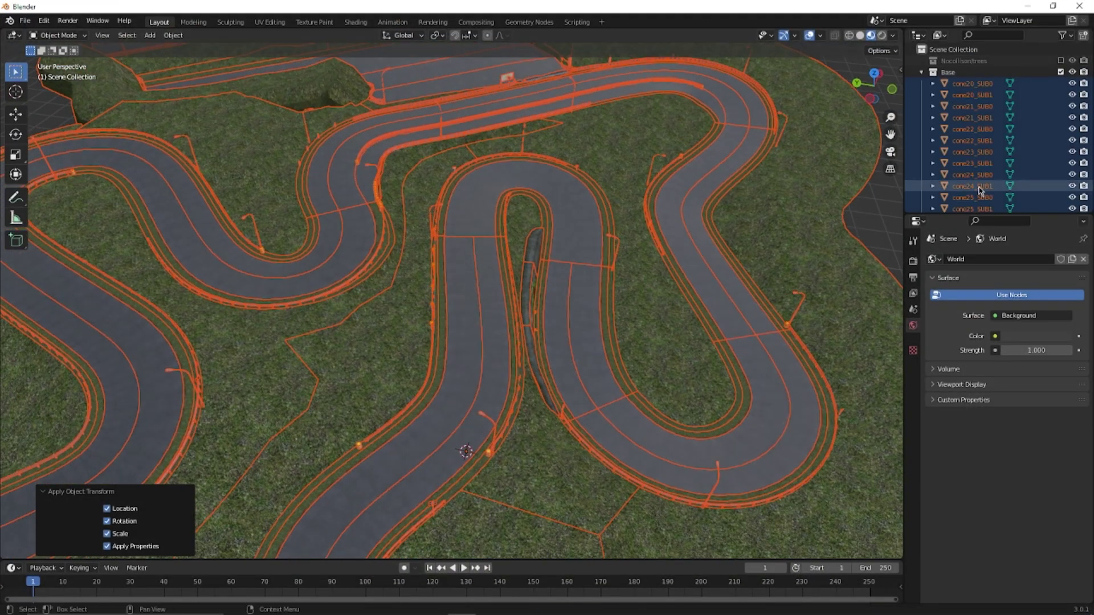
{"action": "left_click_drag", "start_coordinate": [904, 204], "coordinate": [905, 204]}
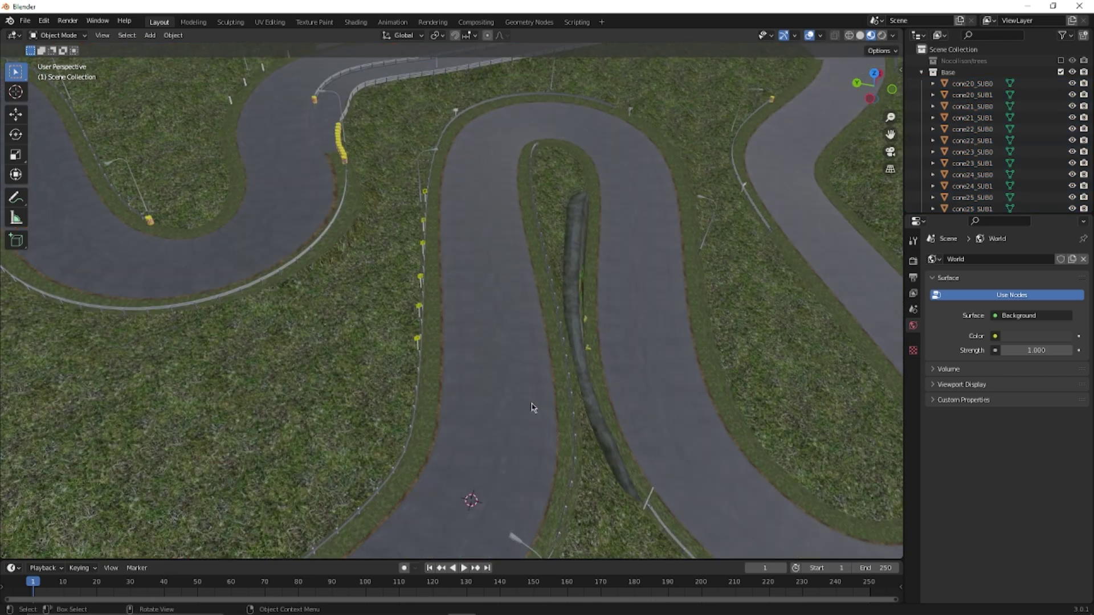
Step: Select the diamond sign panel beside the guardrail and check which material it uses
{"action": "middle_click_drag", "start_coordinate": [531, 405], "coordinate": [559, 295], "text": "shift"}
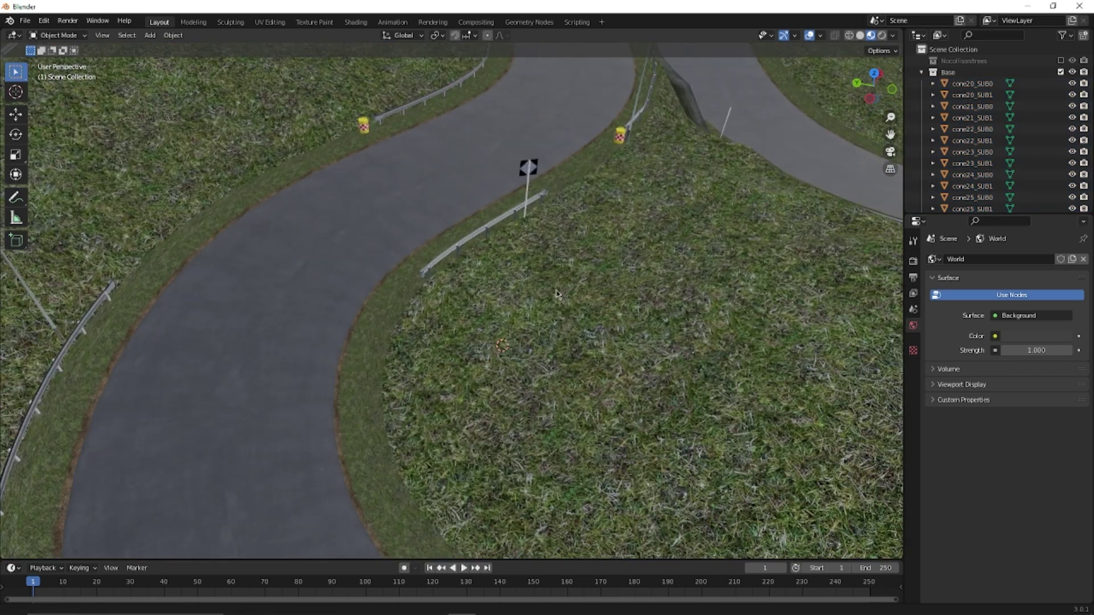
{"action": "left_click", "coordinate": [529, 168]}
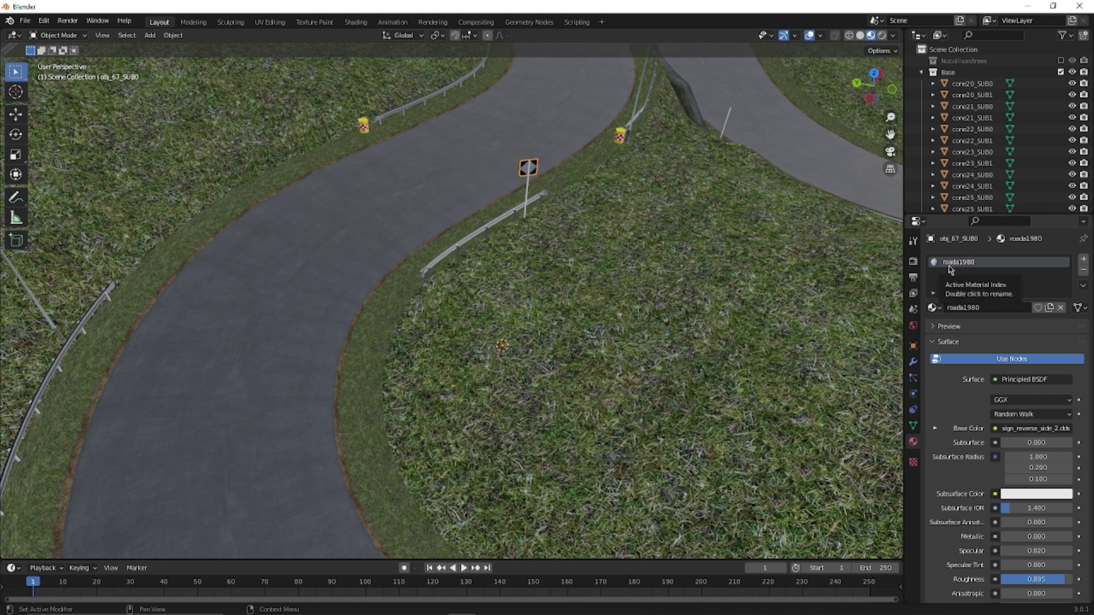
Step: Switch back to BeamNG.drive, select the base mesh, choose its roada1980 material and set the alpha clip threshold to 0
{"action": "left_click", "coordinate": [1031, 12]}
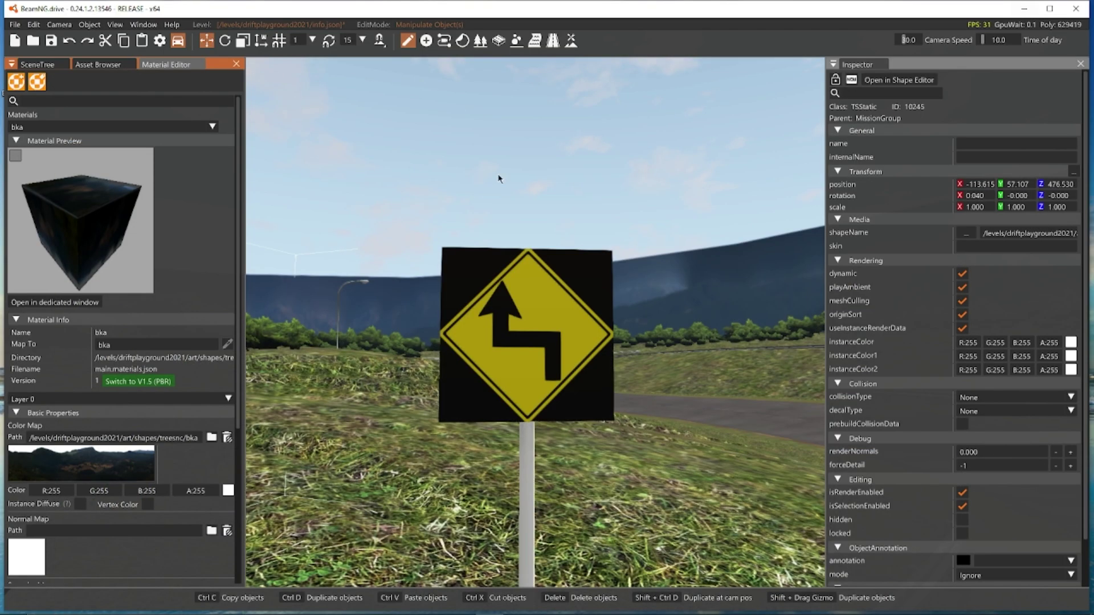
{"action": "left_click", "coordinate": [375, 447]}
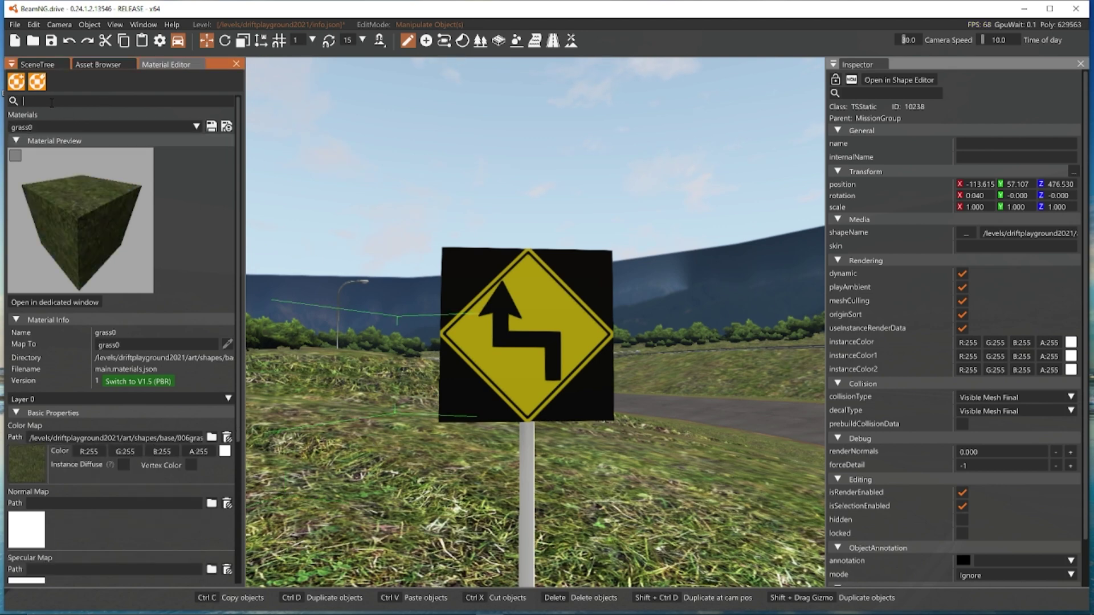
{"action": "scroll", "coordinate": [125, 300], "scroll_direction": "down", "scroll_amount": 5}
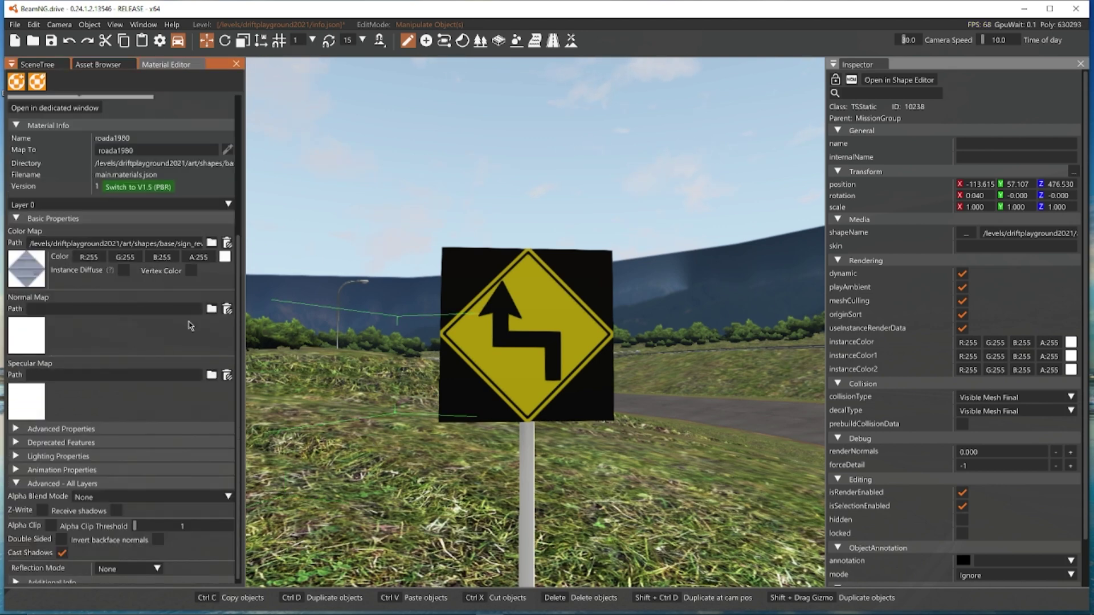
{"action": "scroll", "coordinate": [182, 326], "scroll_direction": "down", "scroll_amount": 1}
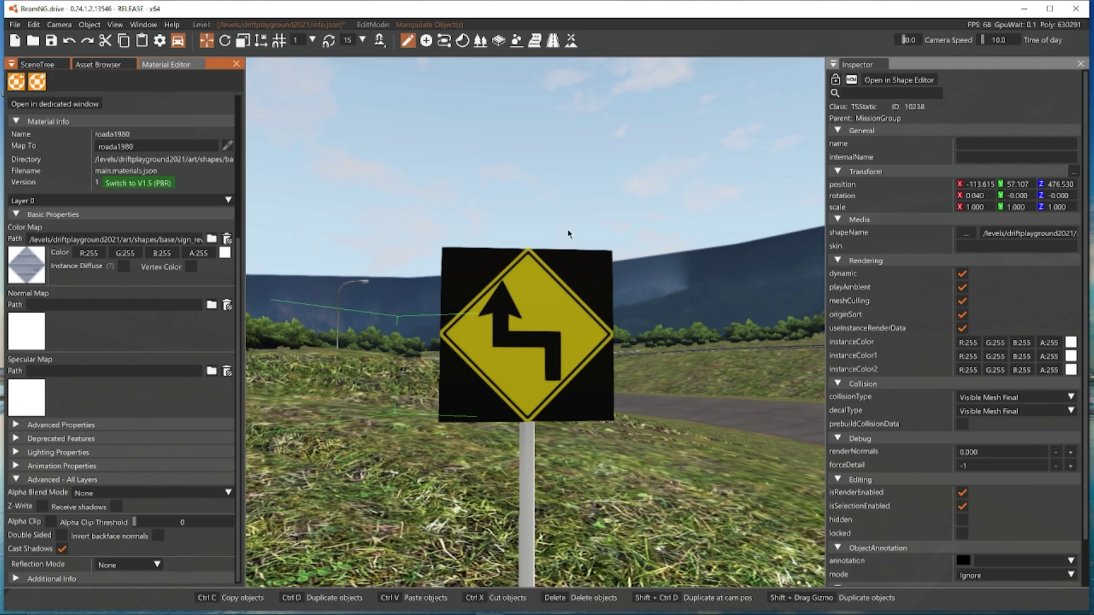
Step: Inspect the trees and road surface around the track and save the driftplayground2021 level
{"action": "right_click_drag", "start_coordinate": [545, 304], "coordinate": [370, 236]}
{"action": "key", "text": "s"}
{"action": "key", "text": "w"}
{"action": "key", "text": "w"}
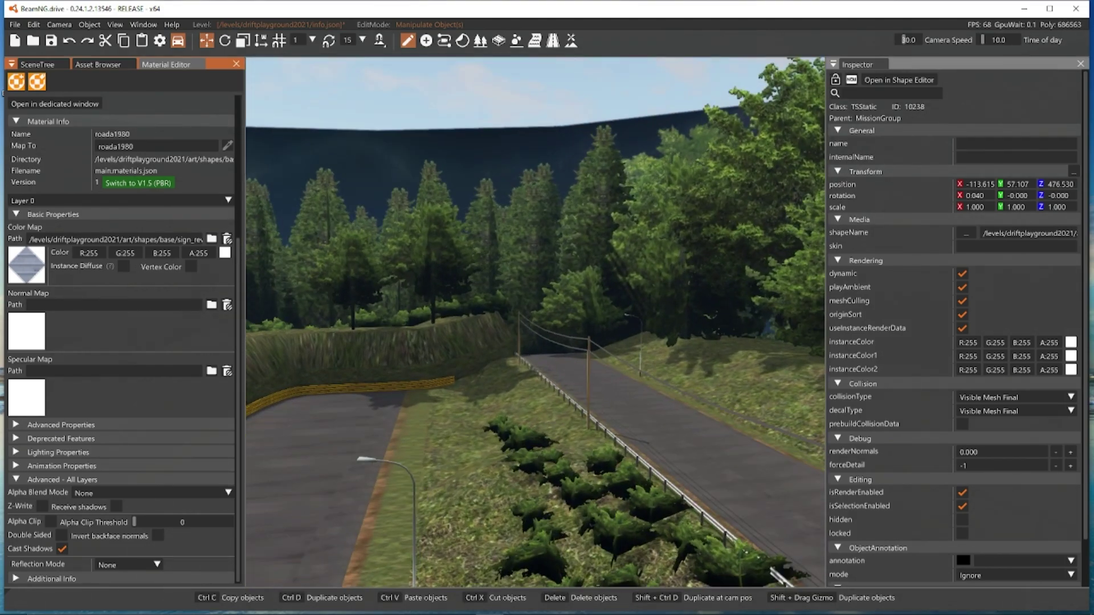
{"action": "key", "text": "w"}
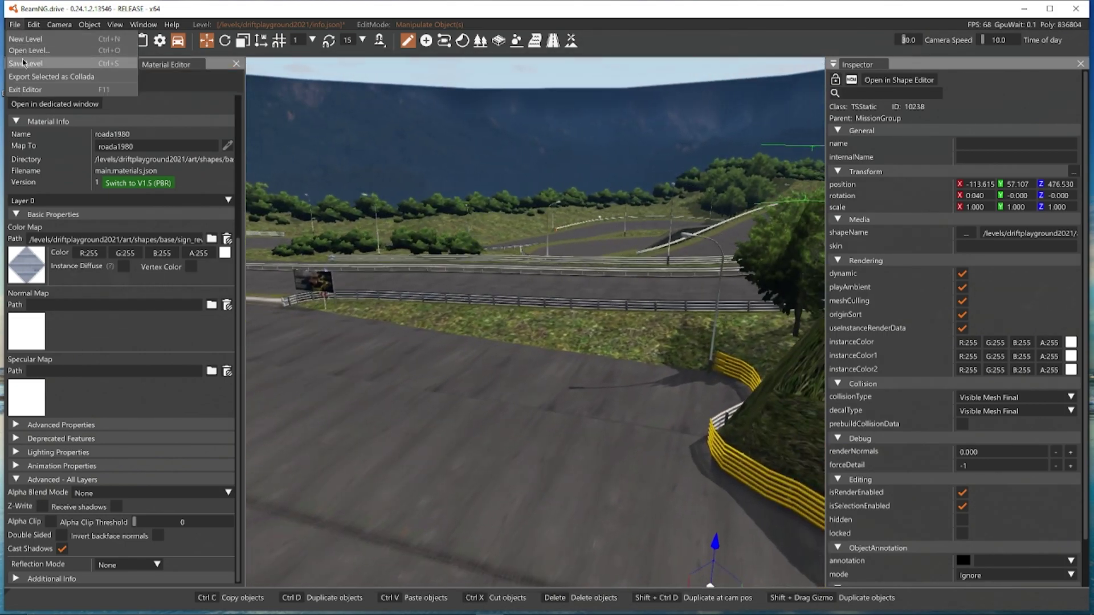
{"action": "left_click", "coordinate": [24, 64]}
{"action": "key", "text": "w"}
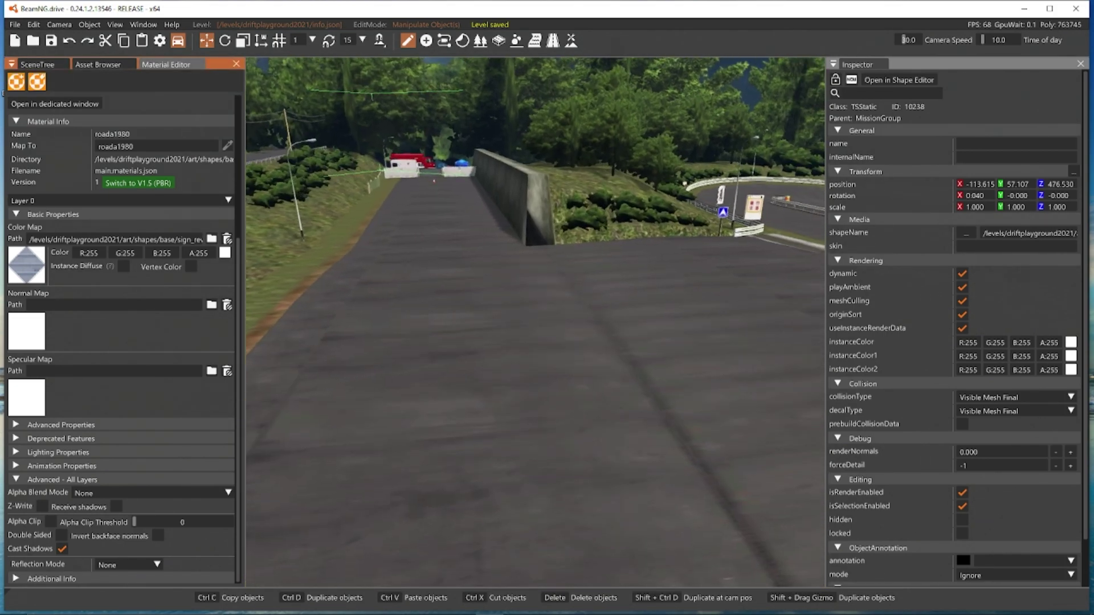
{"action": "right_click_drag", "start_coordinate": [535, 322], "coordinate": [632, 348]}
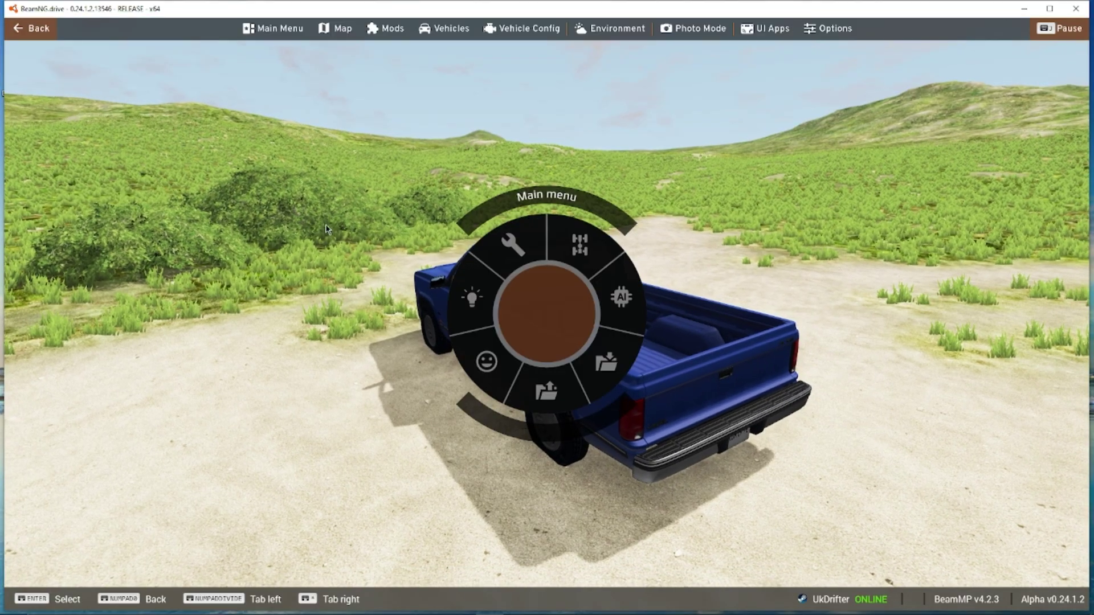
Step: Open the world editor, select the theTerrain block under the truck and delete it
{"action": "key", "text": "F11"}
{"action": "key", "text": "s"}
{"action": "right_click_drag", "start_coordinate": [325, 230], "coordinate": [337, 353]}
{"action": "right_click_drag", "start_coordinate": [506, 289], "coordinate": [506, 239]}
{"action": "left_click", "coordinate": [506, 289]}
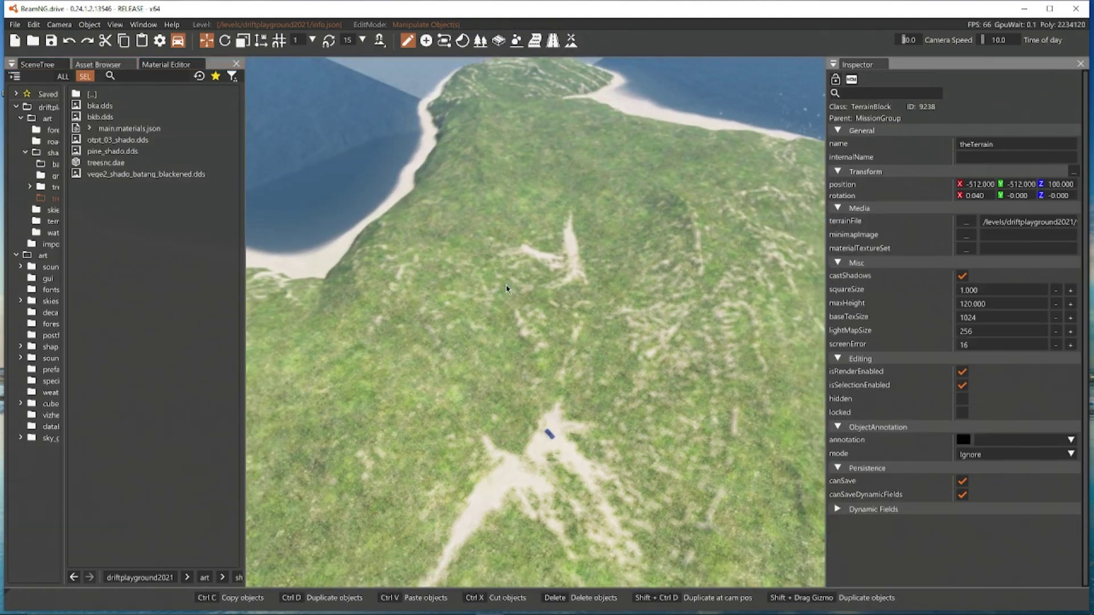
{"action": "key", "text": "Delete"}
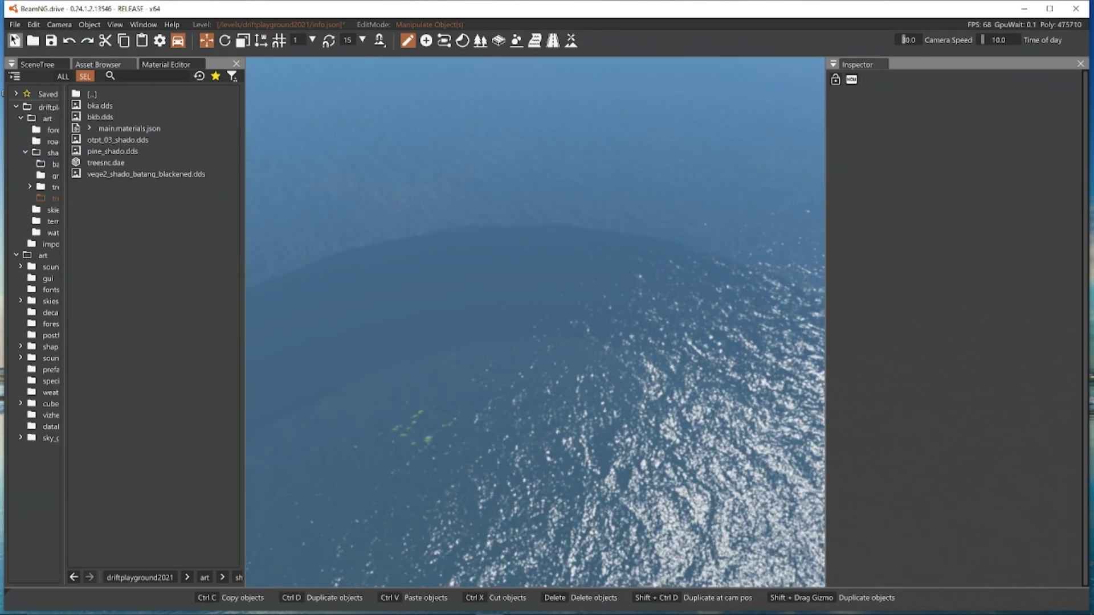
Step: Select base.dae and treesnc.dae together in the scene, move both down along the Z axis and deselect them
{"action": "left_click", "coordinate": [38, 64]}
{"action": "left_click", "coordinate": [45, 219]}
{"action": "left_click", "coordinate": [40, 230], "text": "ctrl"}
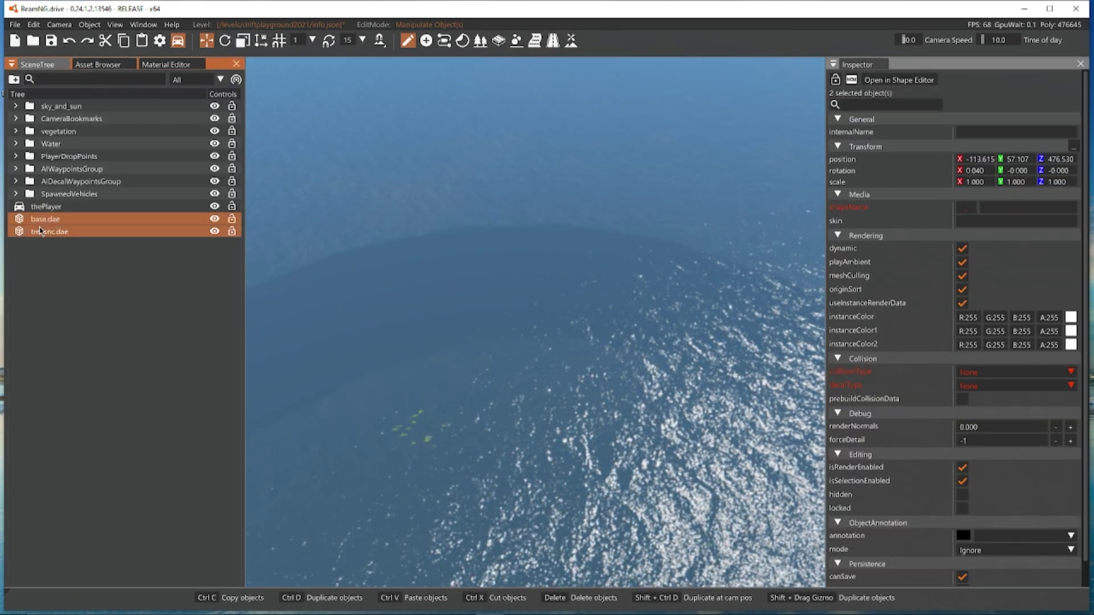
{"action": "right_click_drag", "start_coordinate": [428, 220], "coordinate": [430, 134]}
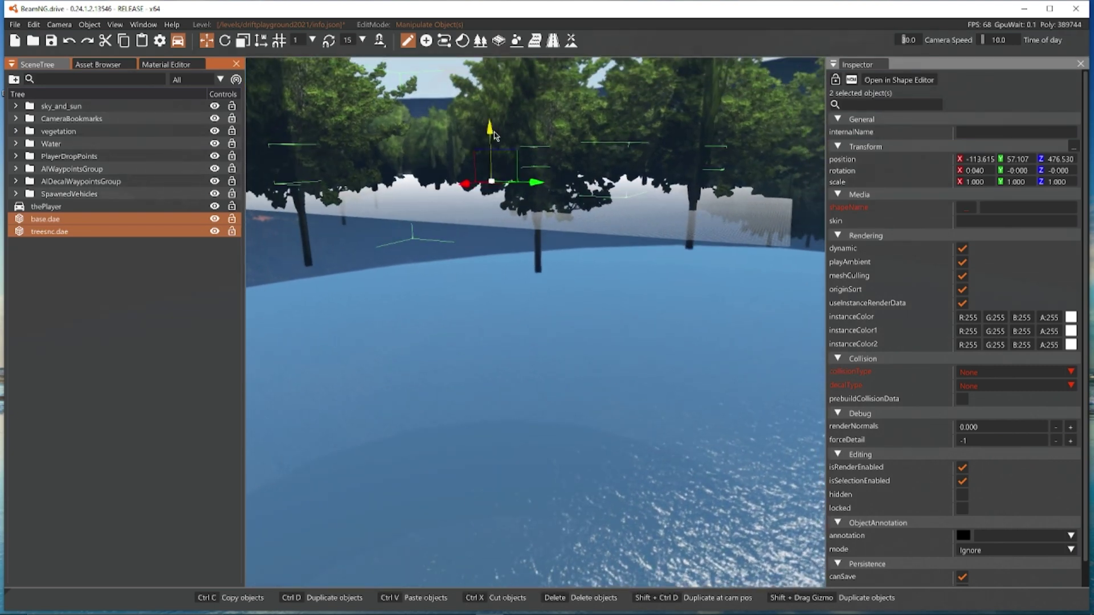
{"action": "left_click_drag", "start_coordinate": [491, 135], "coordinate": [601, 474]}
{"action": "left_click", "coordinate": [606, 384]}
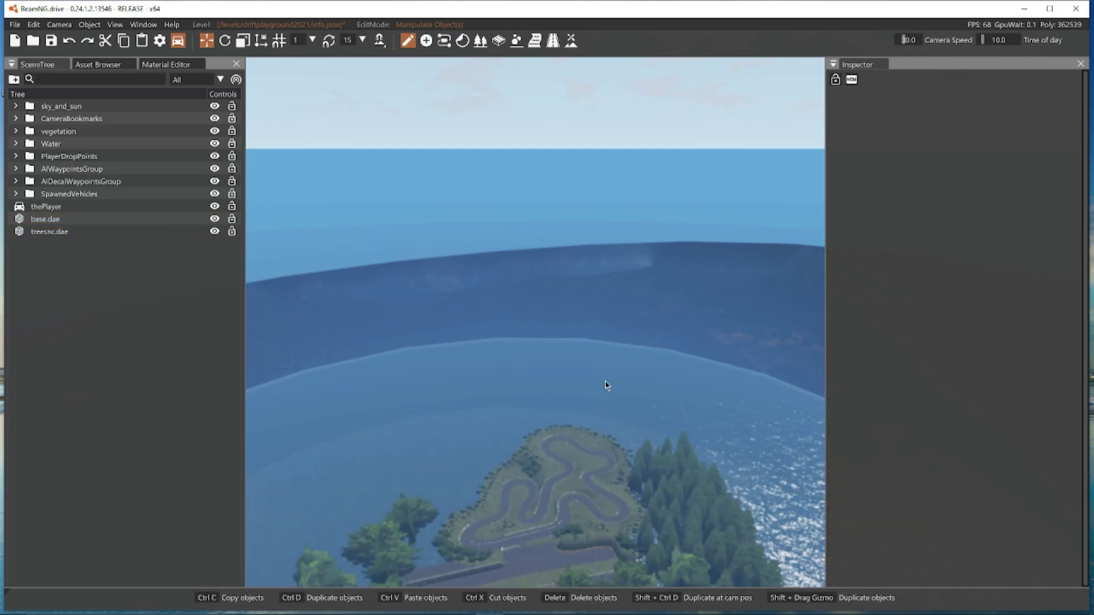
Step: Reopen the world editor, save the level with the lowered track meshes and leave the editor
{"action": "right_click_drag", "start_coordinate": [606, 384], "coordinate": [626, 462]}
{"action": "key", "text": "w"}
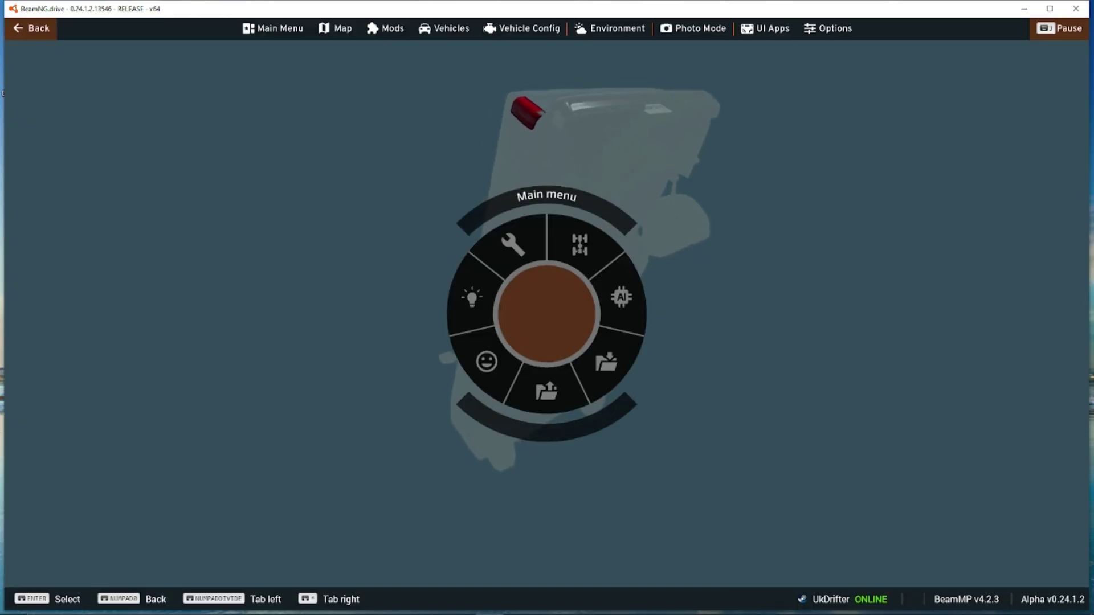
{"action": "key", "text": "F11"}
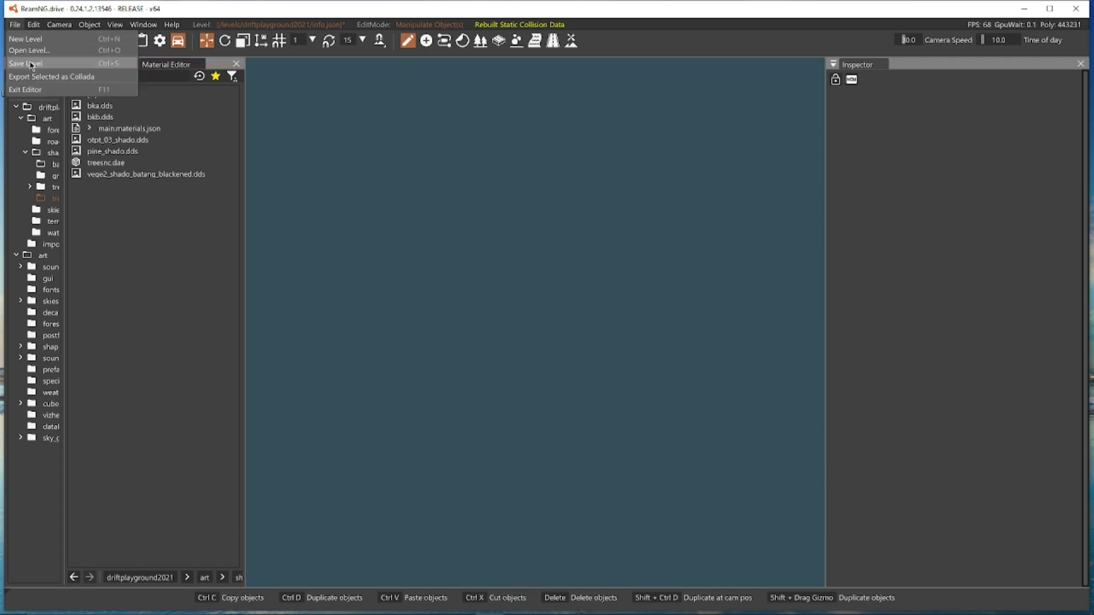
{"action": "key", "text": "Escape"}
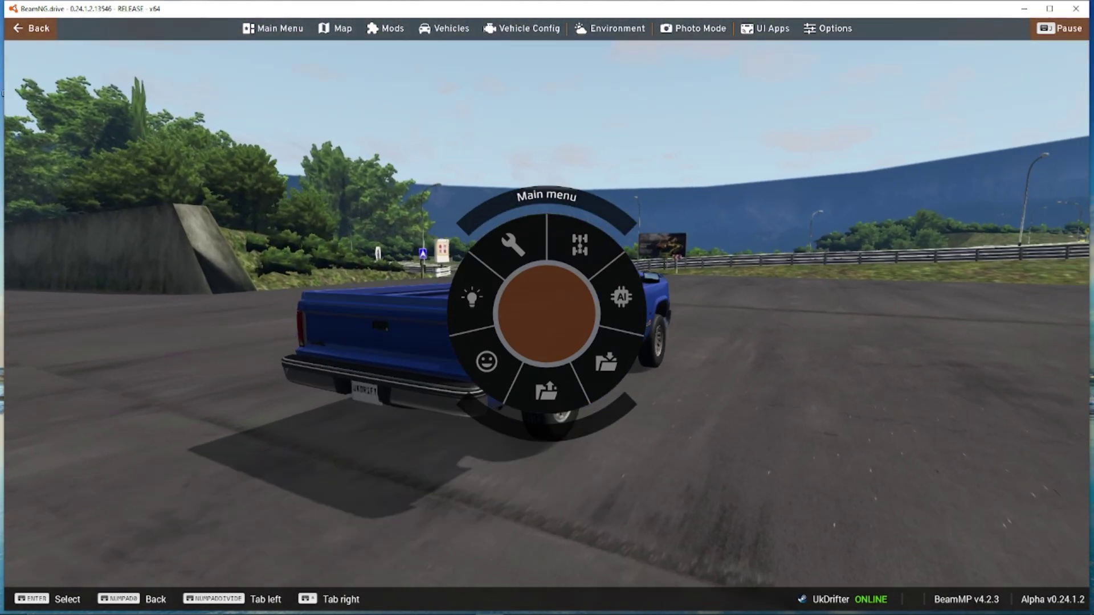
Step: Test-drive the blue pickup along the imported track, following its bends to check the road surface and collisions
{"action": "key", "text": "Escape"}
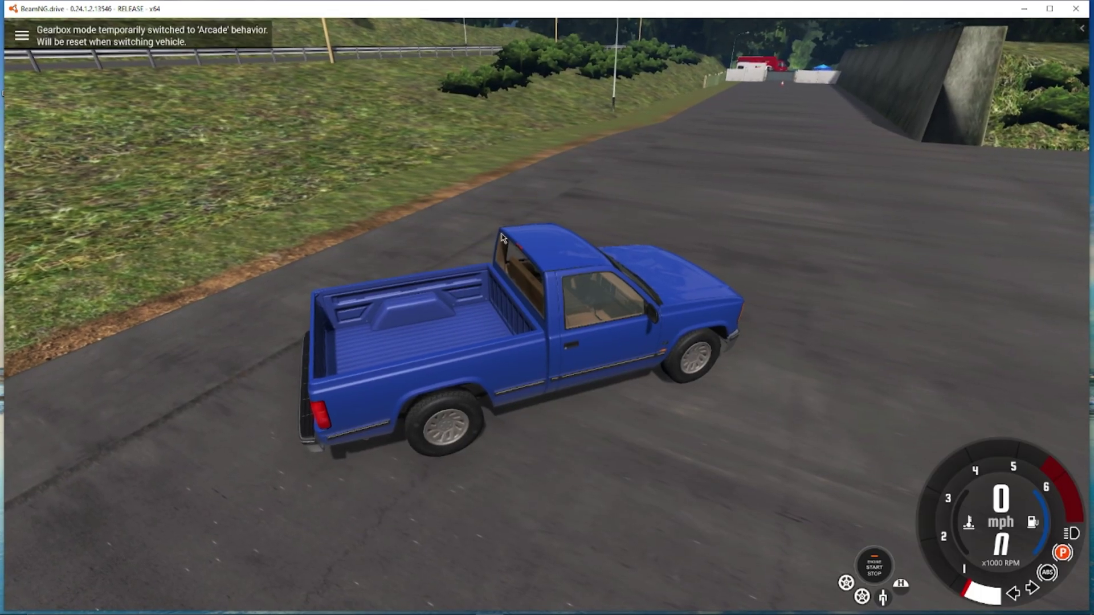
{"action": "key", "text": "Up"}
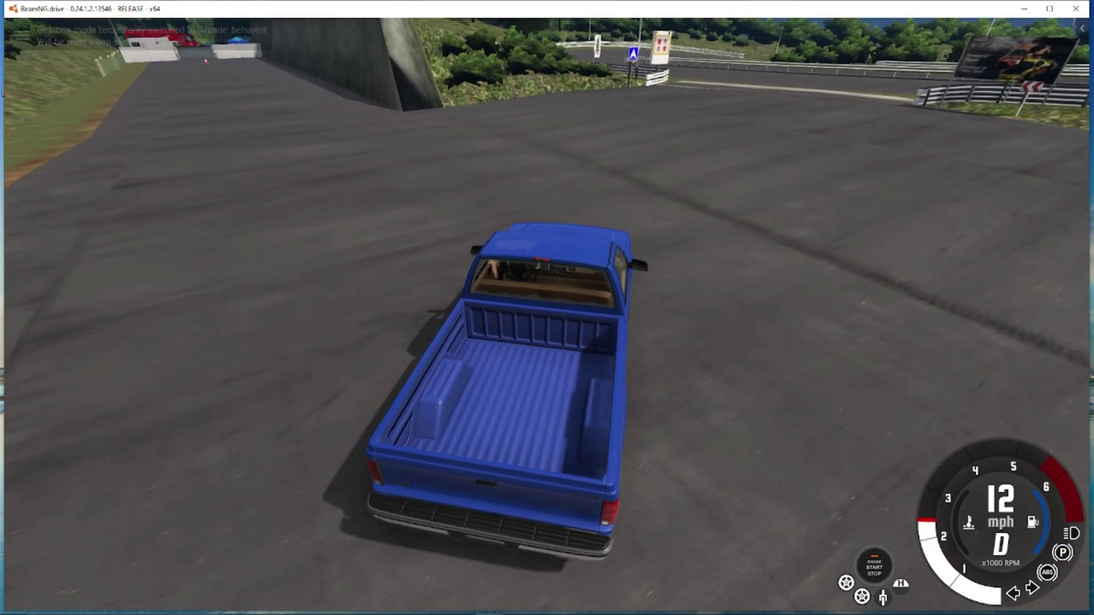
{"action": "key", "text": "Left"}
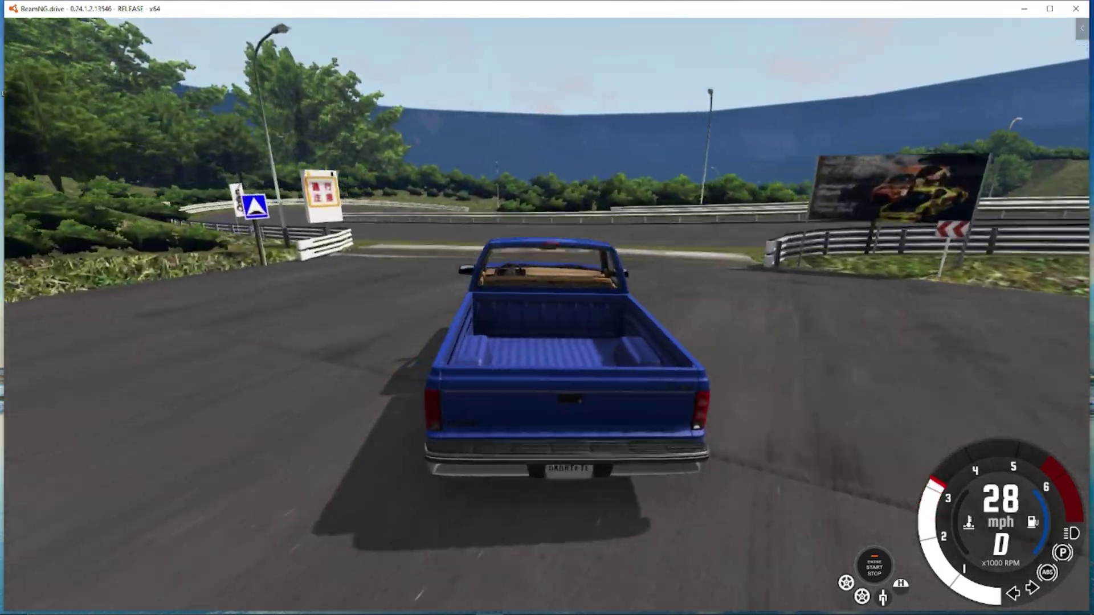
{"action": "key", "text": "Left"}
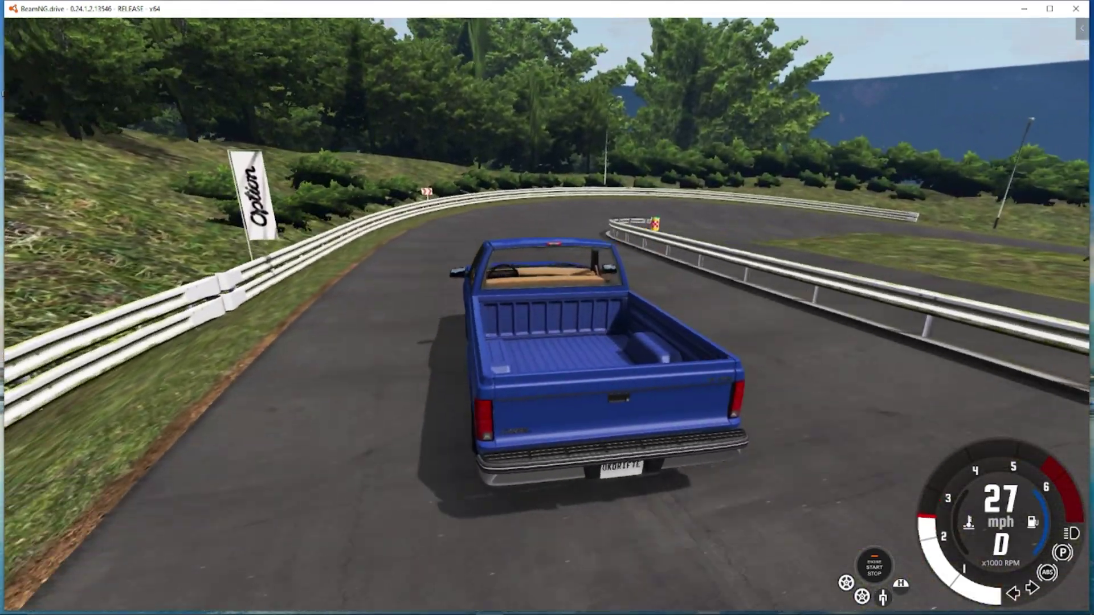
{"action": "key", "text": "Up"}
{"action": "key", "text": "Right"}
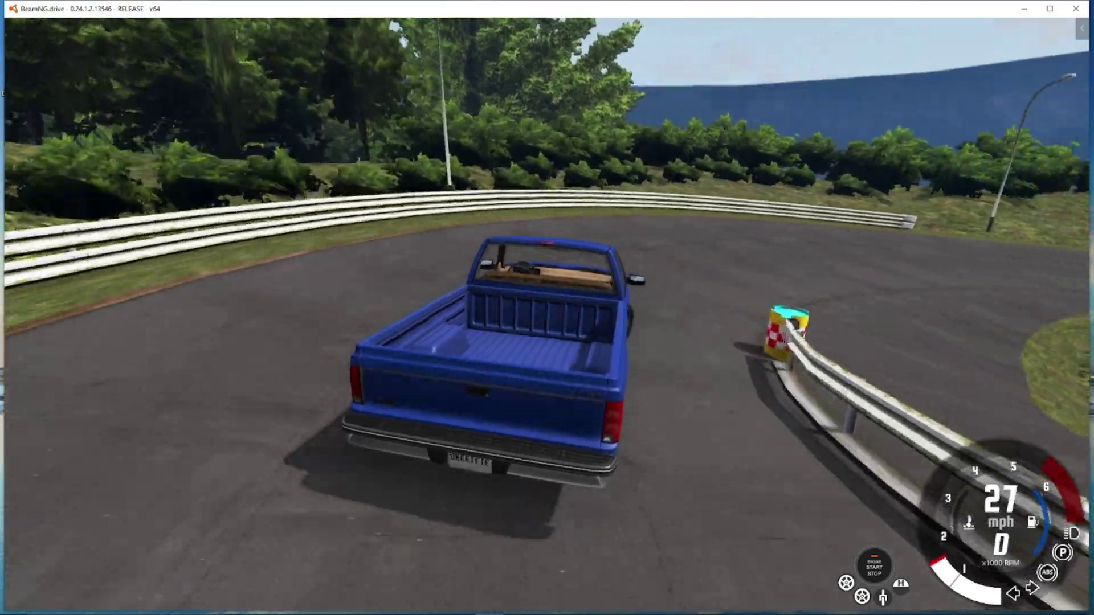
{"action": "key", "text": "Up"}
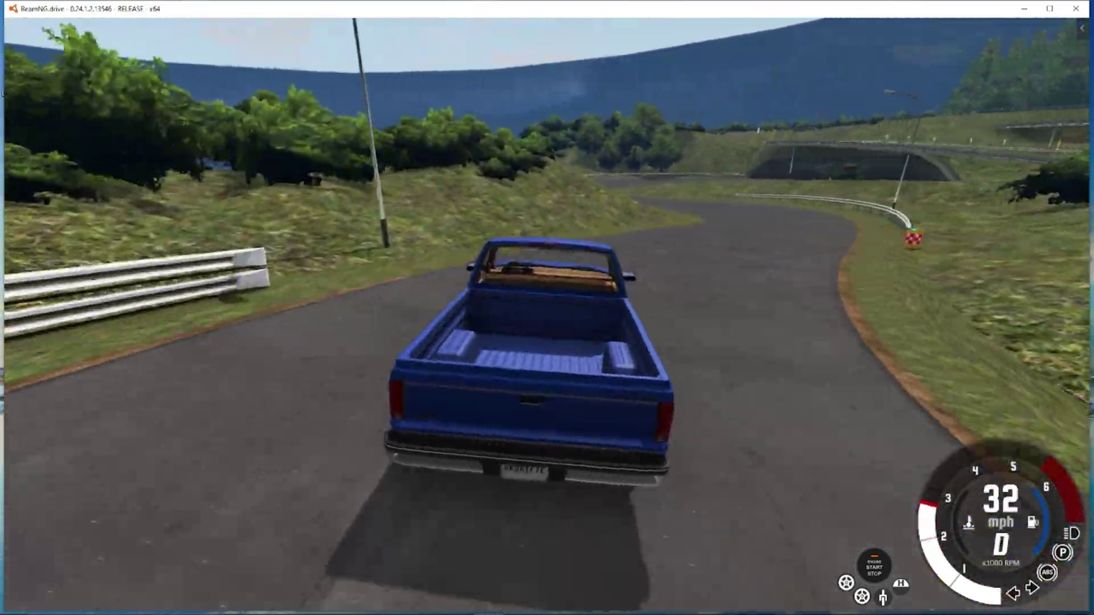
{"action": "key", "text": "Left"}
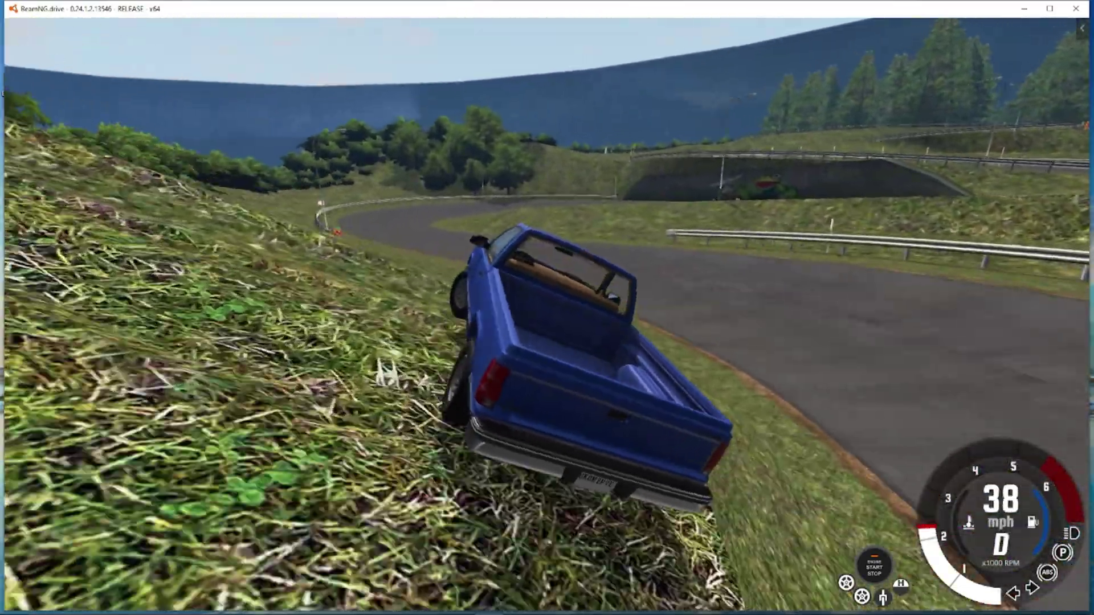
{"action": "key", "text": "Left"}
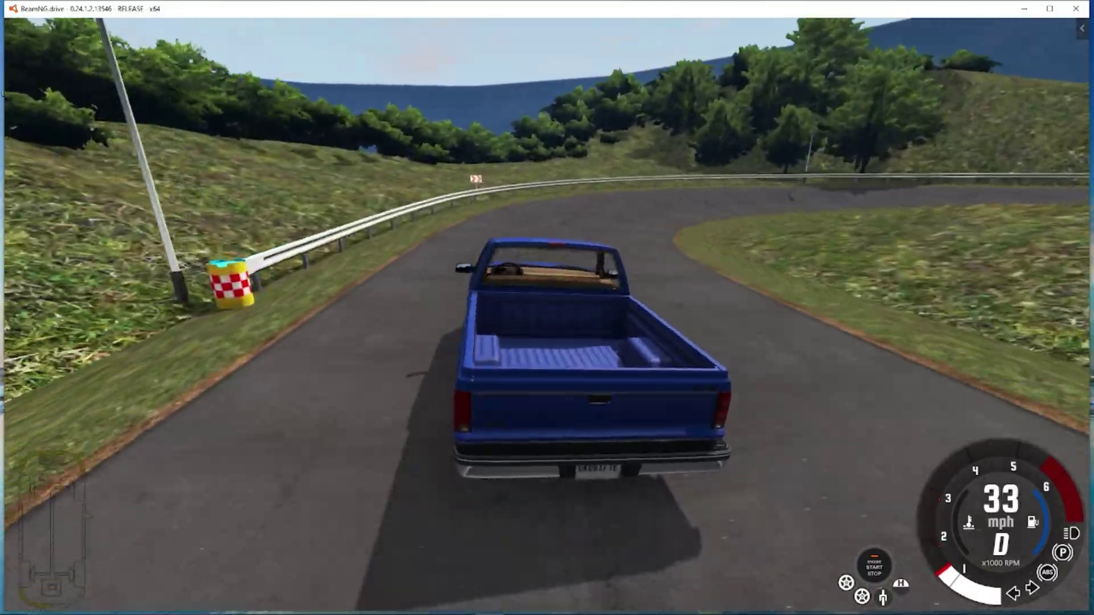
{"action": "key", "text": "space"}
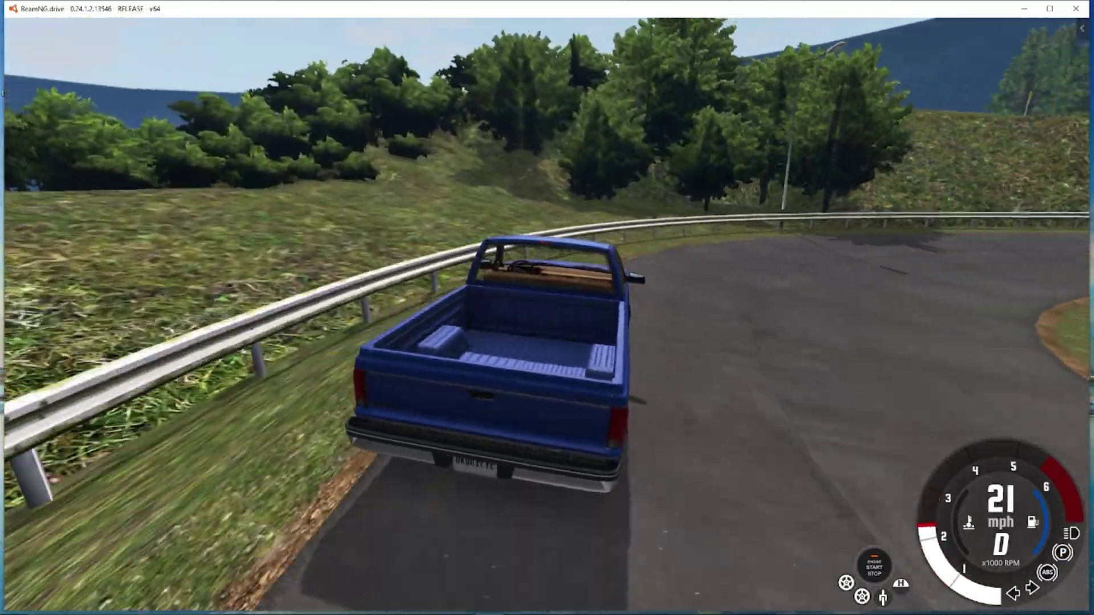
Step: Steer the blue pickup through the right-hand bend and bring it to a stop on the grass beside the road
{"action": "key", "text": "Right"}
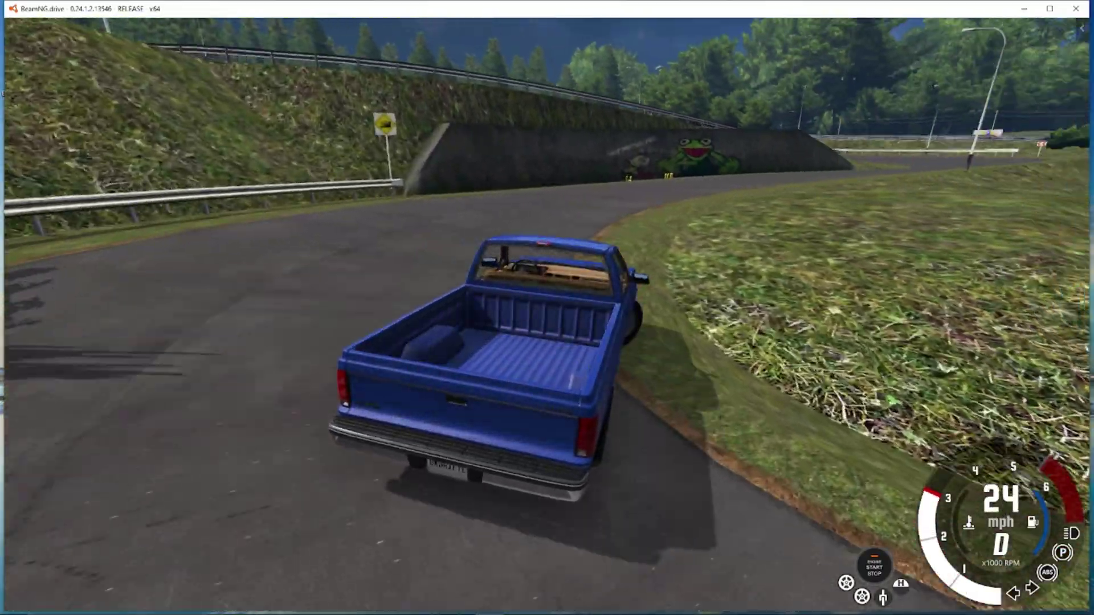
{"action": "key", "text": "space"}
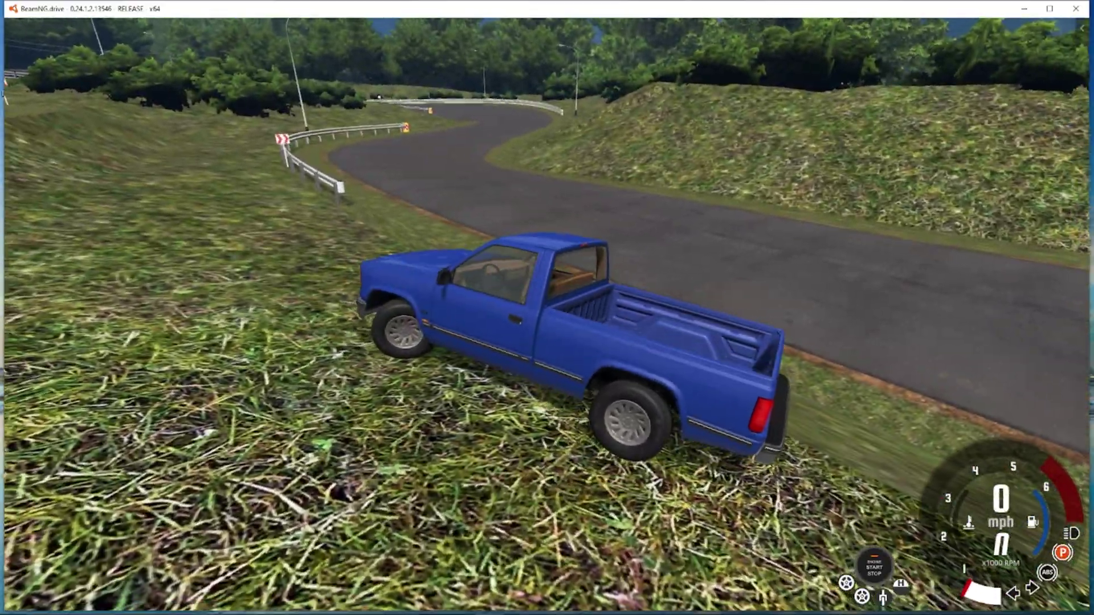
Step: Reopen the world editor and pick the grass surface to show its grass0 material in the Material Editor
{"action": "key", "text": "F11"}
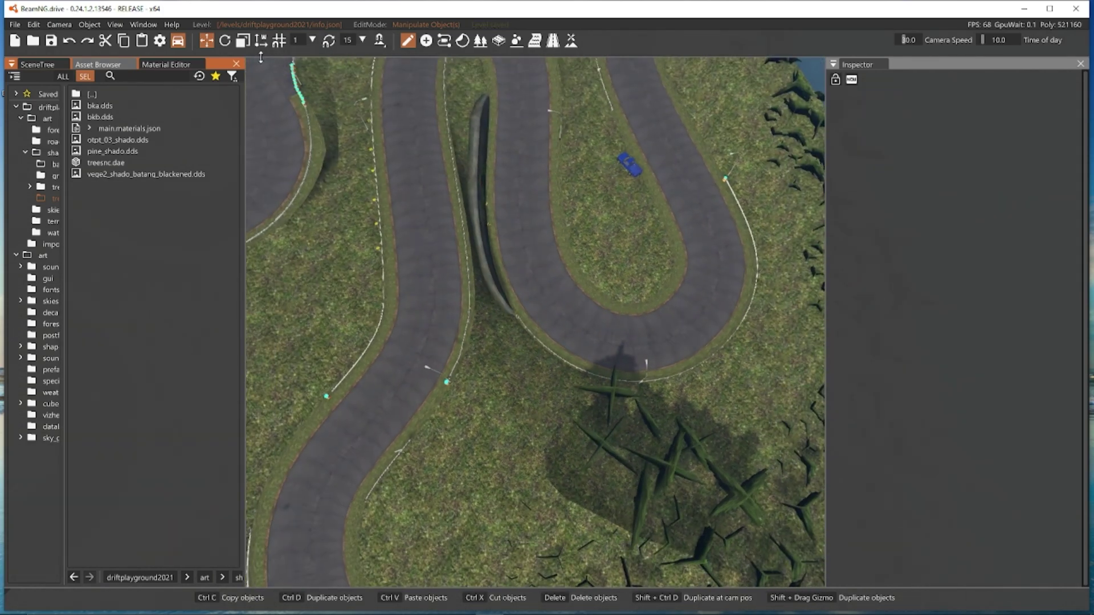
{"action": "left_click", "coordinate": [176, 65]}
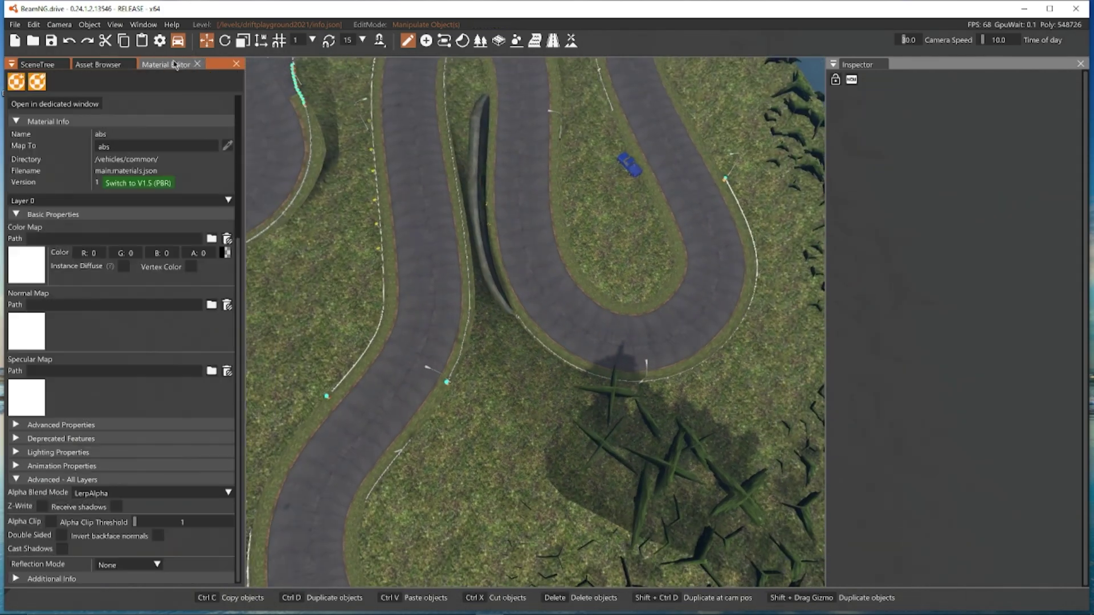
{"action": "left_click", "coordinate": [345, 229]}
{"action": "scroll", "coordinate": [40, 297], "scroll_direction": "up", "scroll_amount": 5}
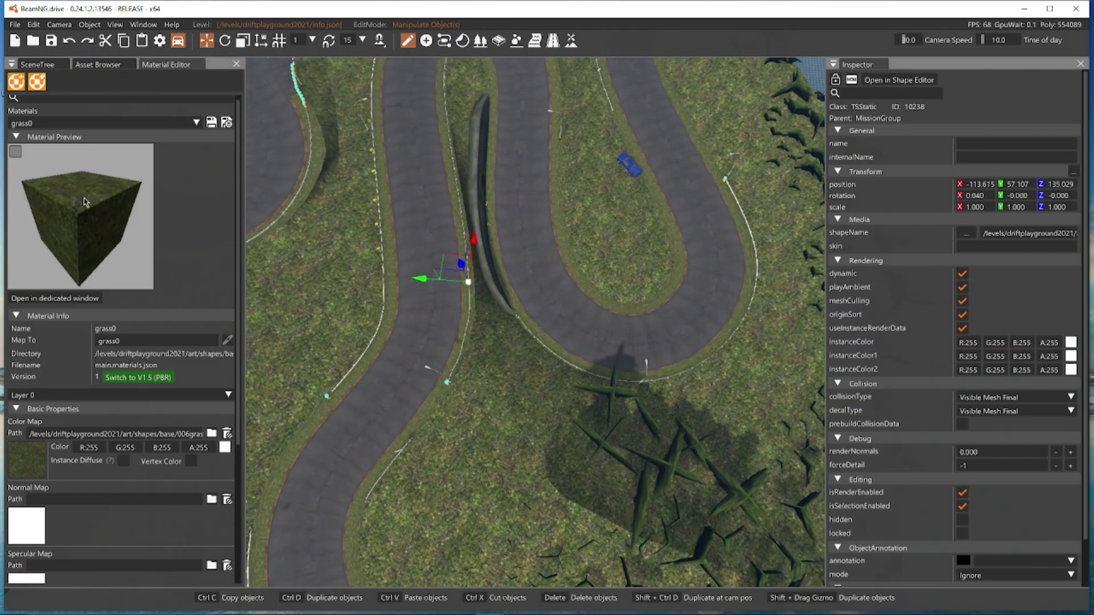
{"action": "left_click", "coordinate": [27, 128]}
{"action": "left_click", "coordinate": [26, 141]}
Step: Set the grass0 material's ground type to GRASS and save all changed materials
{"action": "scroll", "coordinate": [84, 330], "scroll_direction": "down", "scroll_amount": 3}
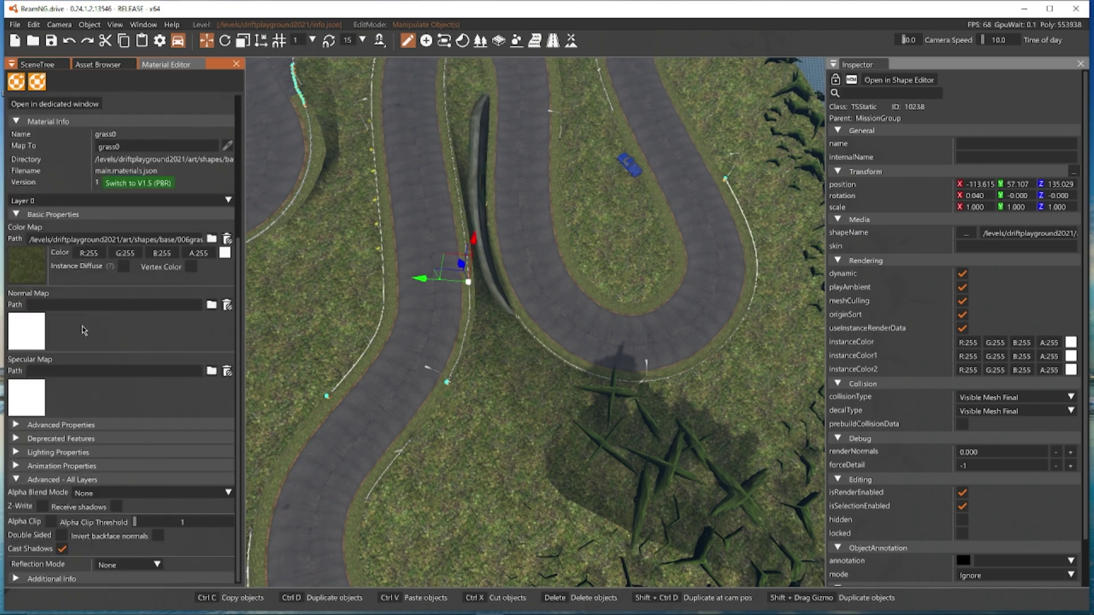
{"action": "scroll", "coordinate": [106, 516], "scroll_direction": "down", "scroll_amount": 2}
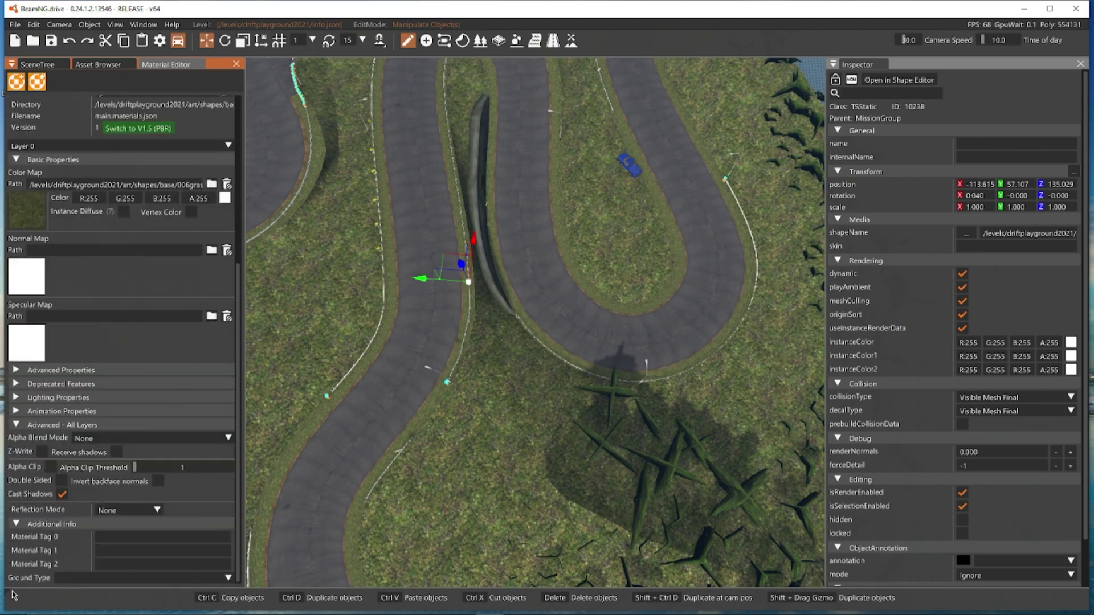
{"action": "left_click", "coordinate": [103, 578]}
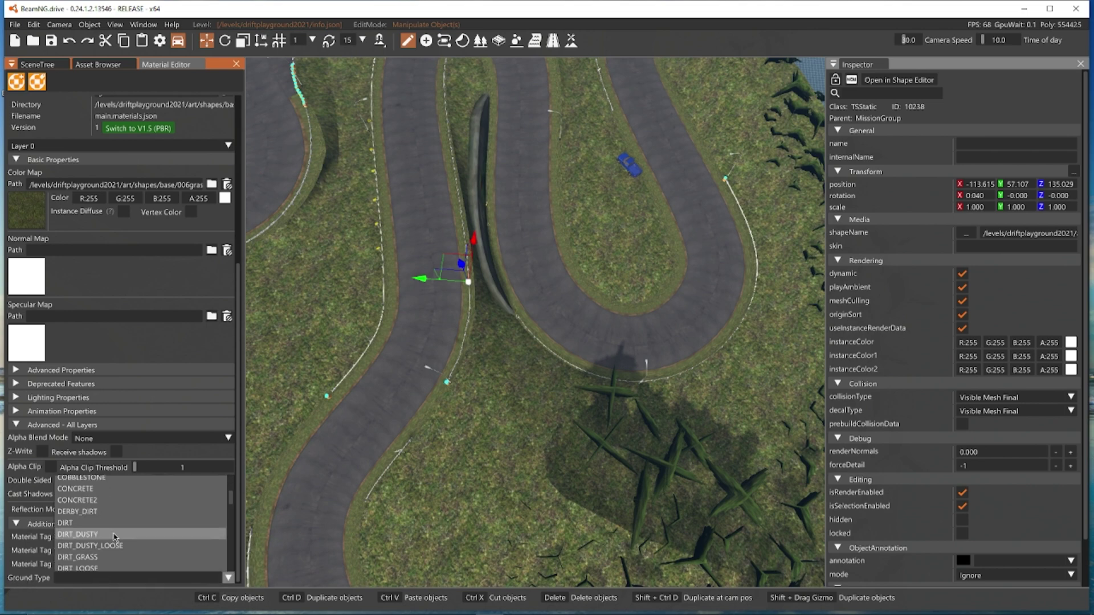
{"action": "left_click", "coordinate": [89, 514]}
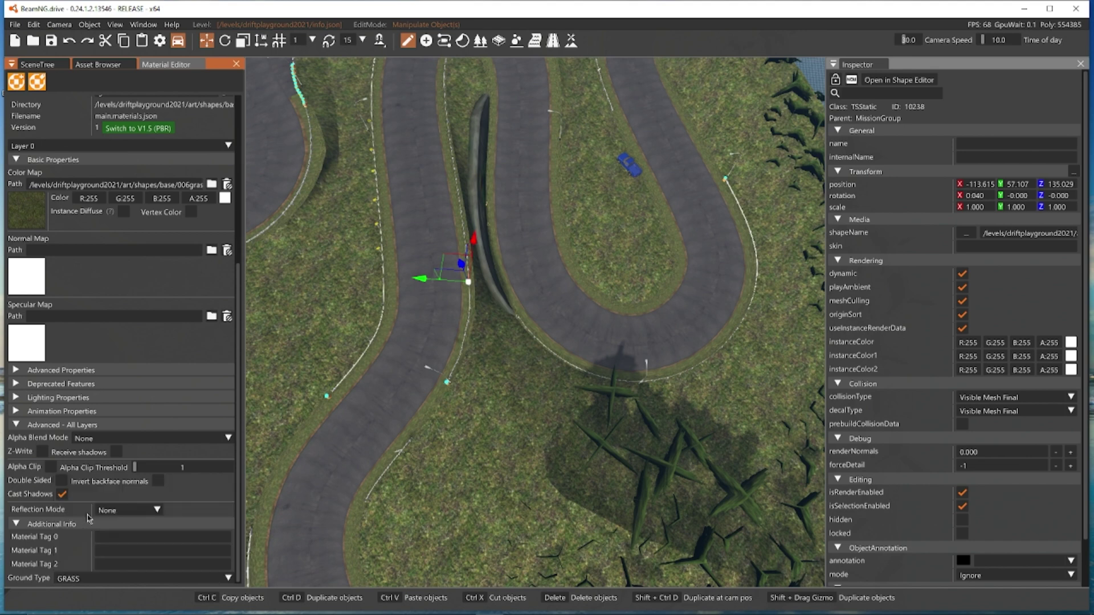
{"action": "scroll", "coordinate": [114, 513], "scroll_direction": "up", "scroll_amount": 5}
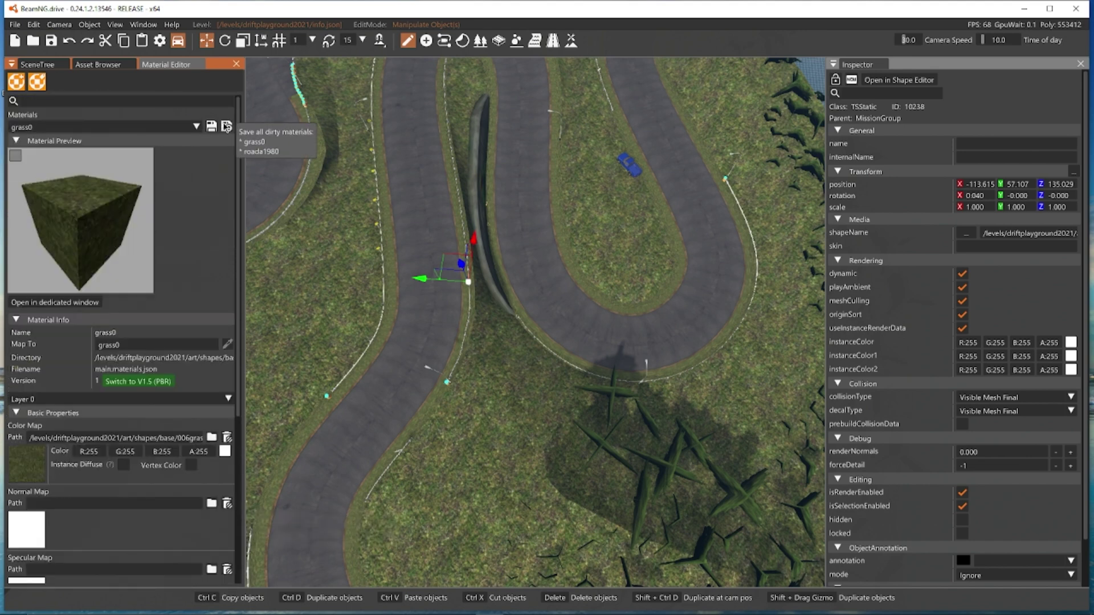
Step: Leave the editor and drive the pickup between the road and the grass to test the new ground type
{"action": "mouse_move", "coordinate": [618, 250]}
{"action": "right_mouse_down"}
{"action": "mouse_move", "coordinate": [593, 245]}
{"action": "mouse_move", "coordinate": [618, 250]}
{"action": "right_mouse_up"}
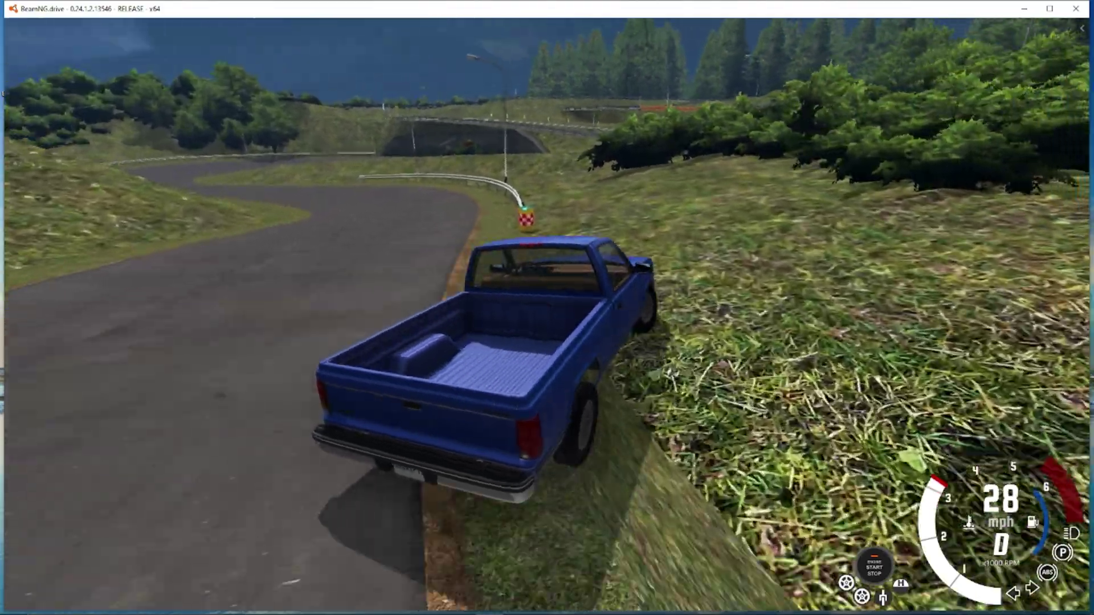
{"action": "key", "text": "Left"}
{"action": "key", "text": "space"}
{"action": "key", "text": "Down"}
{"action": "key", "text": "Up"}
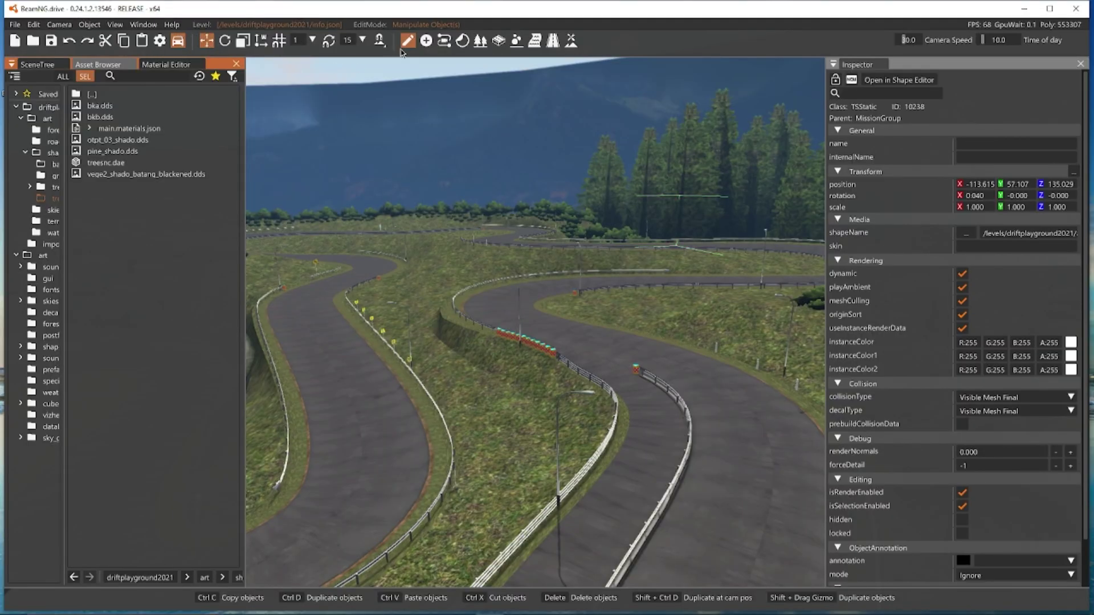
Step: Set the time of day to 28.6 for night and place a new spot light at the street lamp's head
{"action": "left_click", "coordinate": [425, 41]}
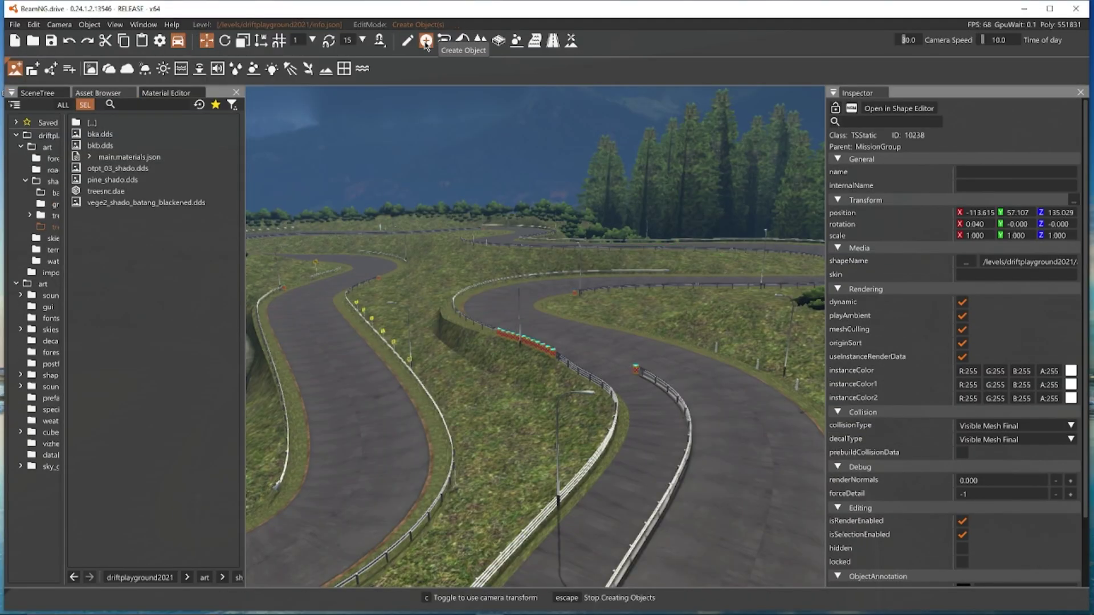
{"action": "left_click", "coordinate": [291, 73]}
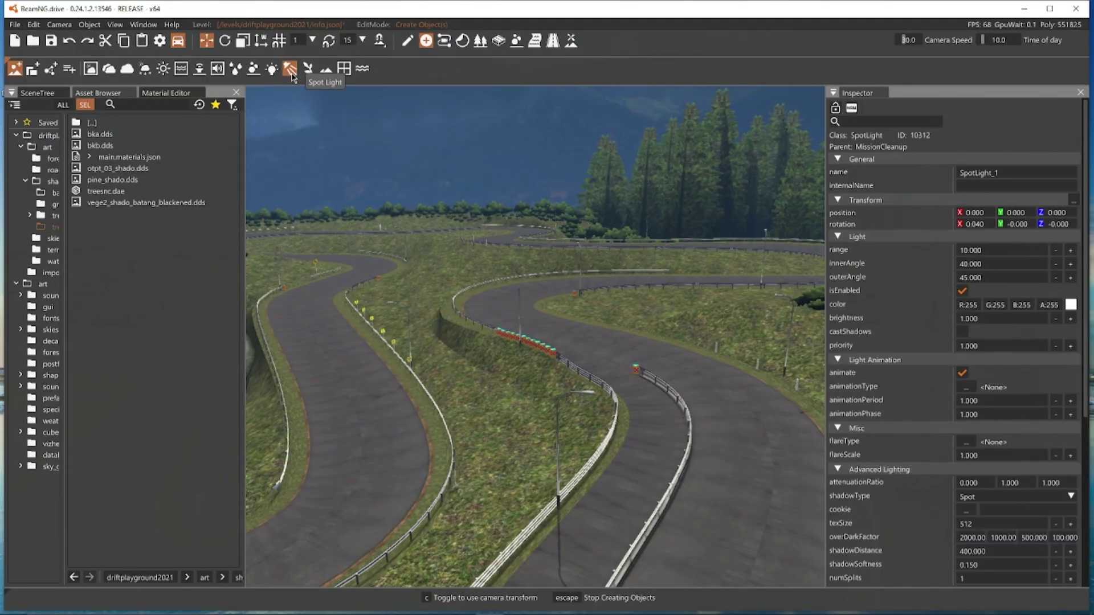
{"action": "left_click", "coordinate": [993, 41]}
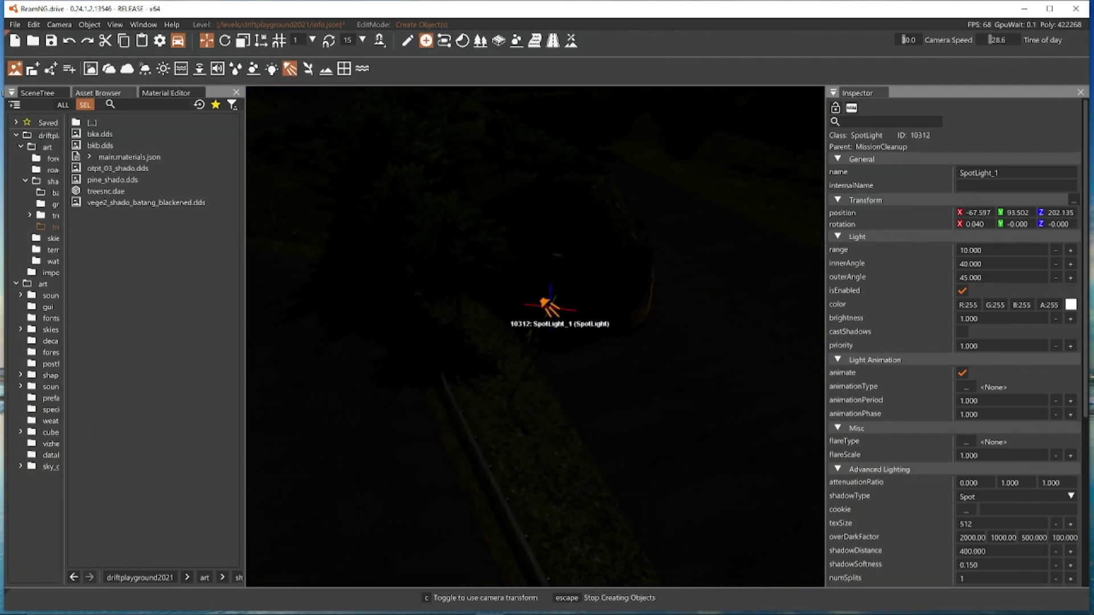
{"action": "right_click_drag", "start_coordinate": [554, 306], "coordinate": [491, 241]}
{"action": "key", "text": "d"}
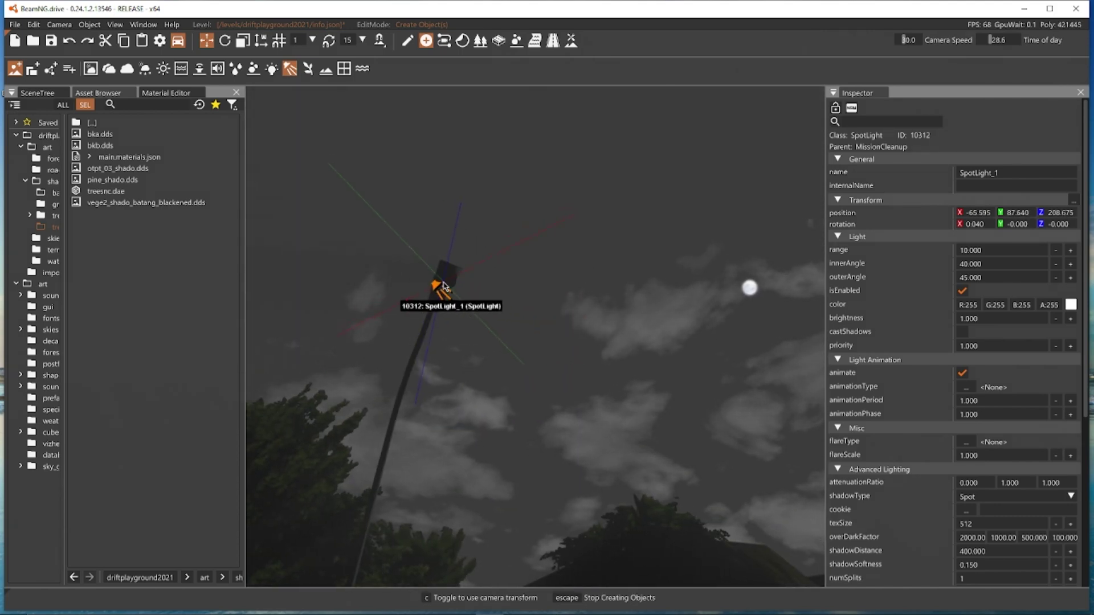
{"action": "key", "text": "s"}
{"action": "right_click_drag", "start_coordinate": [445, 288], "coordinate": [407, 296]}
{"action": "key", "text": "Escape"}
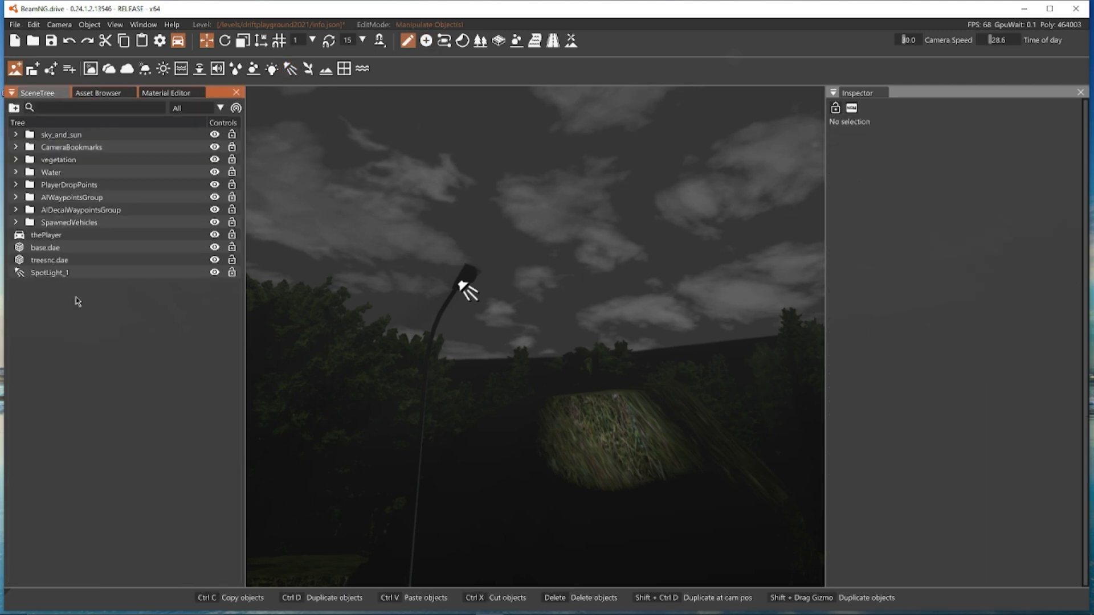
Step: Select SpotLight_1 and rotate it about its X axis to about 89.4 so the beam points down
{"action": "left_click", "coordinate": [53, 273]}
{"action": "key", "text": "2"}
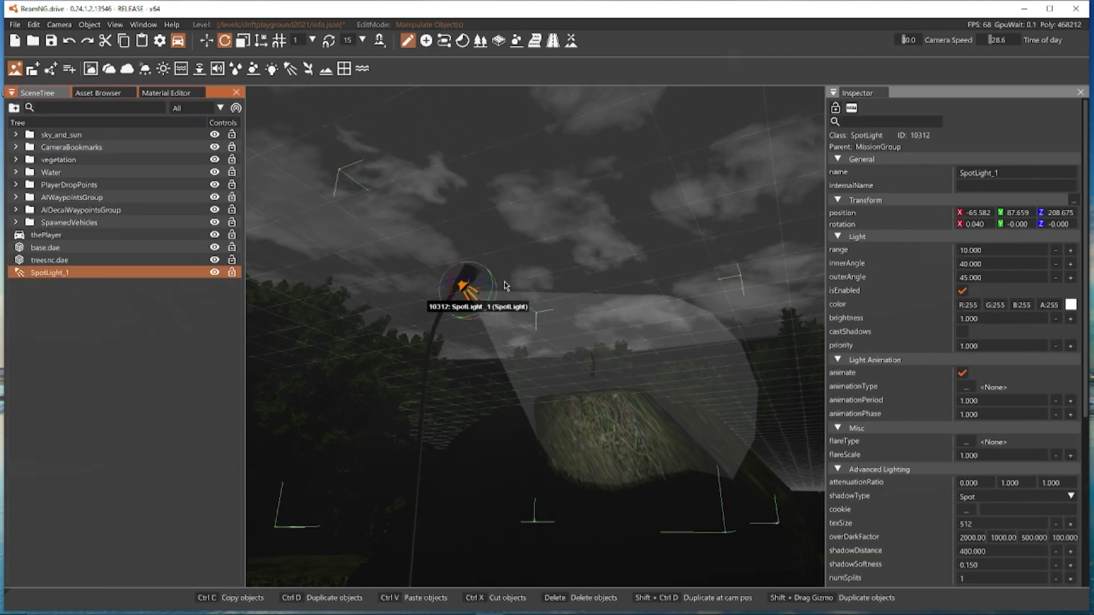
{"action": "mouse_move", "coordinate": [485, 280]}
{"action": "right_mouse_down"}
{"action": "mouse_move", "coordinate": [485, 297]}
{"action": "mouse_move", "coordinate": [504, 259]}
{"action": "mouse_move", "coordinate": [485, 280]}
{"action": "right_mouse_up"}
{"action": "left_click_drag", "start_coordinate": [454, 263], "coordinate": [508, 238]}
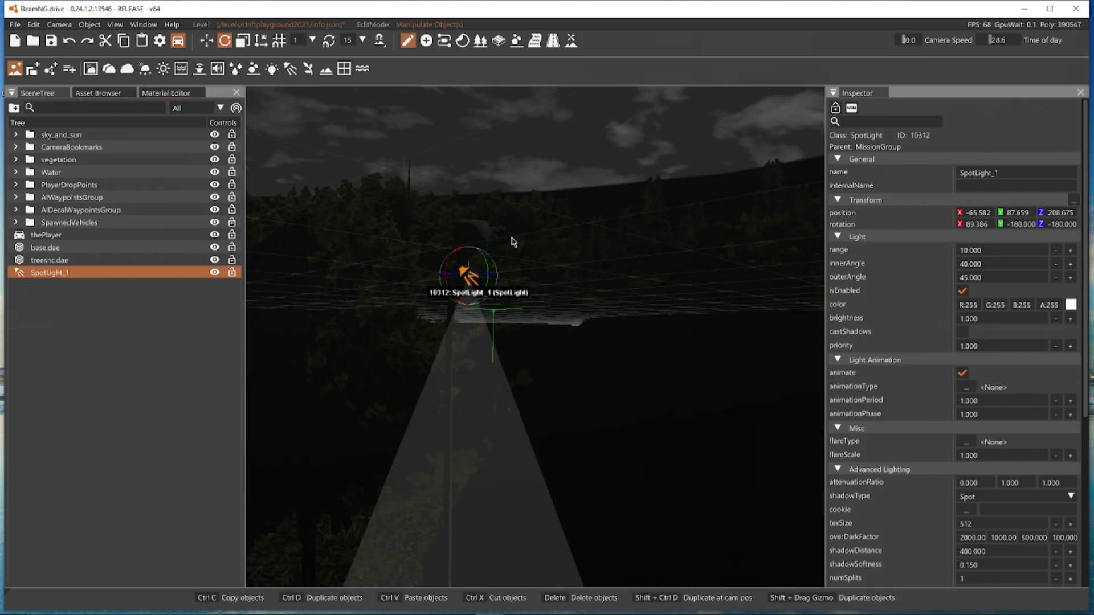
Step: Tilt the spot light to a Y rotation of about -168.2 and raise it to a Z position of about 209
{"action": "mouse_move", "coordinate": [511, 238]}
{"action": "right_mouse_down"}
{"action": "mouse_move", "coordinate": [511, 284]}
{"action": "mouse_move", "coordinate": [509, 233]}
{"action": "right_mouse_up"}
{"action": "right_click_drag", "start_coordinate": [570, 191], "coordinate": [570, 134]}
{"action": "left_click_drag", "start_coordinate": [596, 229], "coordinate": [592, 170]}
{"action": "right_click_drag", "start_coordinate": [592, 170], "coordinate": [674, 251]}
{"action": "key", "text": "d"}
{"action": "key", "text": "s"}
{"action": "key", "text": "d"}
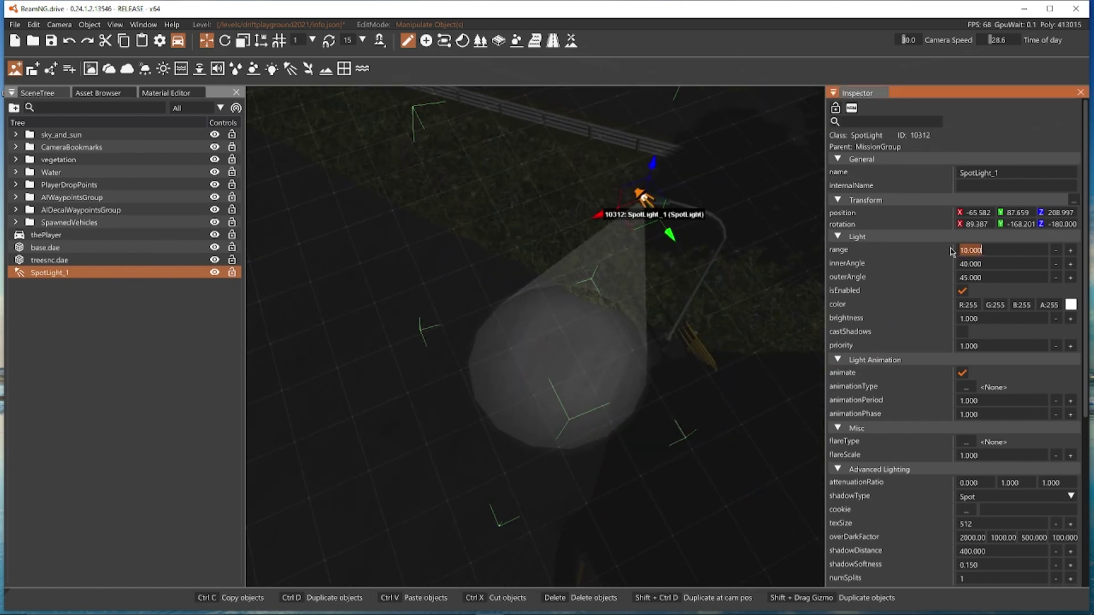
Step: Set the spot light's range to 20, inner angle to 50 and outer angle to 80
{"action": "key", "text": "Return"}
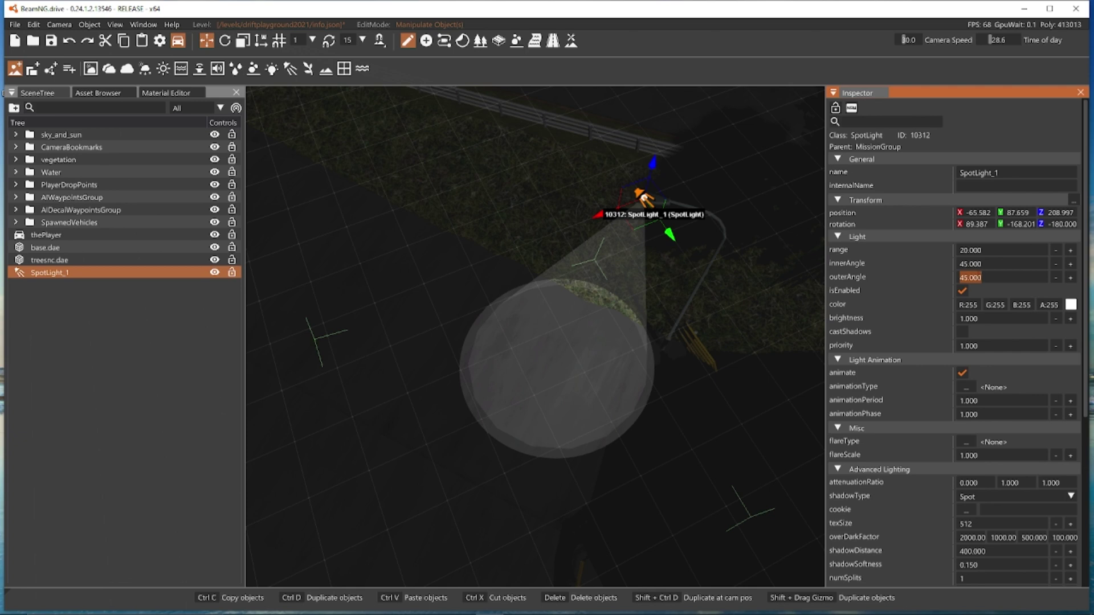
{"action": "type", "text": "8"}
{"action": "key", "text": "Return"}
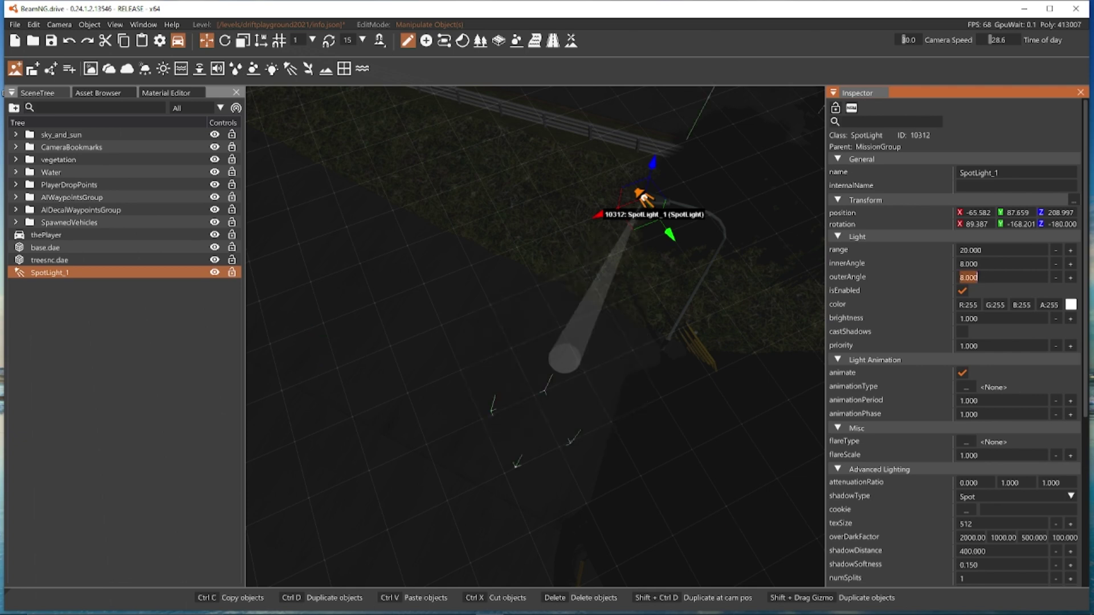
{"action": "type", "text": "0"}
{"action": "key", "text": "Return"}
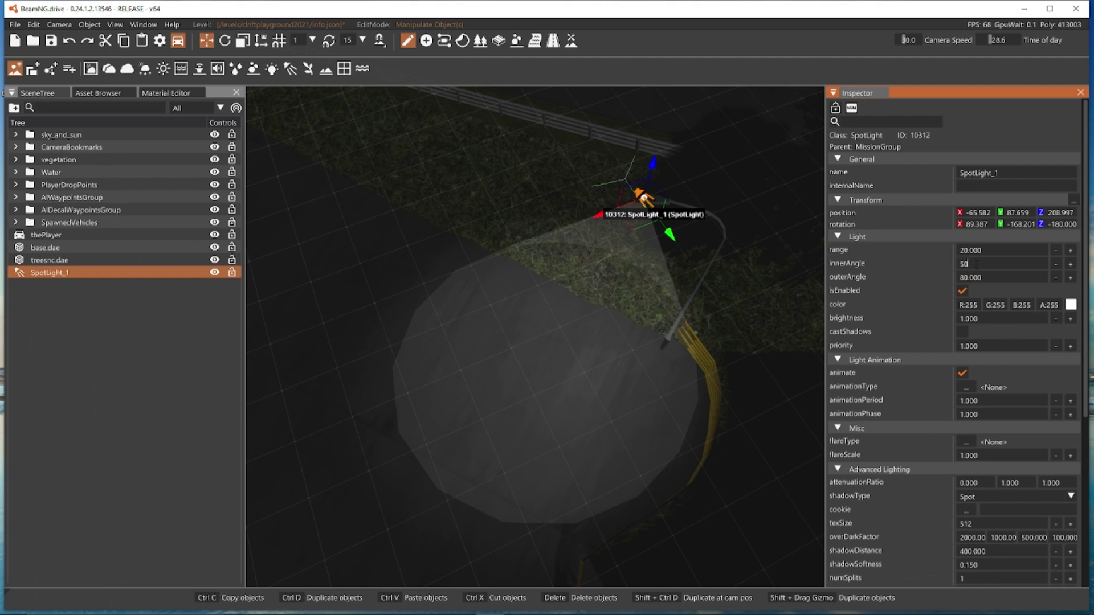
{"action": "left_click", "coordinate": [644, 335]}
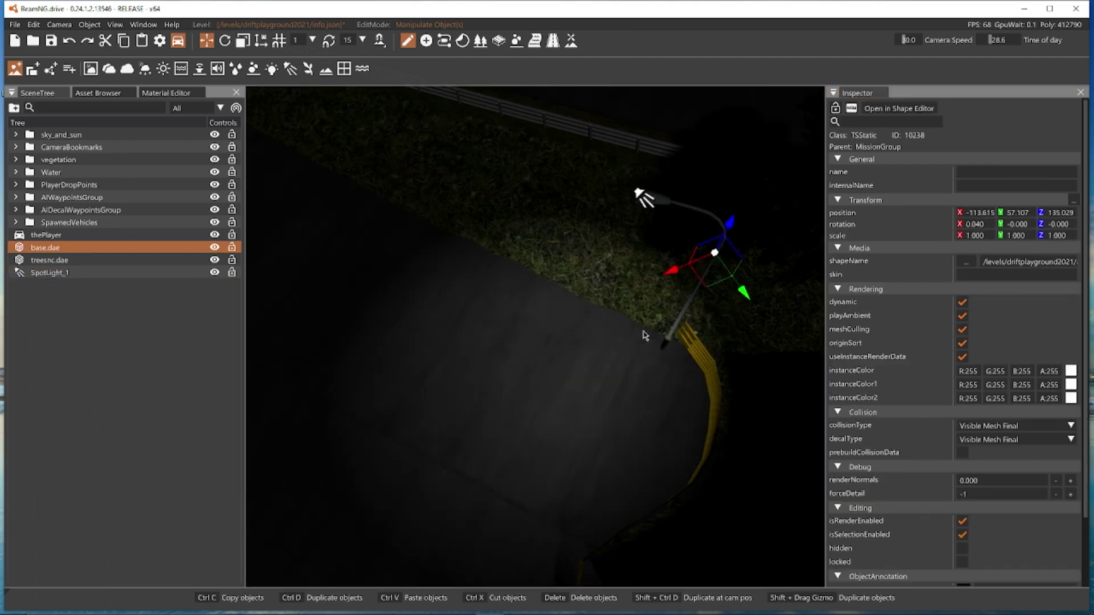
Step: Leave the editor and drive the pickup under the lit street lamp to inspect the light in the dark
{"action": "key", "text": "F11"}
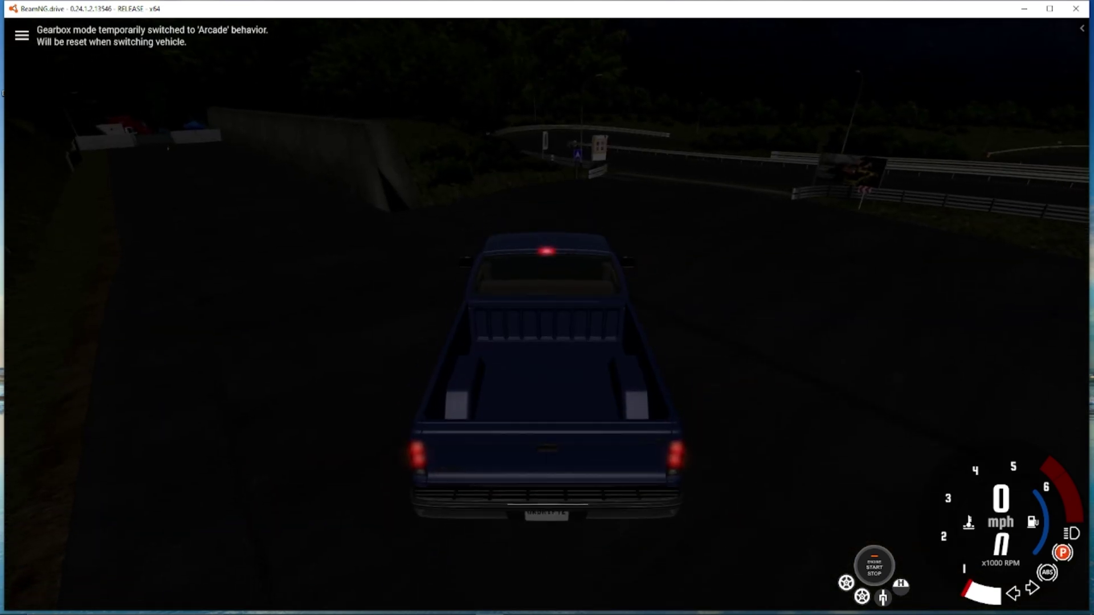
{"action": "right_click_drag", "start_coordinate": [547, 307], "coordinate": [712, 302]}
{"action": "key", "text": "Up"}
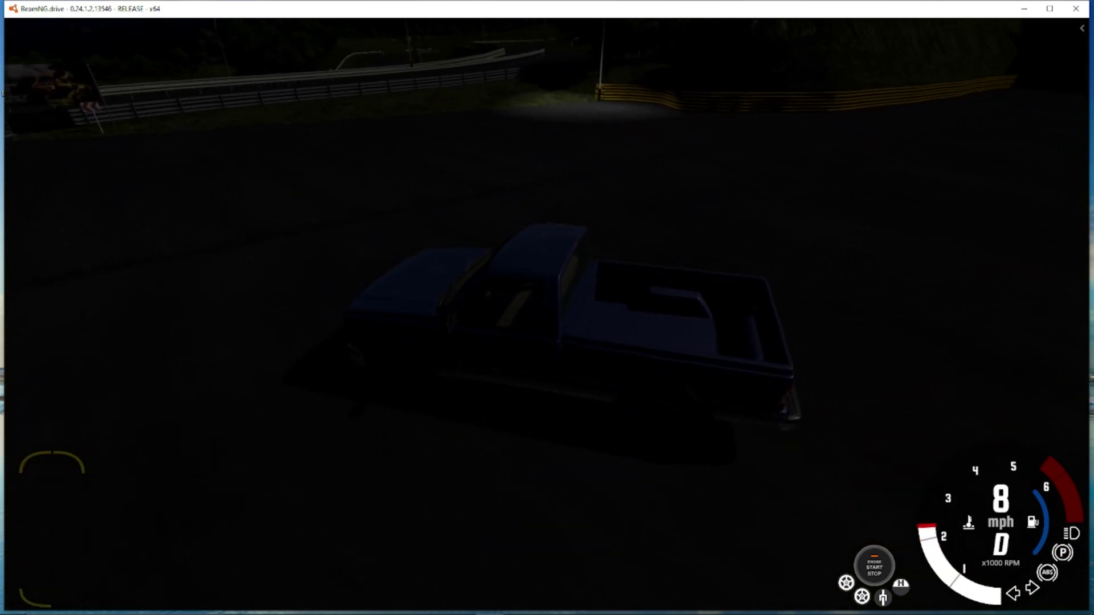
{"action": "key", "text": "Right"}
{"action": "key", "text": "Up"}
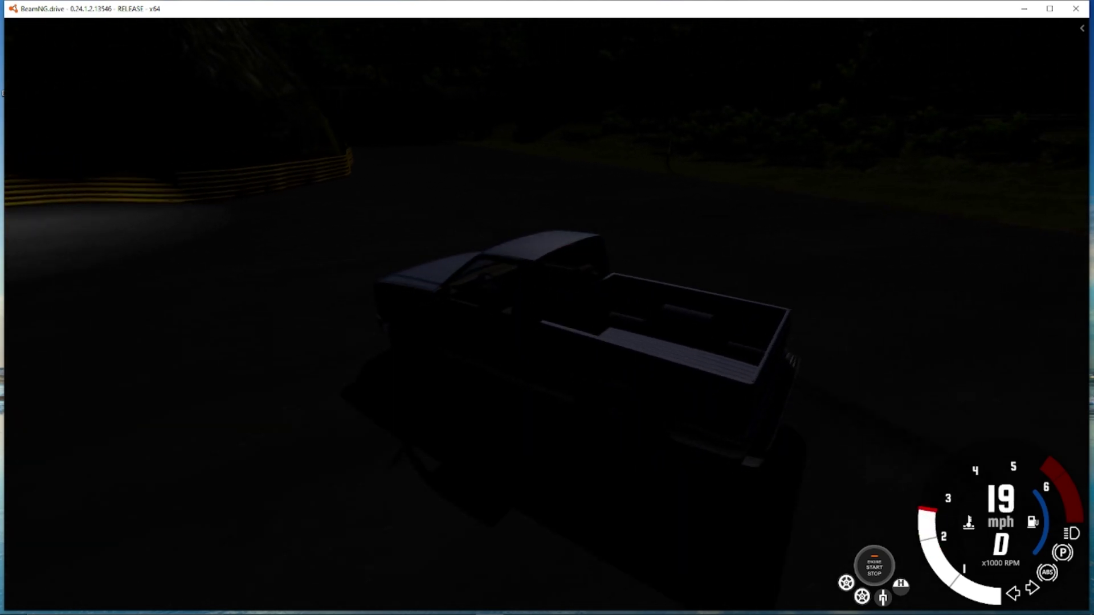
{"action": "key", "text": "Down"}
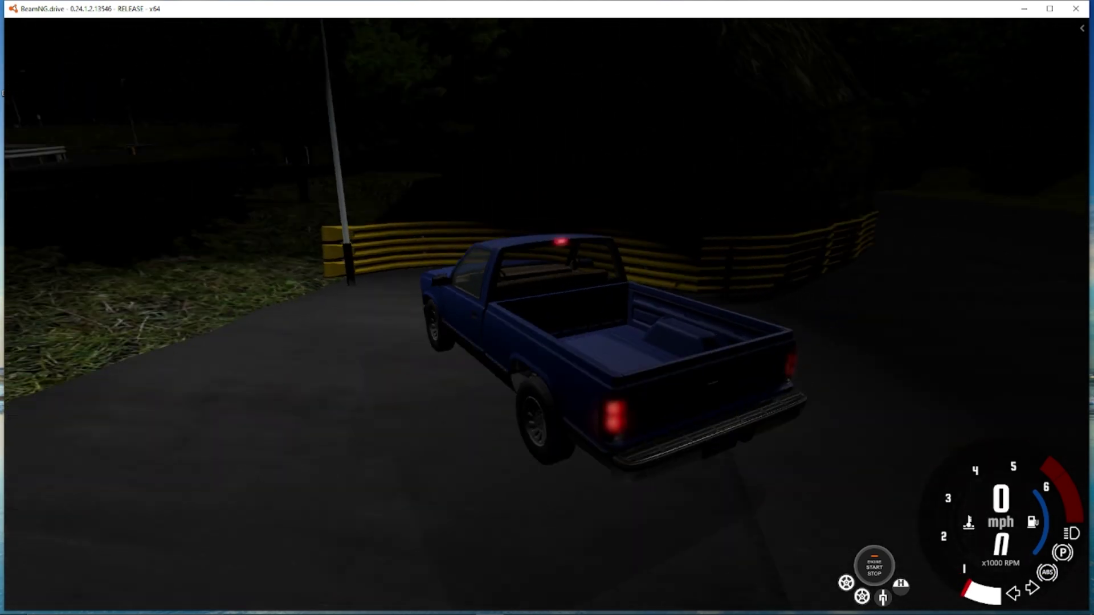
{"action": "right_click_drag", "start_coordinate": [547, 308], "coordinate": [407, 234]}
Step: Reopen the world editor and reselect the spot light at the street lamp's head
{"action": "key", "text": "F11"}
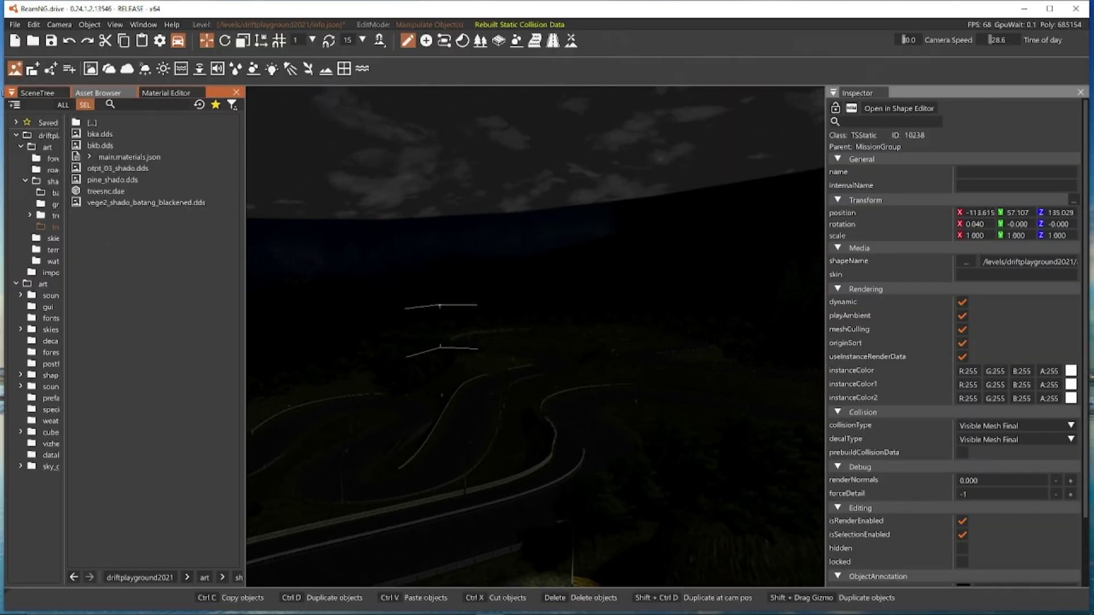
{"action": "mouse_move", "coordinate": [603, 244]}
{"action": "right_mouse_down"}
{"action": "mouse_move", "coordinate": [626, 319]}
{"action": "mouse_move", "coordinate": [603, 245]}
{"action": "right_mouse_up"}
{"action": "key", "text": "w"}
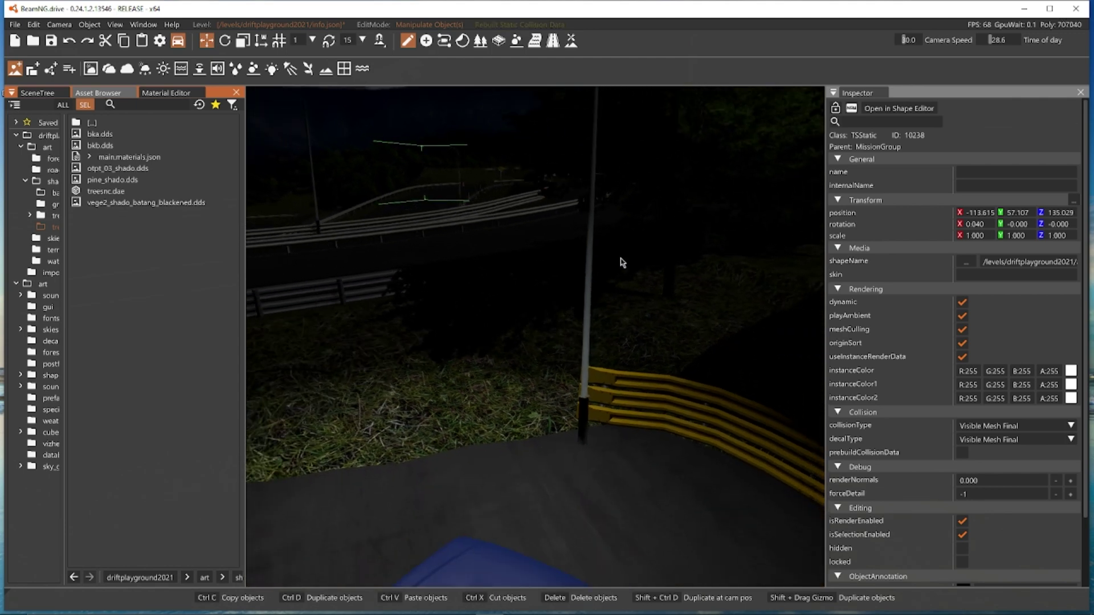
{"action": "left_click", "coordinate": [551, 157]}
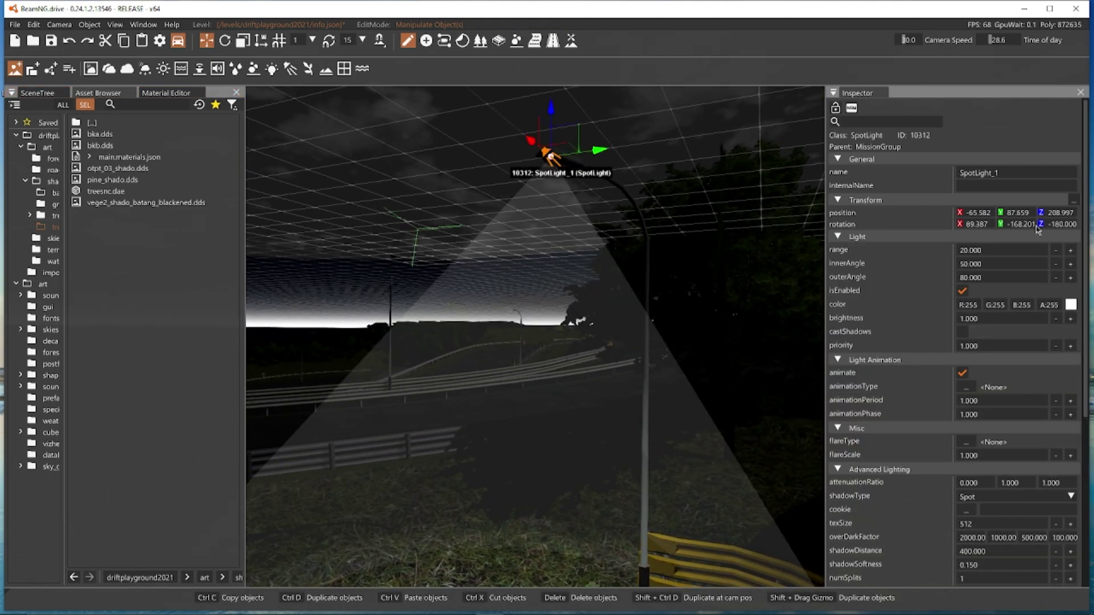
Step: Try castShadows on the spot light, inspect the pickup's shadow beneath the lamp and switch the option off again
{"action": "left_click", "coordinate": [963, 333]}
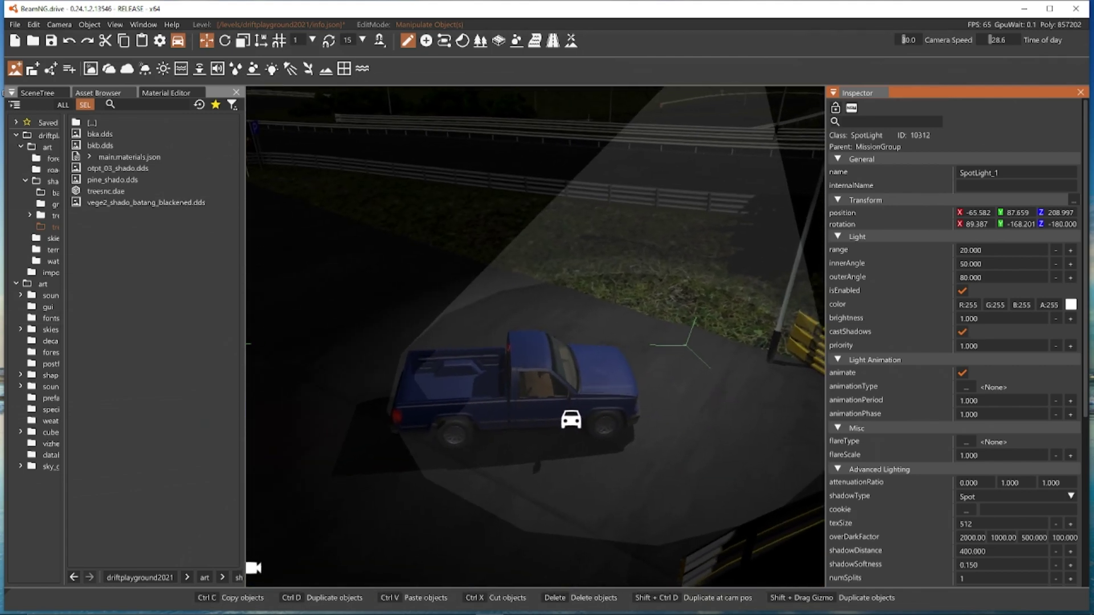
{"action": "key", "text": "a"}
{"action": "right_click_drag", "start_coordinate": [683, 364], "coordinate": [698, 382]}
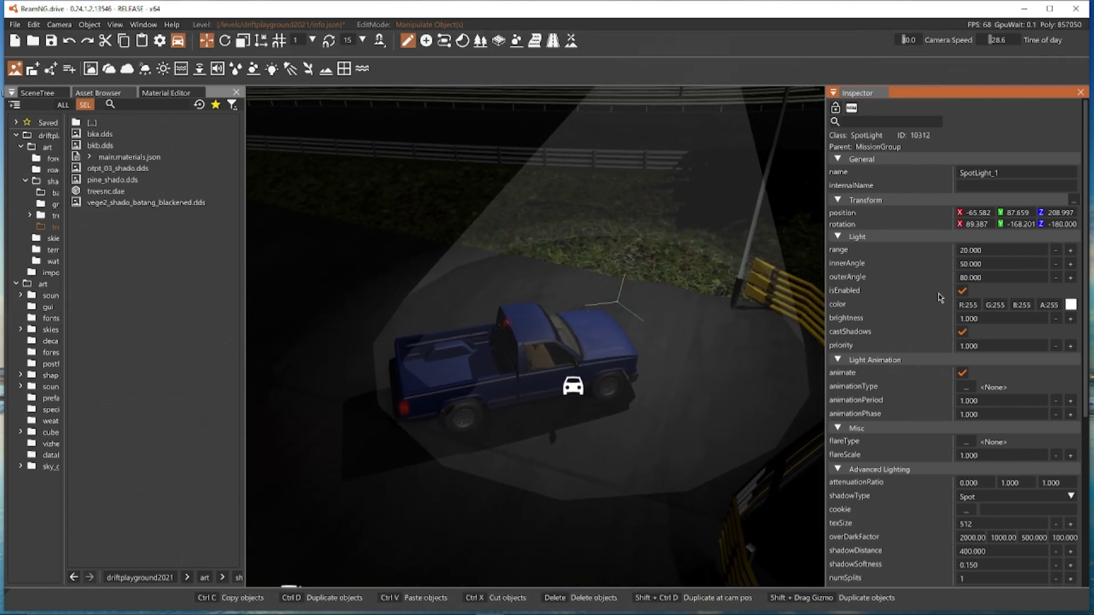
{"action": "left_click", "coordinate": [963, 332]}
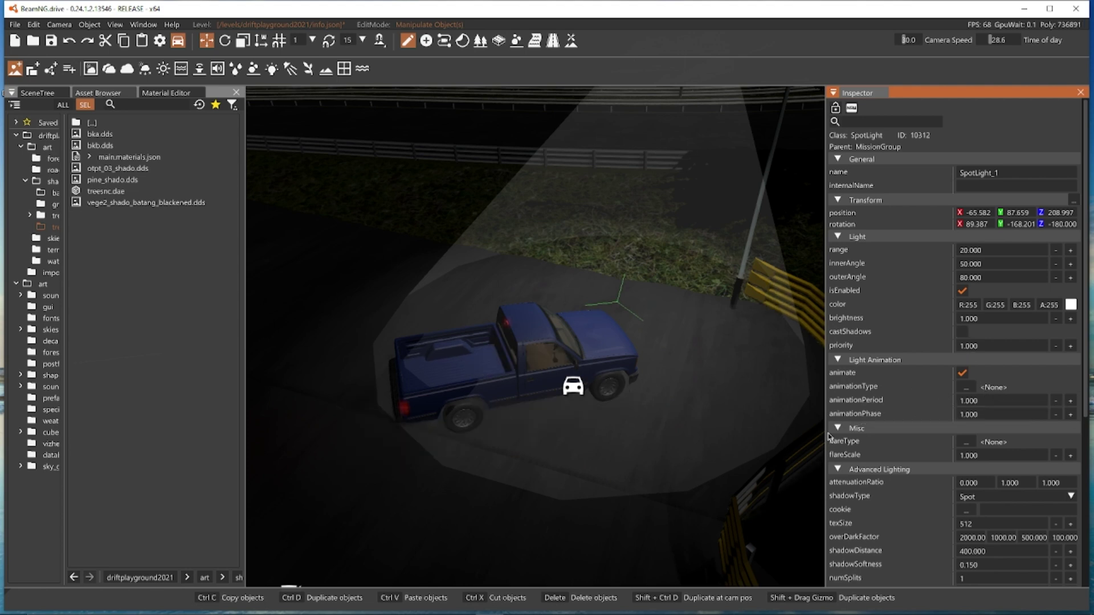
Step: Try BNG_LightFlare_1 and SunFlareExample as the spot light's flareType and view each at the street lamp's head
{"action": "left_click", "coordinate": [976, 444]}
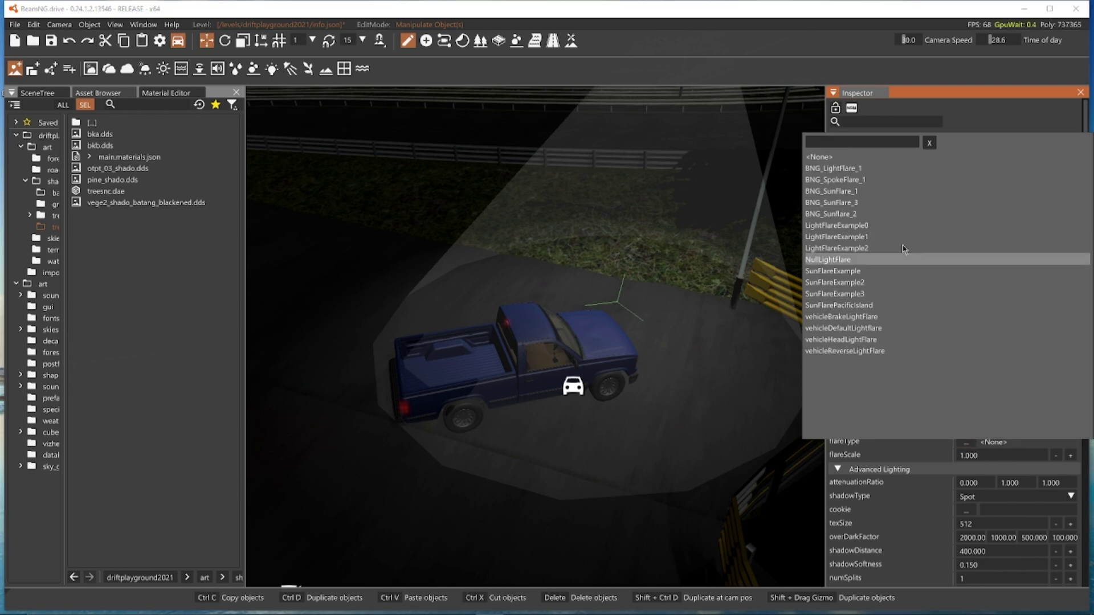
{"action": "left_click", "coordinate": [846, 172]}
{"action": "right_click_drag", "start_coordinate": [740, 228], "coordinate": [683, 228]}
{"action": "left_click", "coordinate": [598, 252]}
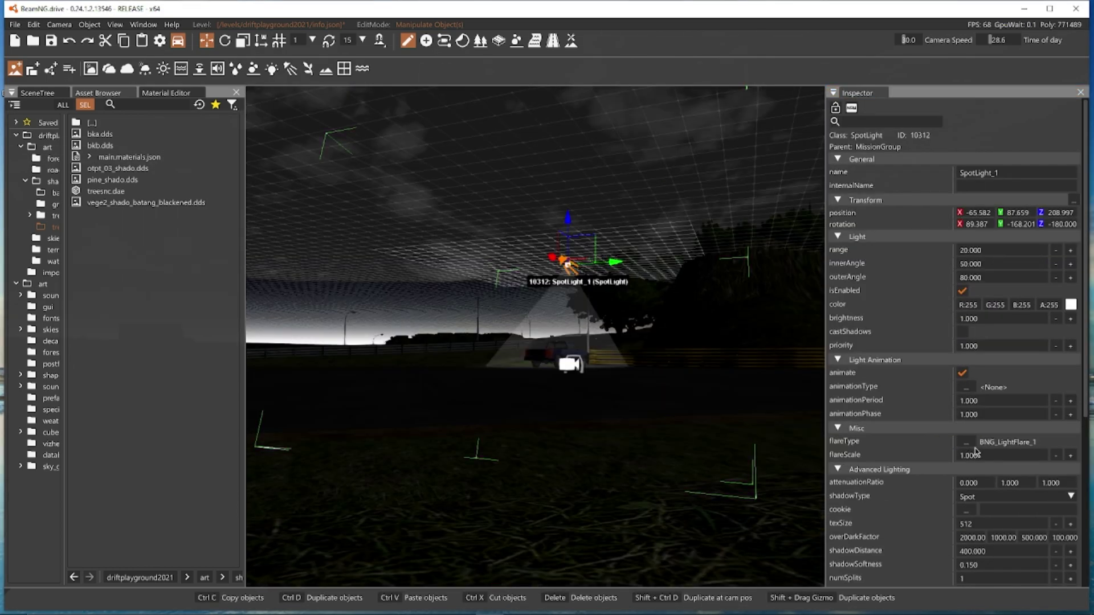
{"action": "left_click", "coordinate": [967, 443]}
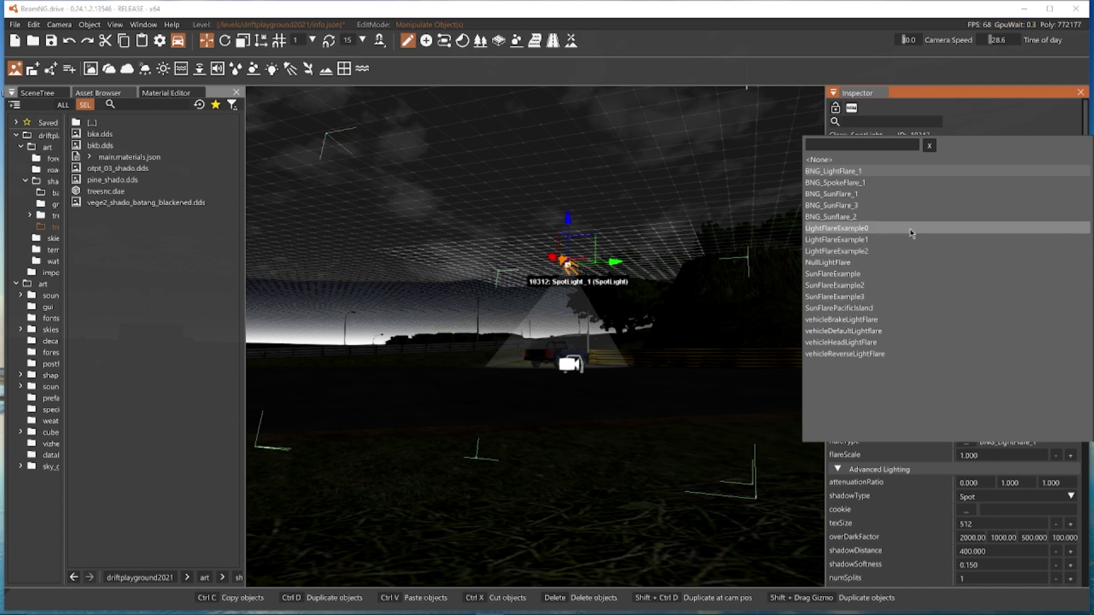
{"action": "left_click", "coordinate": [884, 275]}
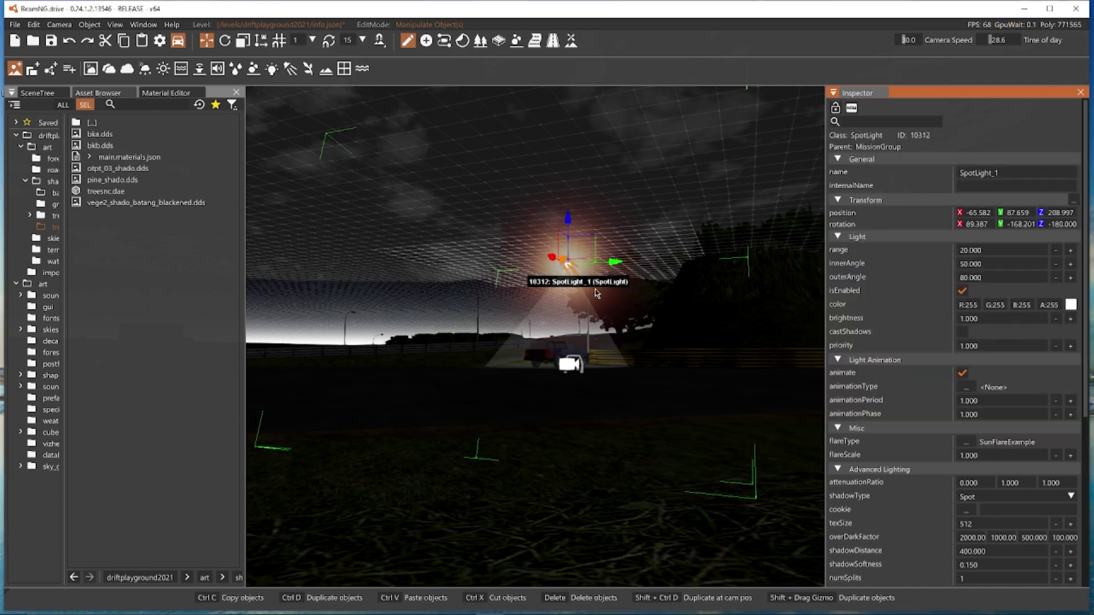
Step: Set the spot light's flareType to vehicleBrakeLightFlare
{"action": "left_click", "coordinate": [965, 444]}
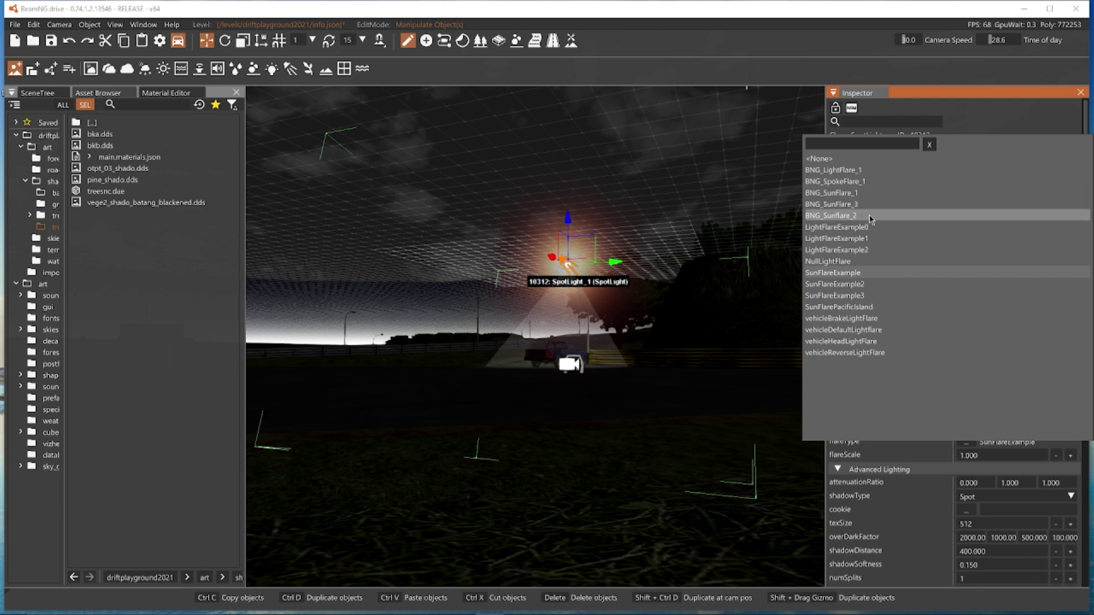
{"action": "left_click", "coordinate": [857, 318]}
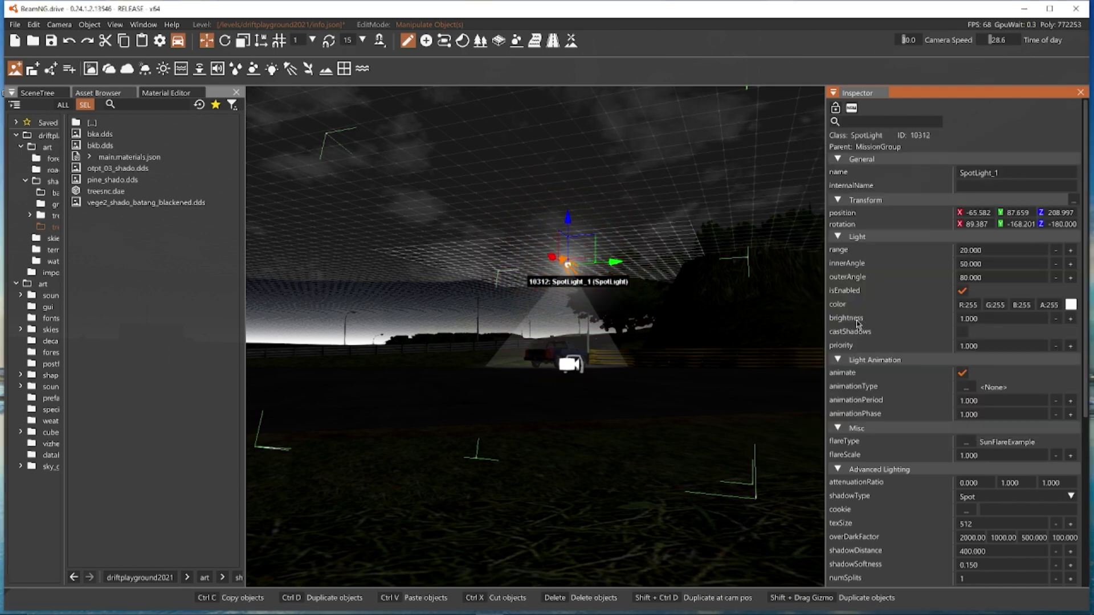
{"action": "right_click_drag", "start_coordinate": [615, 312], "coordinate": [646, 331]}
Step: Leave the editor and inspect the street lamp's light and flare in the dark from a free camera around the track
{"action": "key", "text": "F11"}
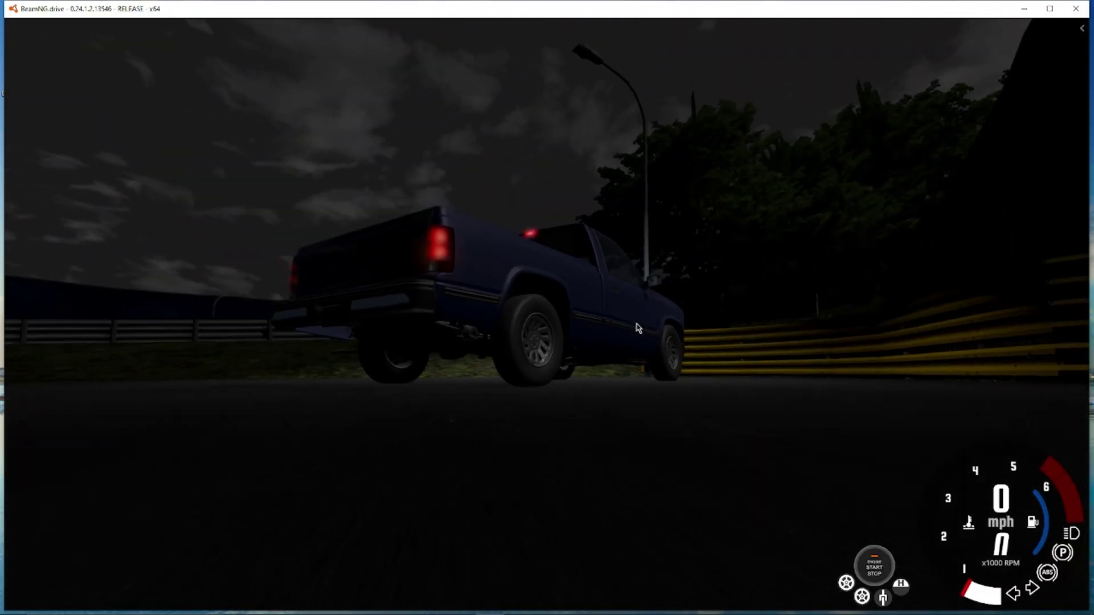
{"action": "right_click_drag", "start_coordinate": [638, 327], "coordinate": [222, 326]}
{"action": "key", "text": "shift+c"}
{"action": "key", "text": "s"}
{"action": "key", "text": "w"}
{"action": "key", "text": "w"}
{"action": "key", "text": "w"}
{"action": "left_click_drag", "start_coordinate": [223, 325], "coordinate": [165, 323]}
{"action": "right_click_drag", "start_coordinate": [165, 324], "coordinate": [17, 306]}
{"action": "key", "text": "w"}
{"action": "key", "text": "w"}
{"action": "key", "text": "shift+c"}
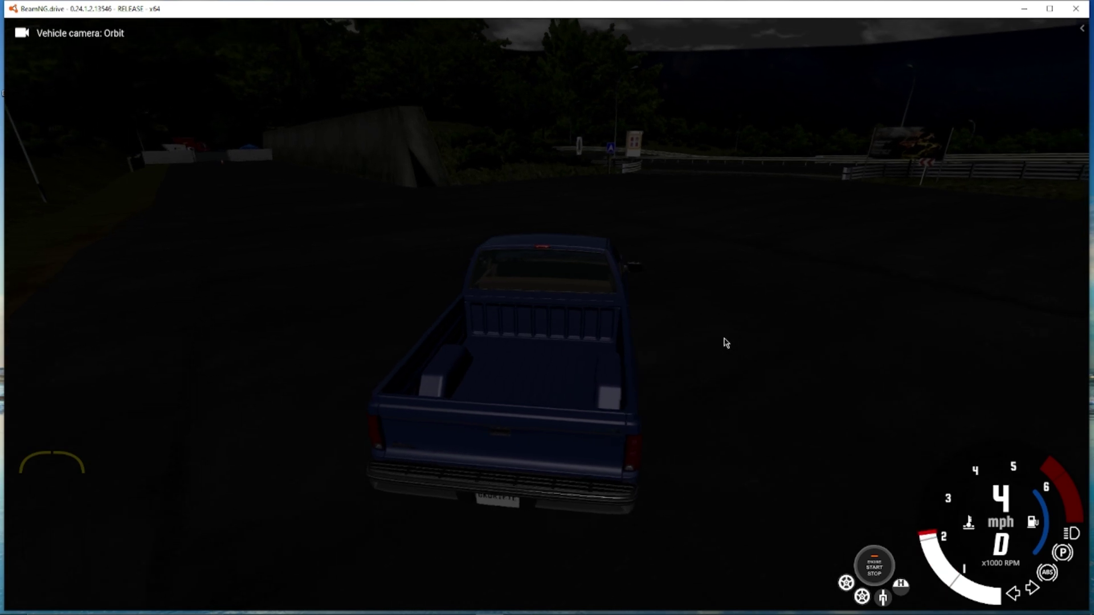
Step: Drive the pickup from the paved lot onto the track and into the centre guardrail to test its collision
{"action": "key", "text": "w"}
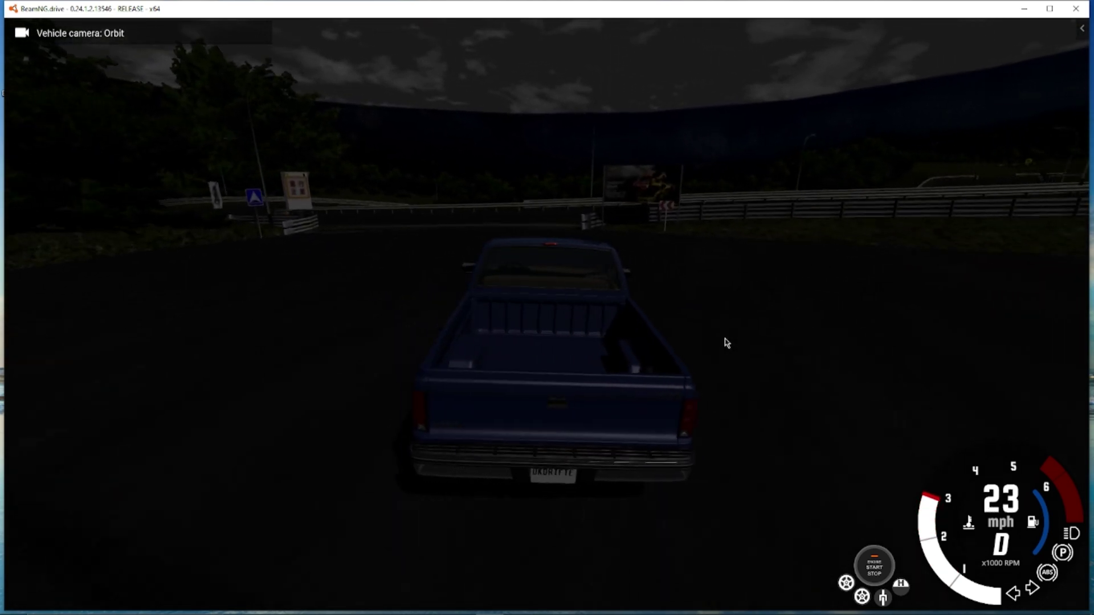
{"action": "key", "text": "a"}
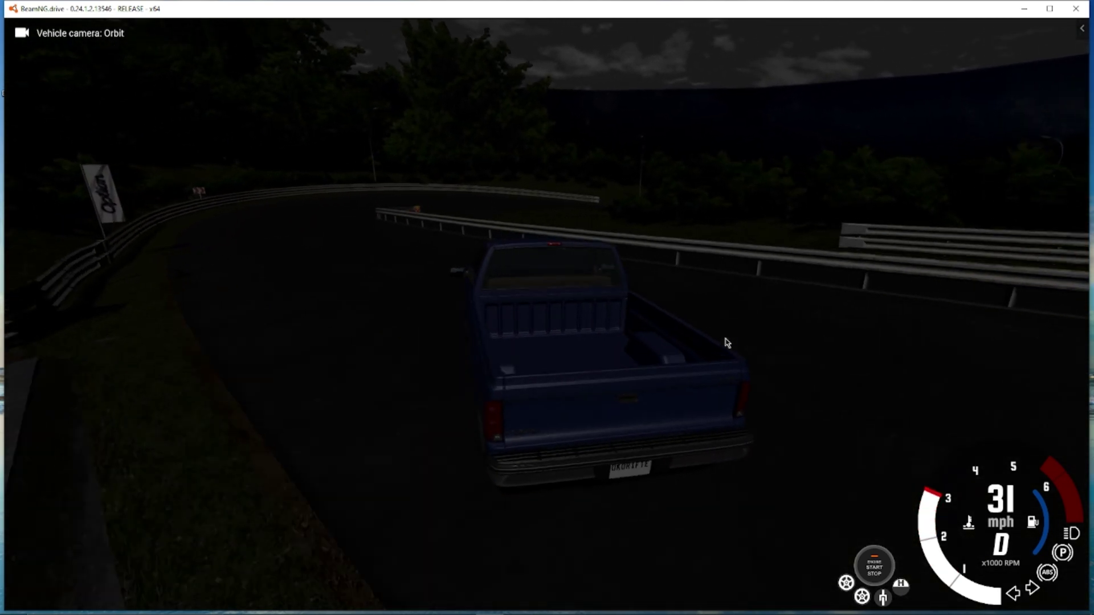
{"action": "key", "text": "d"}
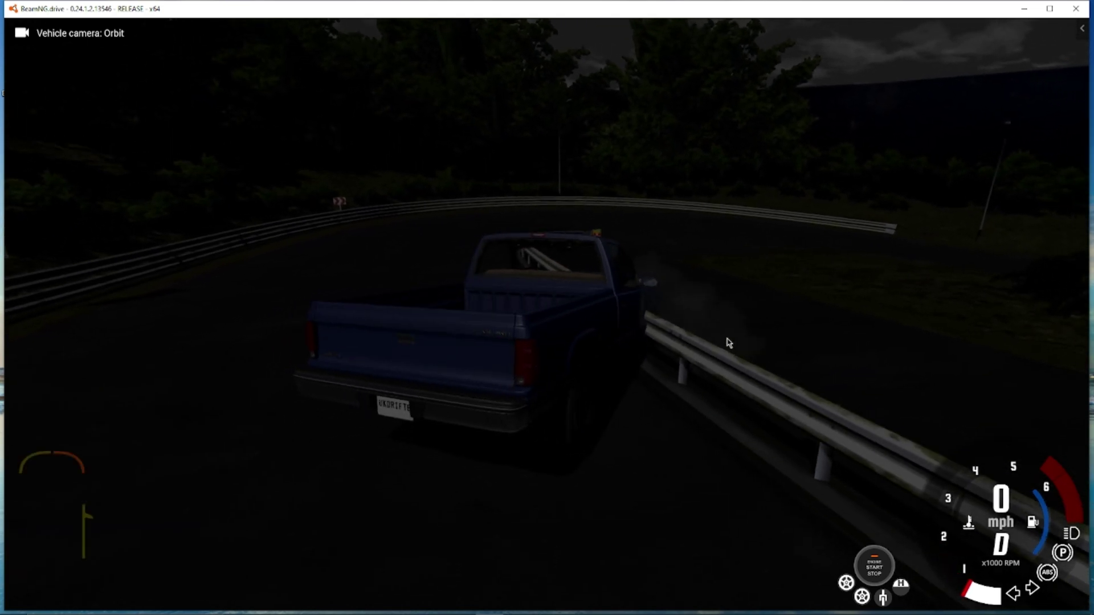
{"action": "key", "text": "s"}
Step: Examine the pickup and the centre guardrail from a free camera
{"action": "right_click_drag", "start_coordinate": [634, 302], "coordinate": [706, 347]}
{"action": "key", "text": "shift+c"}
{"action": "key", "text": "s"}
{"action": "key", "text": "w"}
{"action": "right_click_drag", "start_coordinate": [547, 308], "coordinate": [257, 302]}
{"action": "key", "text": "s"}
{"action": "key", "text": "s"}
{"action": "left_click_drag", "start_coordinate": [547, 308], "coordinate": [273, 280]}
Step: Reopen the world editor and create a three-node mesh road, 0.6 wide and 2 deep, along the centre guardrail
{"action": "key", "text": "F11"}
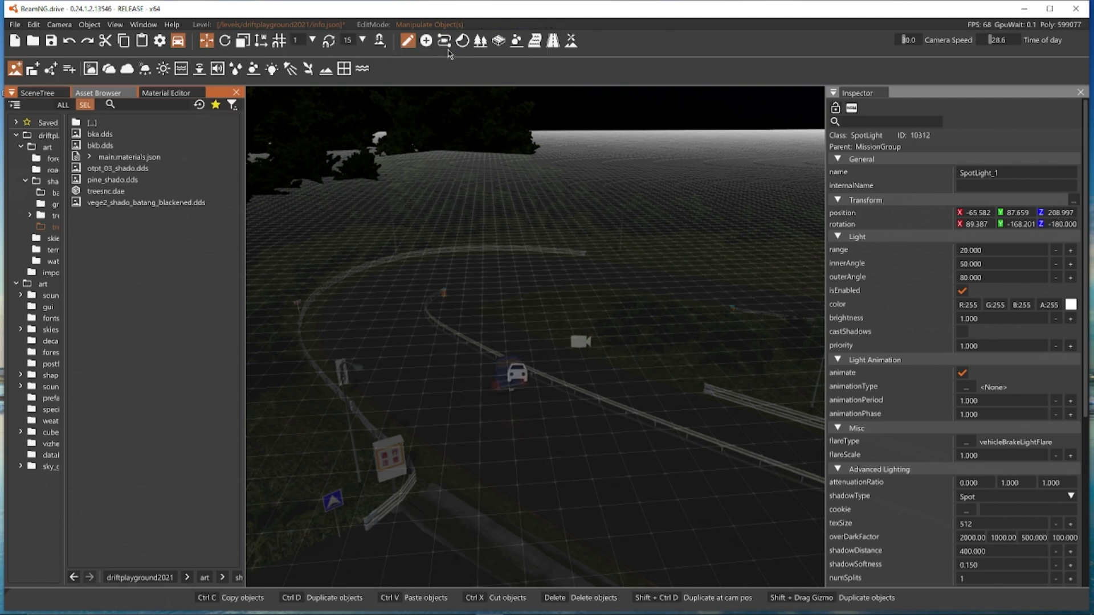
{"action": "left_click", "coordinate": [498, 41]}
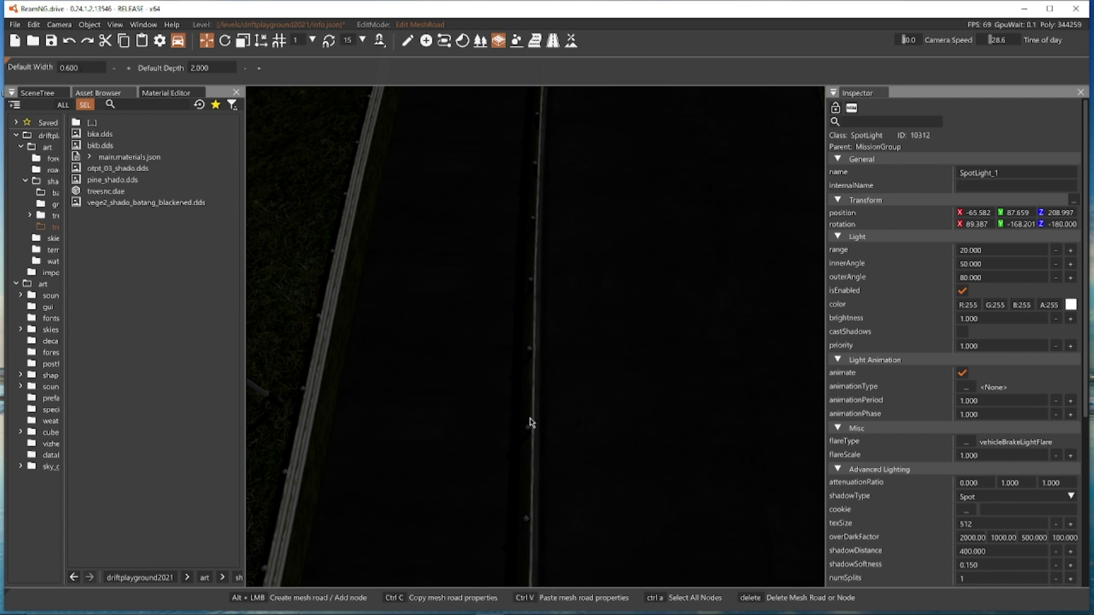
{"action": "left_click", "coordinate": [533, 423], "text": "alt"}
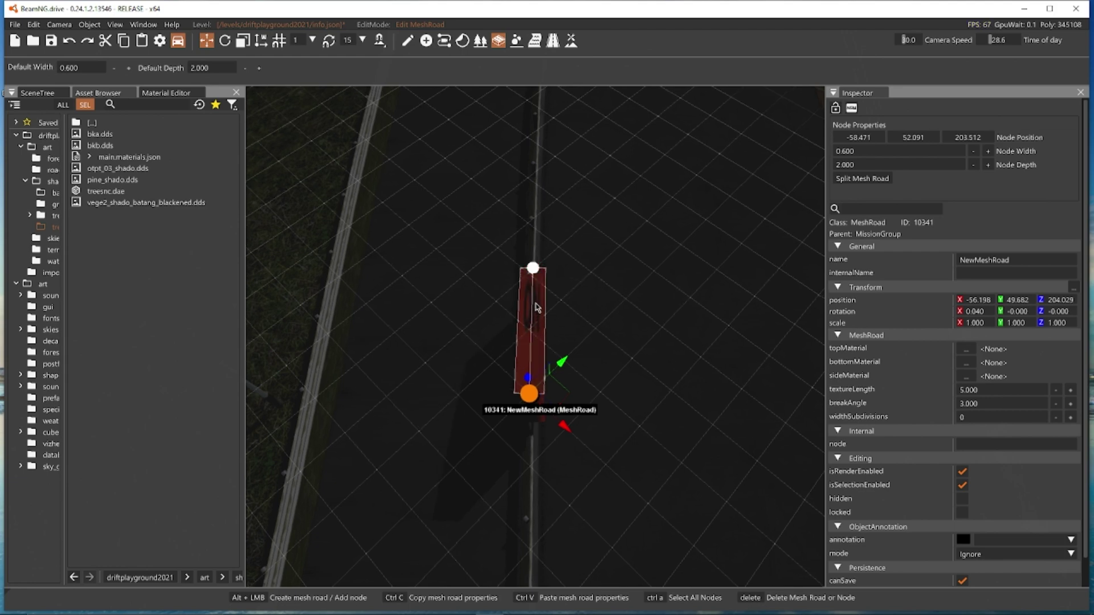
{"action": "key", "text": "w"}
{"action": "right_click_drag", "start_coordinate": [533, 423], "coordinate": [554, 286]}
{"action": "left_click", "coordinate": [545, 391], "text": "alt"}
{"action": "key", "text": "w"}
{"action": "key", "text": "w"}
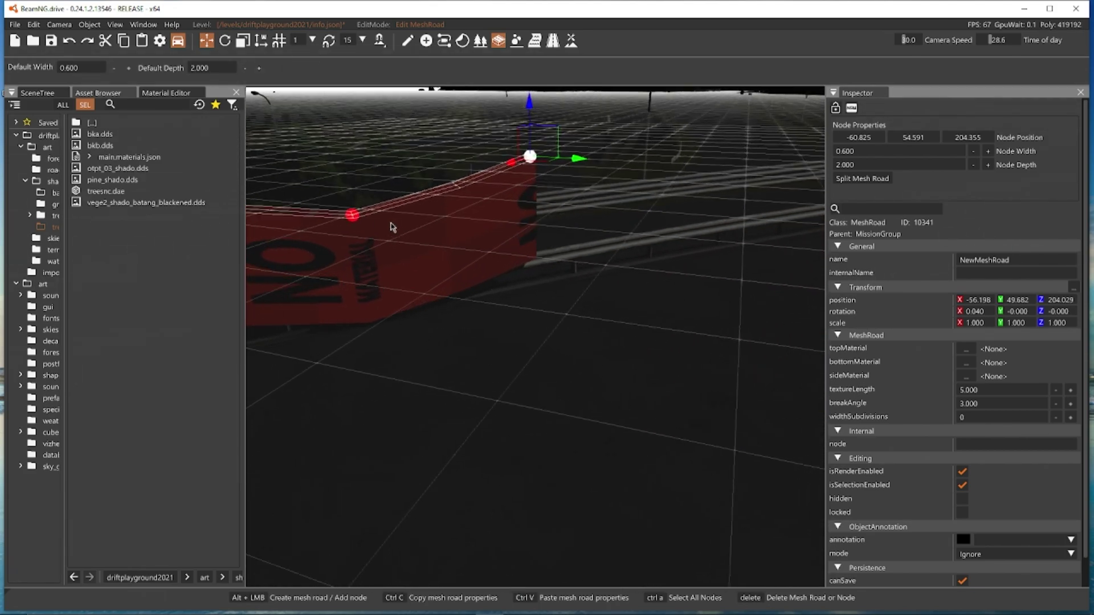
Step: Adjust the mesh road's middle node vertically to a Z position of 203.449 so it lines up with the neighbouring nodes
{"action": "left_click", "coordinate": [351, 215]}
{"action": "left_click_drag", "start_coordinate": [354, 168], "coordinate": [339, 123]}
{"action": "key", "text": "w"}
{"action": "mouse_move", "coordinate": [536, 336]}
{"action": "right_mouse_down"}
{"action": "mouse_move", "coordinate": [562, 371]}
{"action": "mouse_move", "coordinate": [484, 342]}
{"action": "mouse_move", "coordinate": [541, 348]}
{"action": "right_mouse_up"}
{"action": "key", "text": "s"}
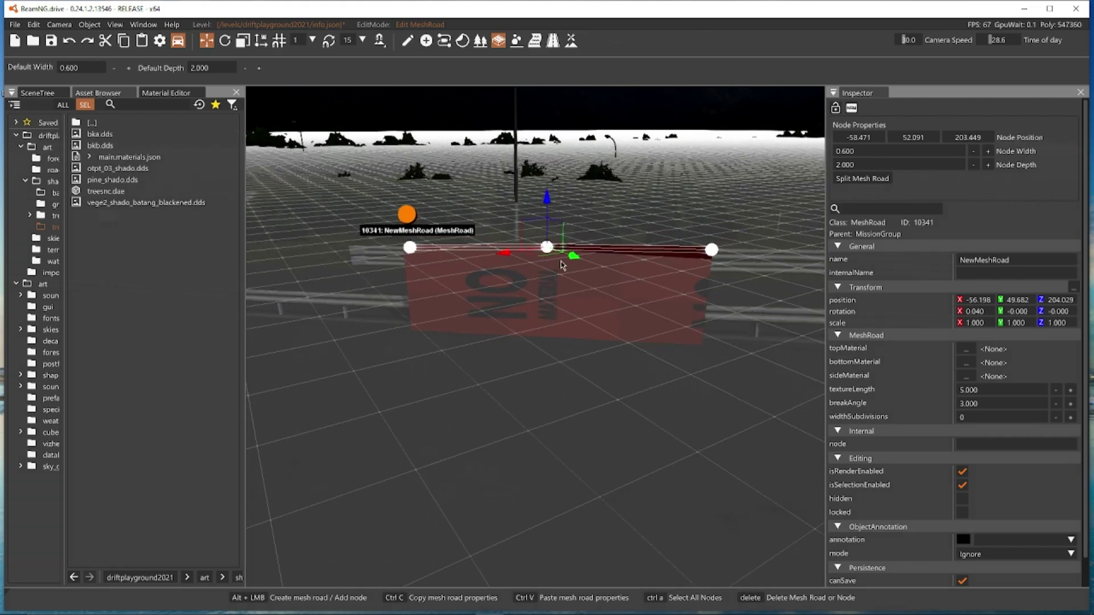
Step: Try moving the mesh road's middle node sideways across the guardrail and undo the move
{"action": "key", "text": "d"}
{"action": "right_click_drag", "start_coordinate": [535, 336], "coordinate": [544, 359]}
{"action": "key", "text": "a"}
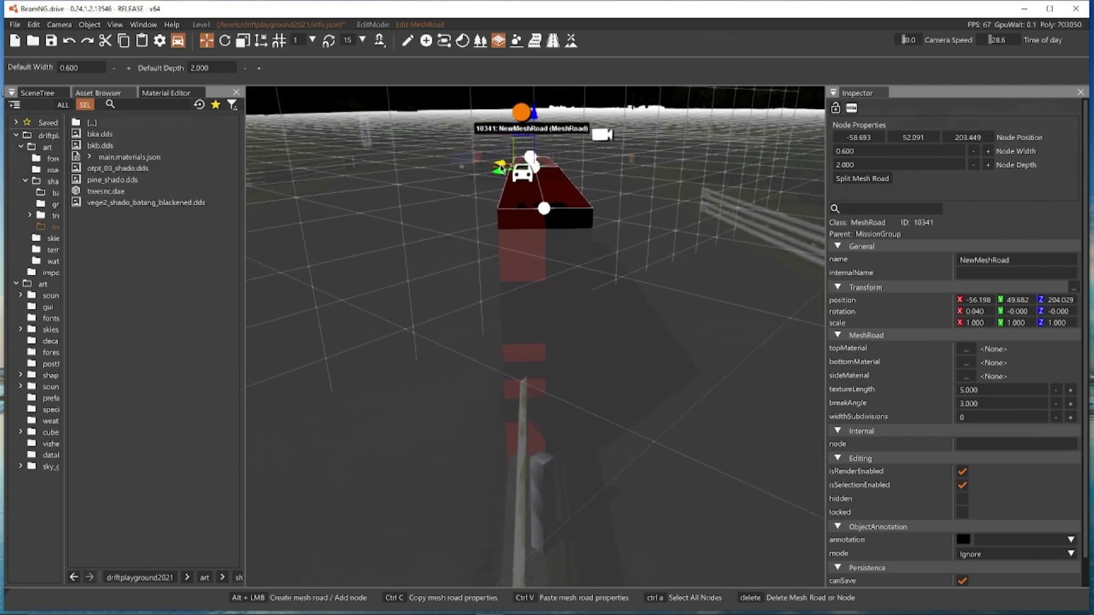
{"action": "left_click_drag", "start_coordinate": [507, 172], "coordinate": [605, 178]}
{"action": "key", "text": "ctrl+z"}
Step: Select the new mesh road in the scene tree and disable isRenderEnabled, toggling it to compare the guardrail with and without it
{"action": "right_click_drag", "start_coordinate": [605, 178], "coordinate": [815, 165]}
{"action": "key", "text": "a"}
{"action": "key", "text": "w"}
{"action": "key", "text": "s"}
{"action": "key", "text": "w"}
{"action": "right_click_drag", "start_coordinate": [547, 394], "coordinate": [462, 328]}
{"action": "key", "text": "d"}
{"action": "left_click", "coordinate": [39, 94]}
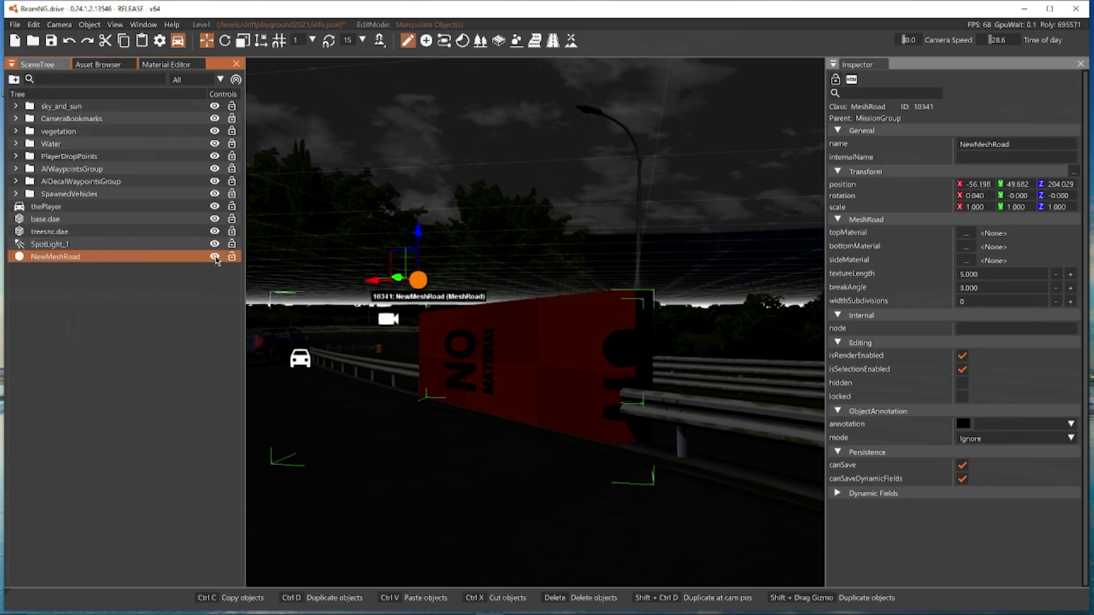
{"action": "left_click", "coordinate": [963, 357]}
{"action": "left_click", "coordinate": [967, 357]}
{"action": "left_click", "coordinate": [966, 357]}
{"action": "left_click", "coordinate": [967, 357]}
{"action": "left_click", "coordinate": [967, 357]}
{"action": "left_click", "coordinate": [967, 358]}
{"action": "left_click", "coordinate": [967, 358]}
{"action": "left_click", "coordinate": [966, 357]}
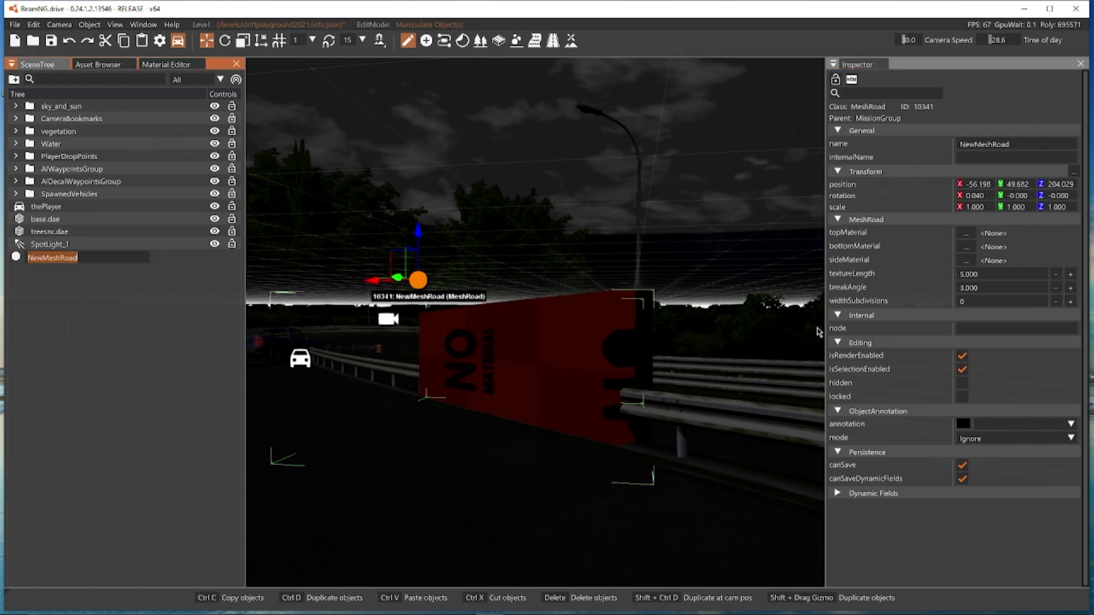
{"action": "left_click", "coordinate": [963, 355]}
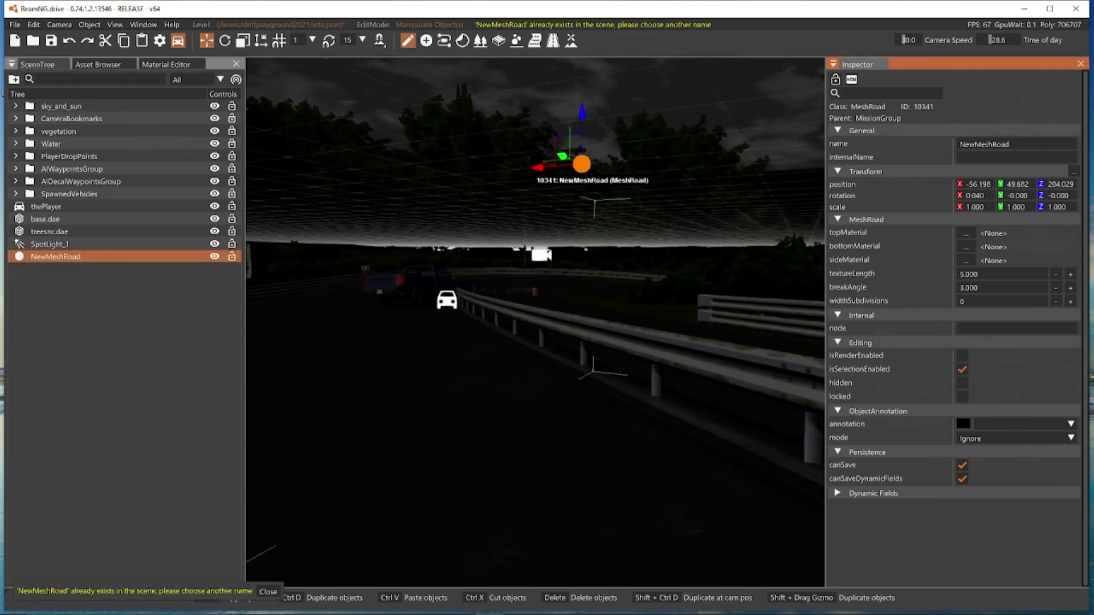
Step: Leave the editor and drive the pickup into the guardrail at the hidden mesh road to test its collision
{"action": "mouse_move", "coordinate": [608, 348]}
{"action": "right_mouse_down"}
{"action": "mouse_move", "coordinate": [644, 360]}
{"action": "mouse_move", "coordinate": [607, 348]}
{"action": "right_mouse_up"}
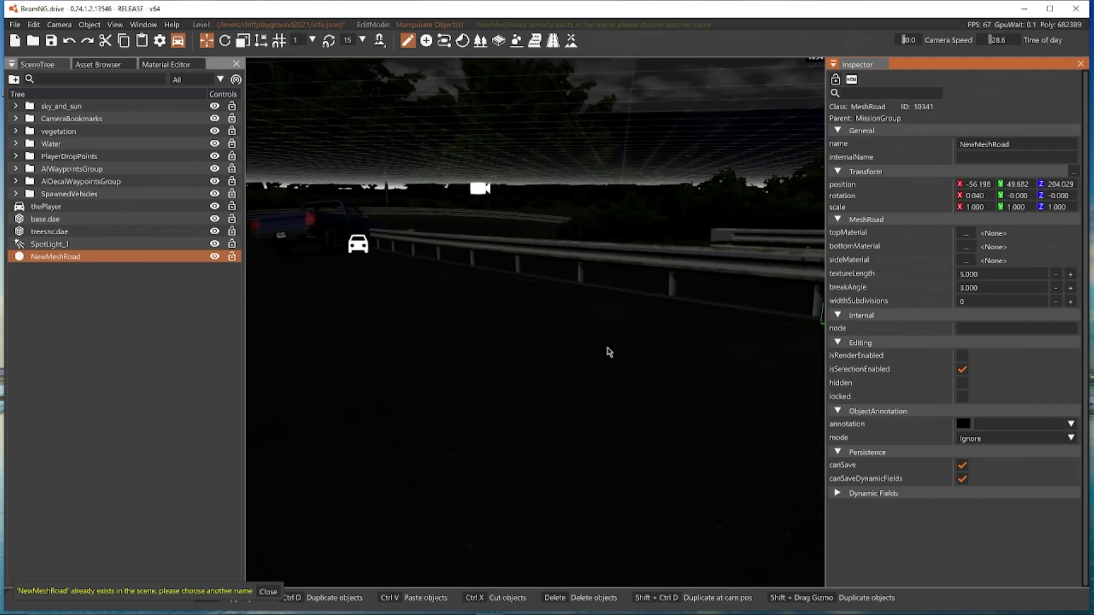
{"action": "key", "text": "F11"}
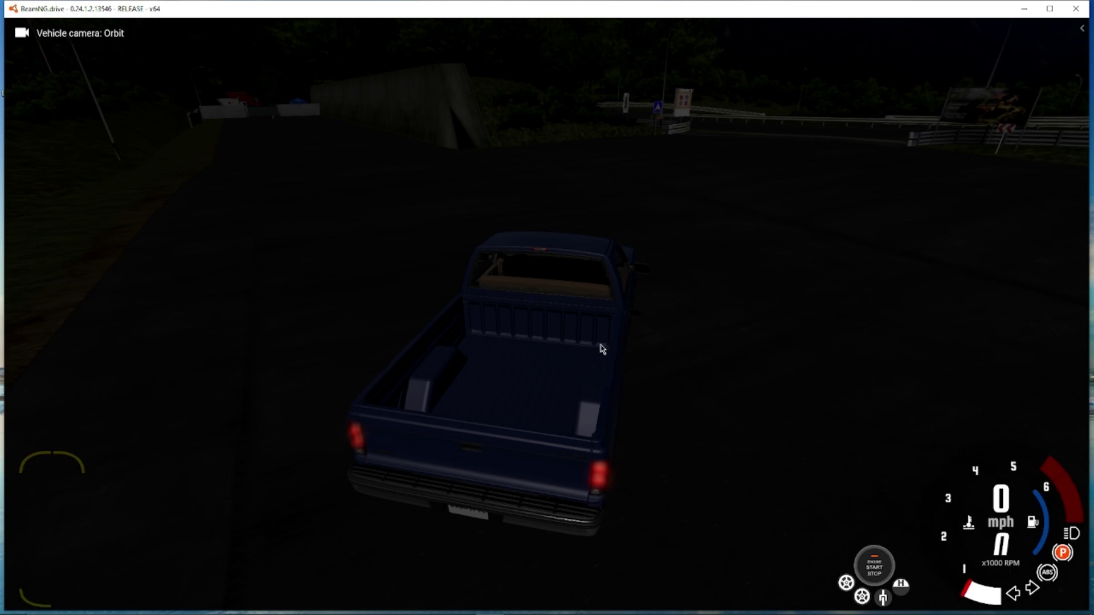
{"action": "right_click_drag", "start_coordinate": [600, 345], "coordinate": [603, 359]}
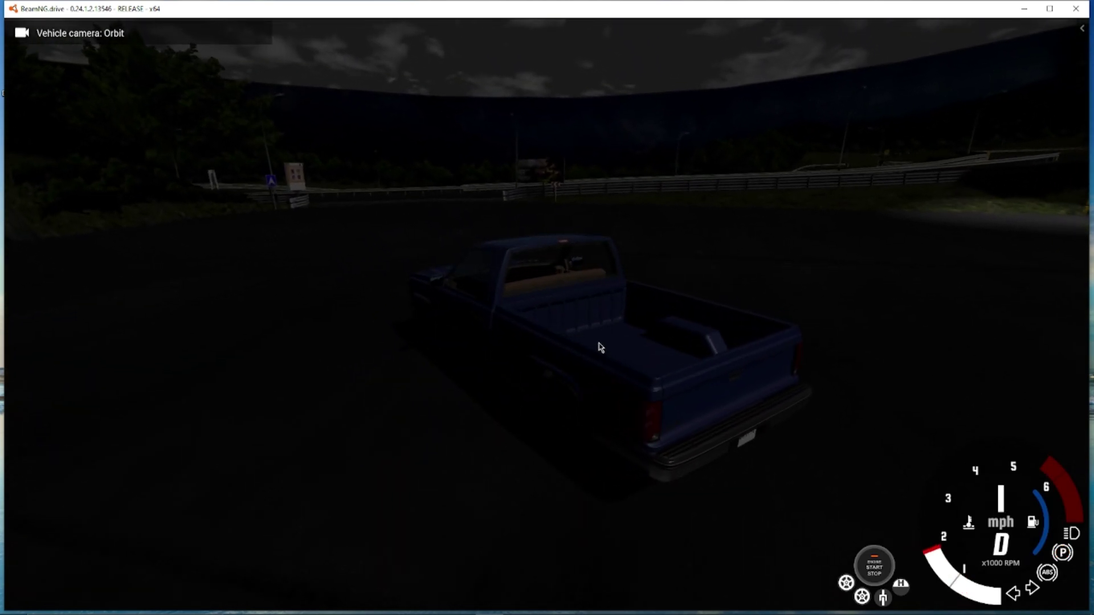
{"action": "key", "text": "F11"}
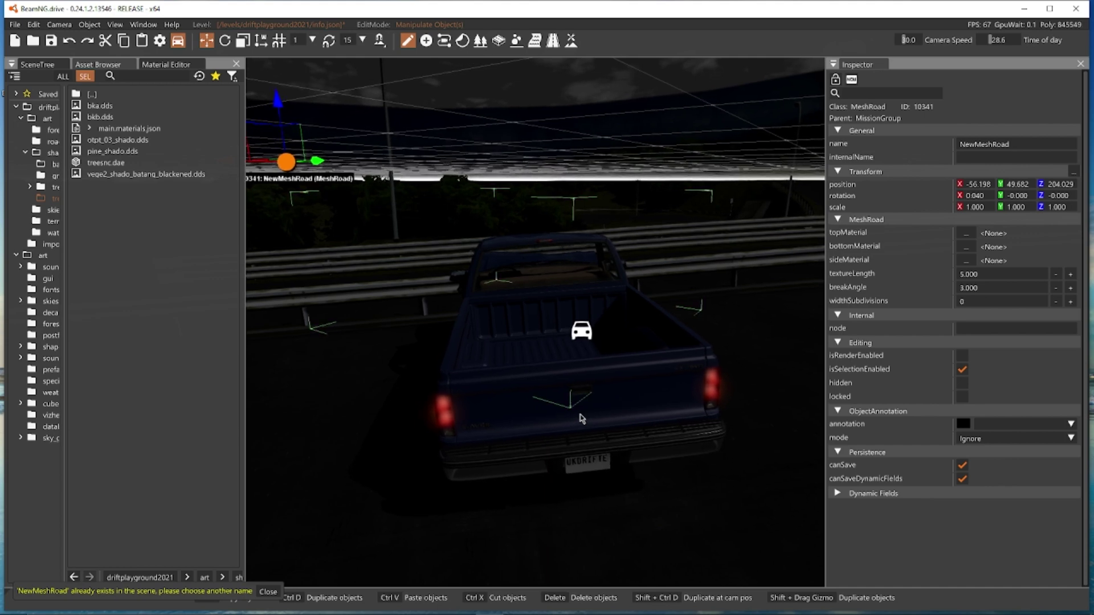
{"action": "key", "text": "F11"}
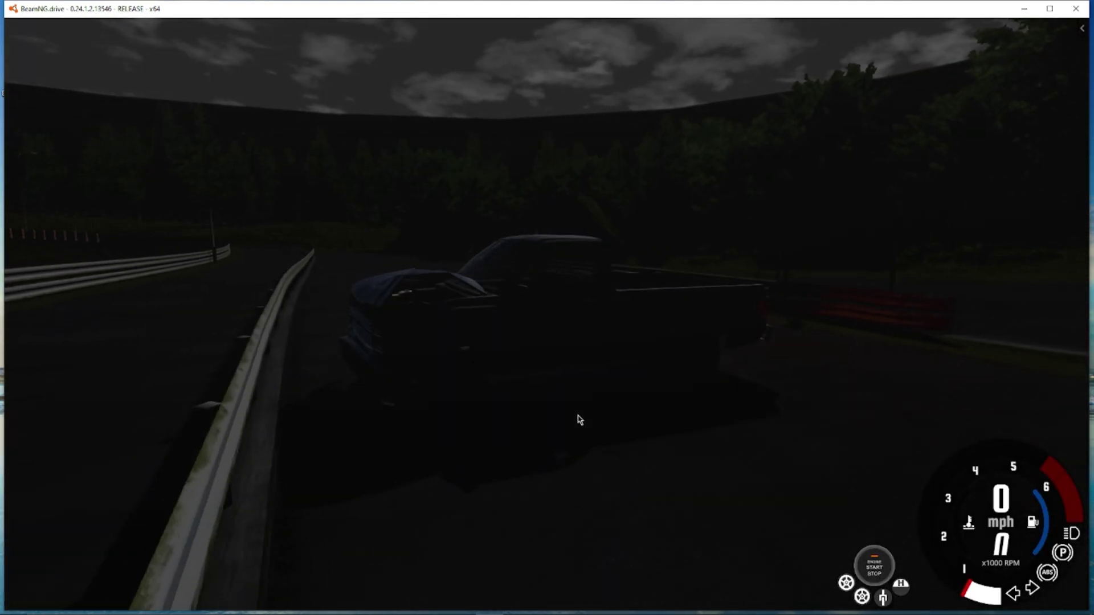
{"action": "key", "text": "Up"}
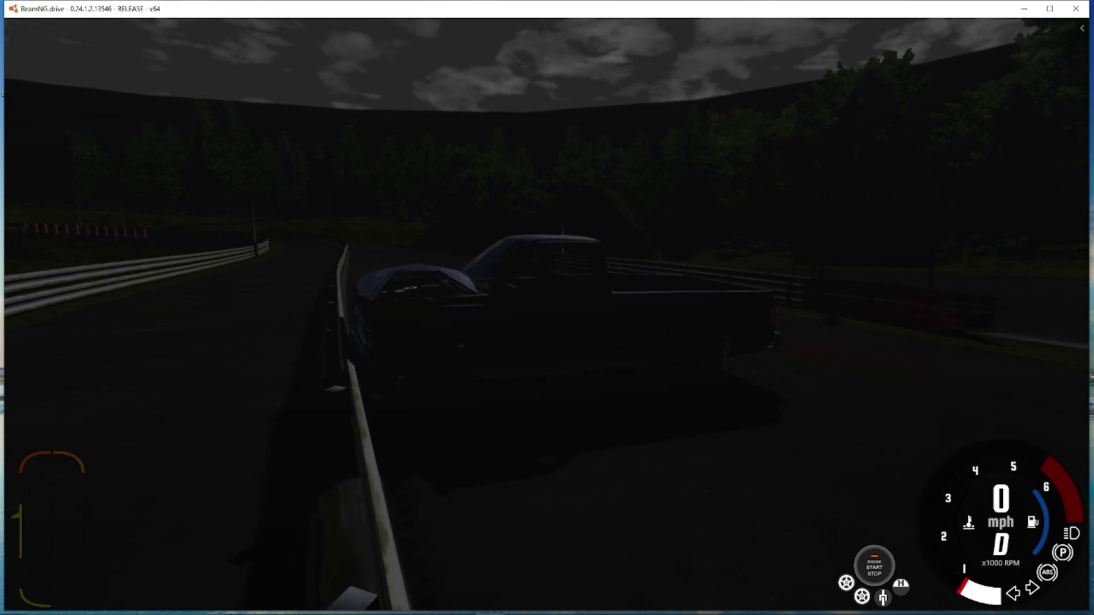
Step: Reverse the pickup off the centre guardrail, ram the barrier beneath the billboard and inspect the impact
{"action": "key", "text": "Down"}
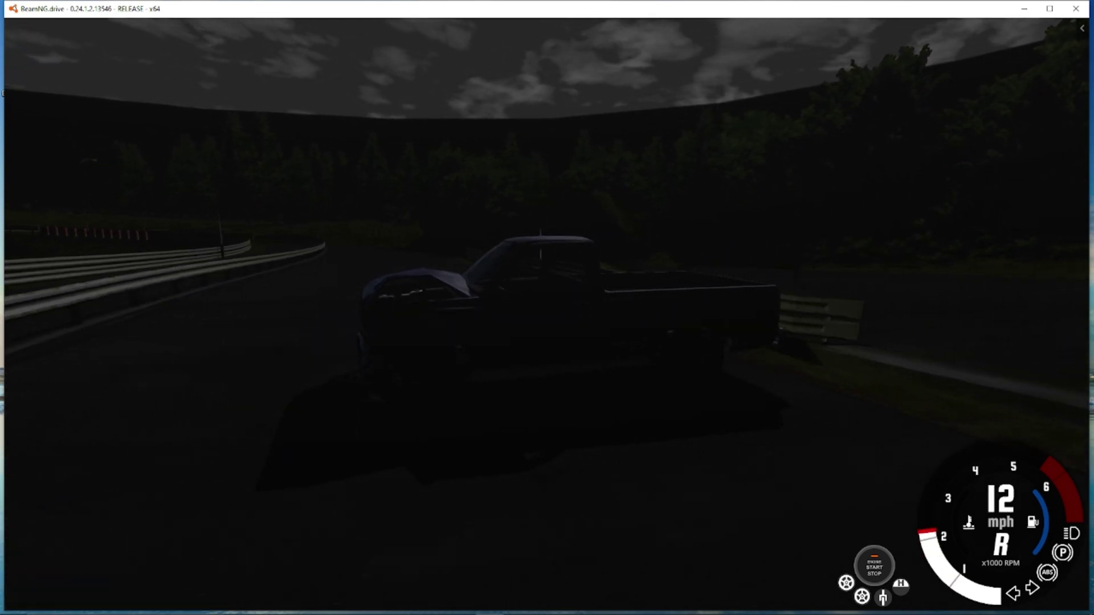
{"action": "key", "text": "Up"}
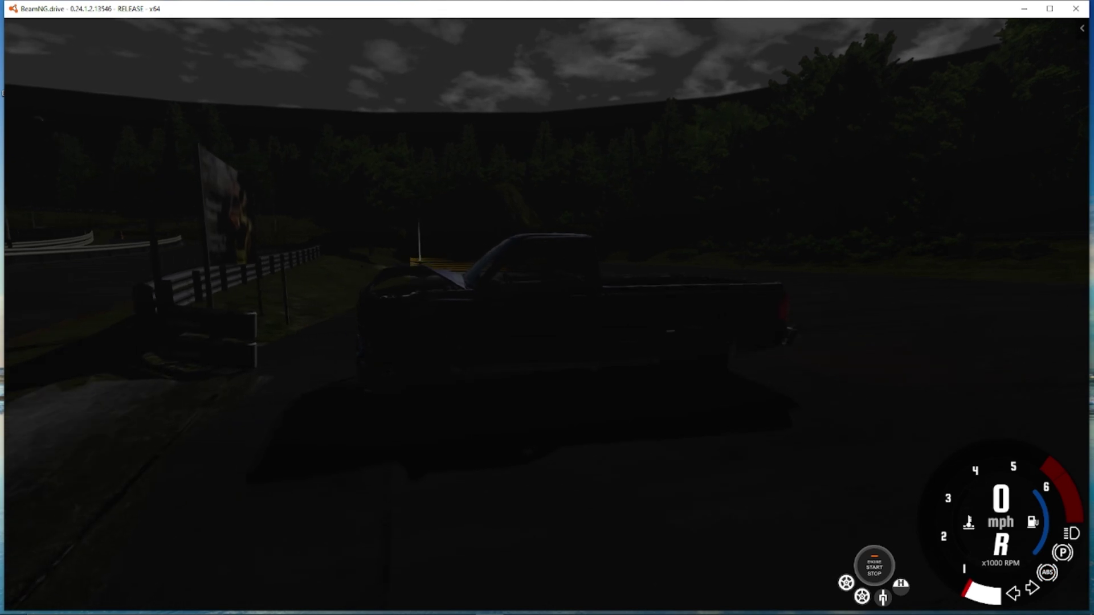
{"action": "key", "text": "Up"}
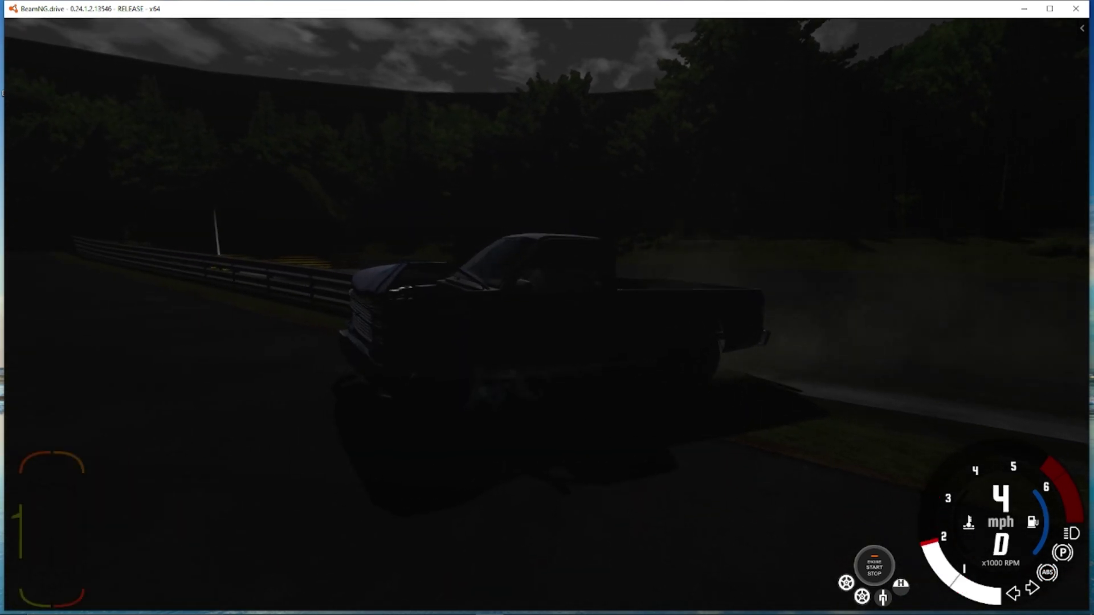
{"action": "key", "text": "KP_6"}
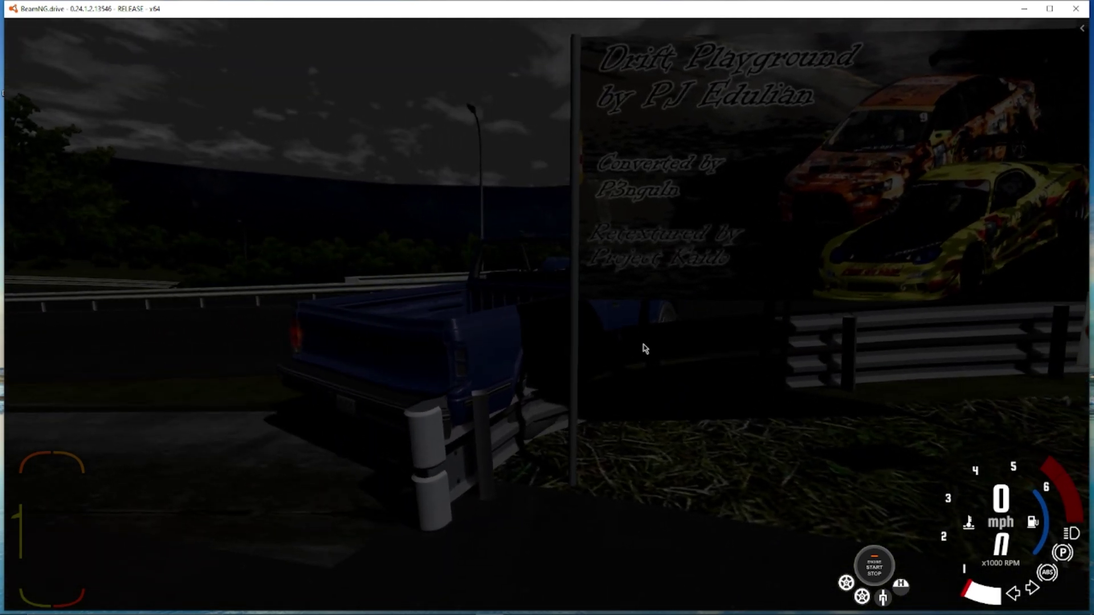
Step: Change the time of day to daylight and fly the free camera over the whole track to review it
{"action": "key", "text": "F11"}
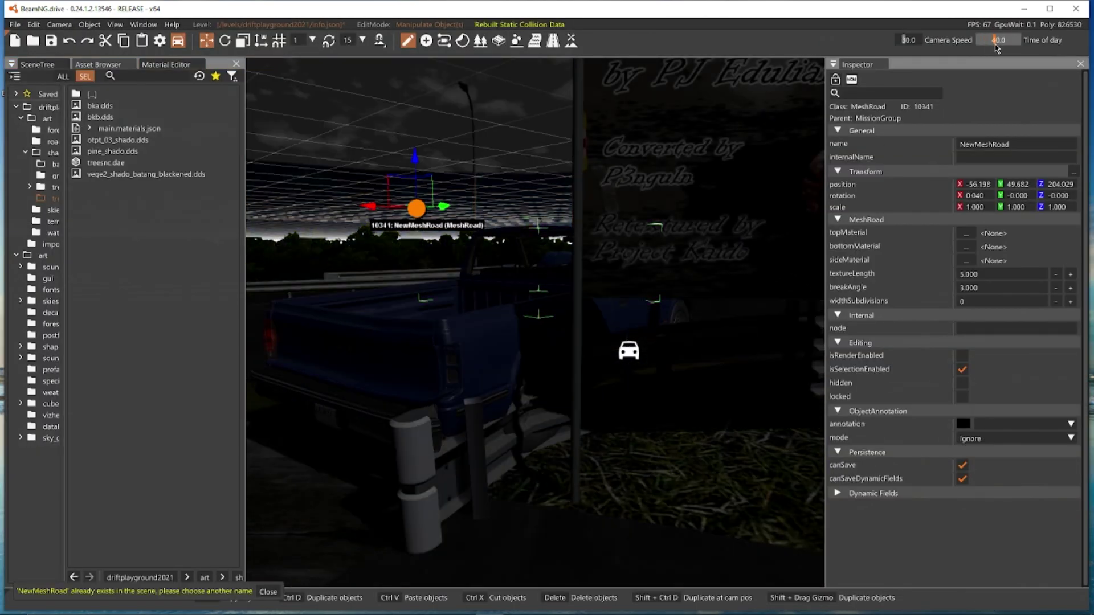
{"action": "key", "text": "F11"}
{"action": "key", "text": "s"}
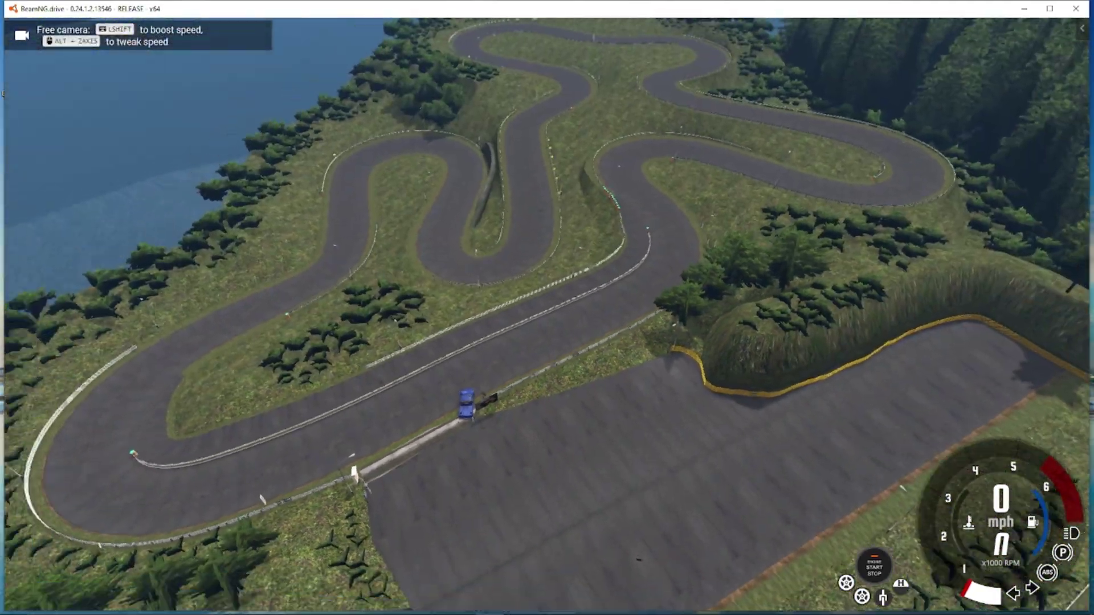
{"action": "key", "text": "d"}
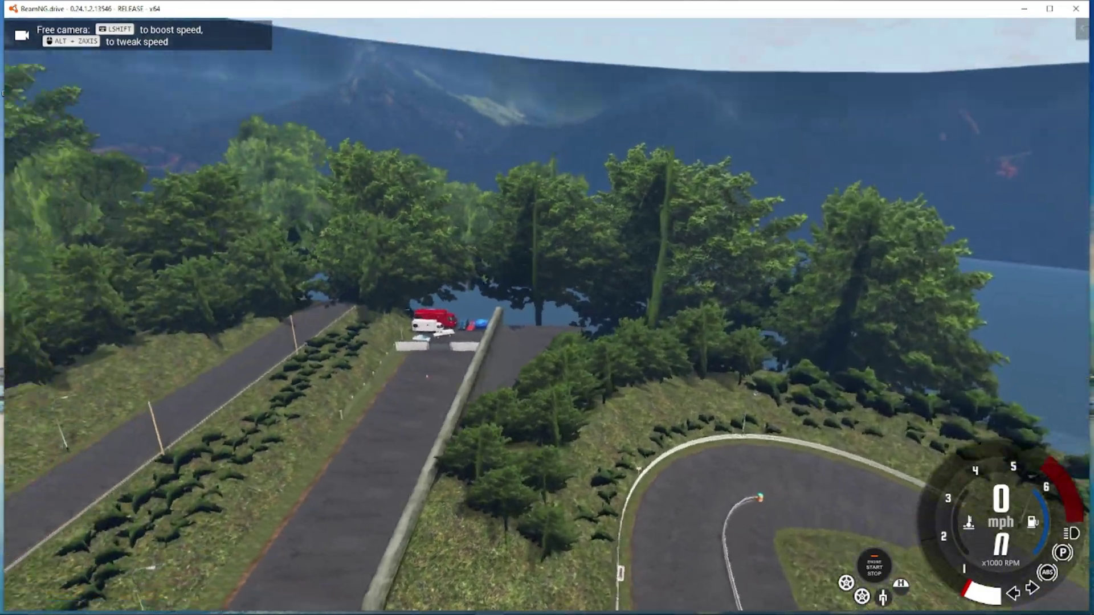
{"action": "key", "text": "w"}
{"action": "key", "text": "w"}
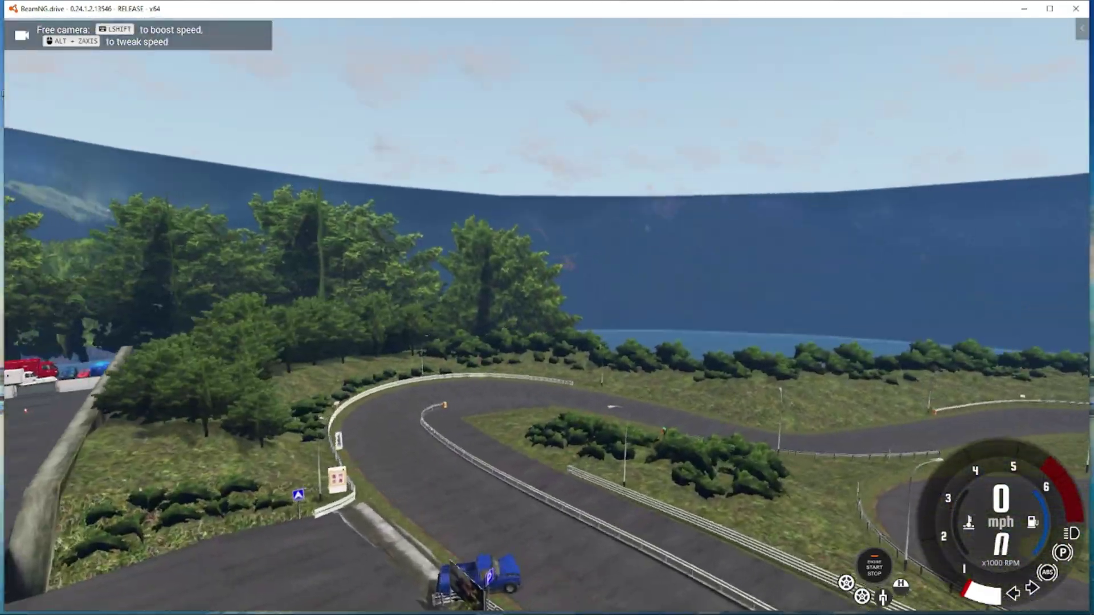
{"action": "key", "text": "d"}
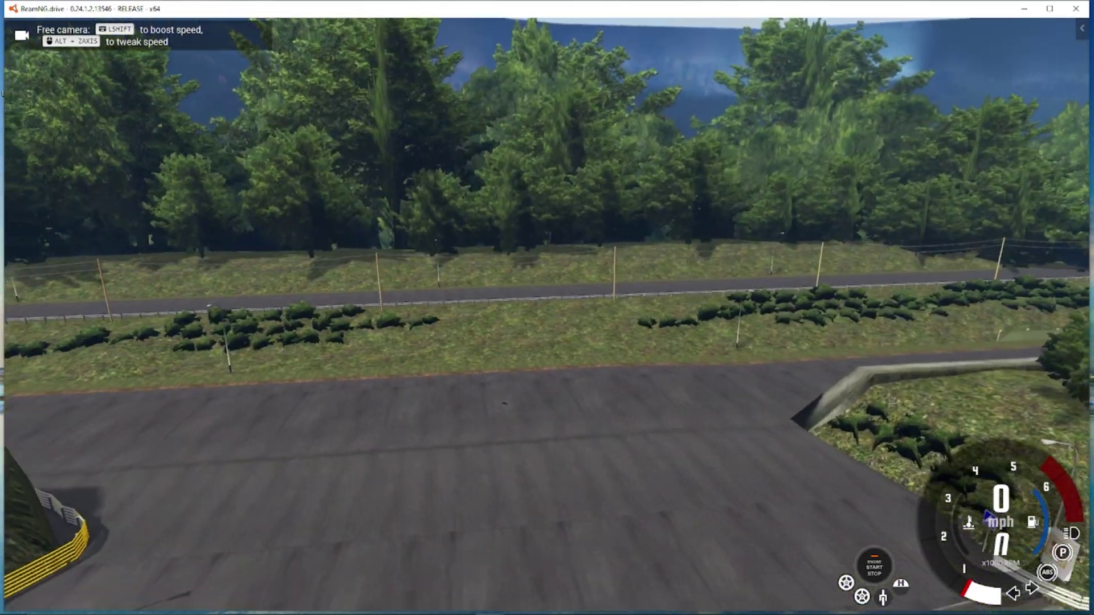
Step: Fly the free camera along the power-line road and back above the hairpins to survey the guardrails and street lamps
{"action": "key", "text": "w"}
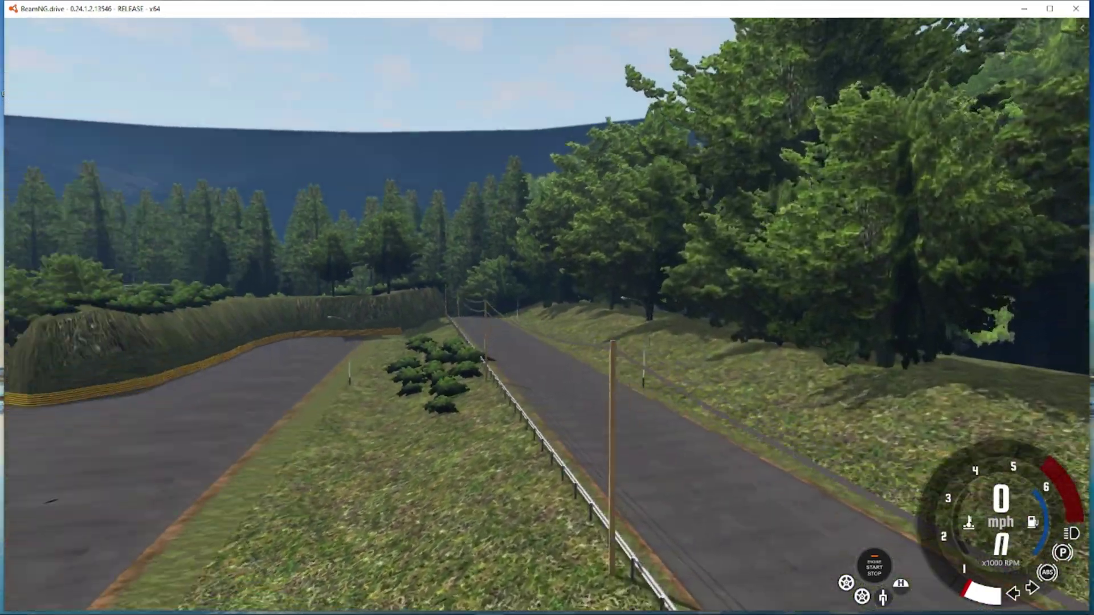
{"action": "key", "text": "w"}
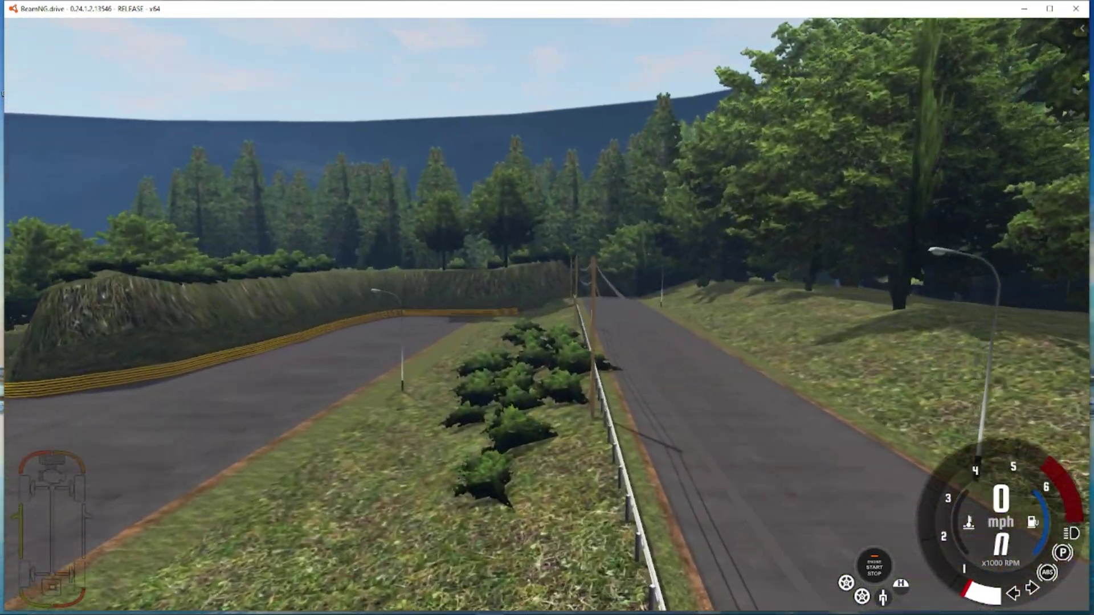
{"action": "key", "text": "s"}
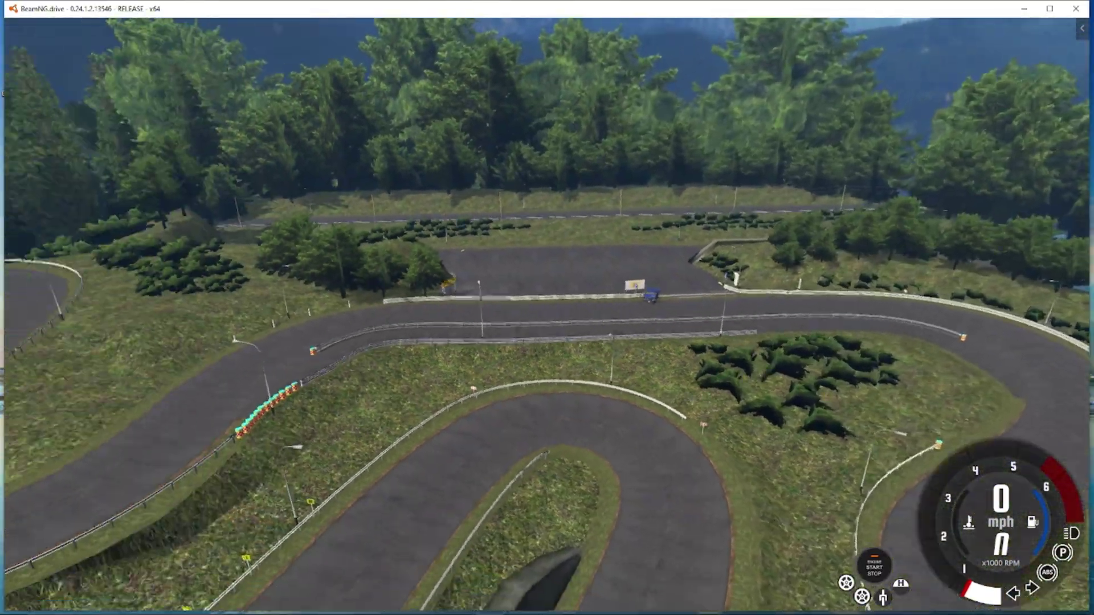
{"action": "key", "text": "s"}
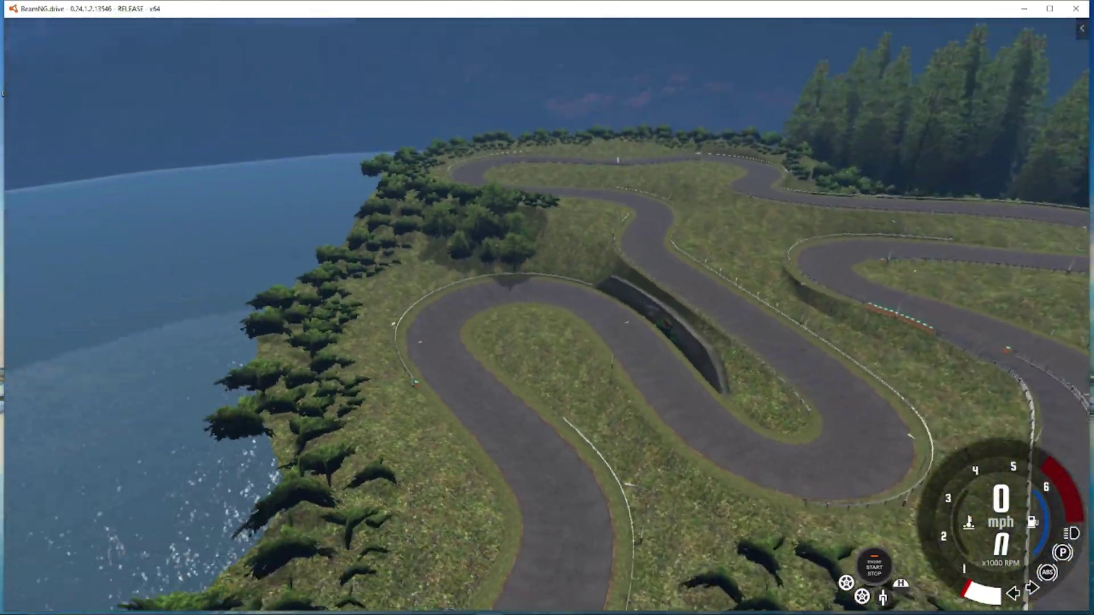
{"action": "key", "text": "s"}
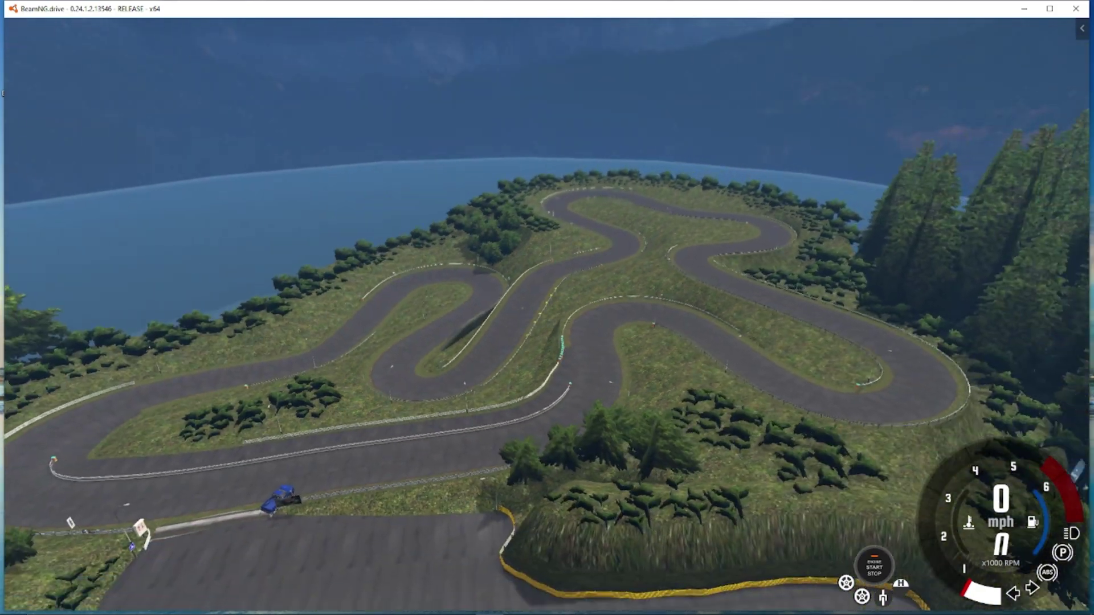
{"action": "key", "text": "s"}
{"action": "key", "text": "s"}
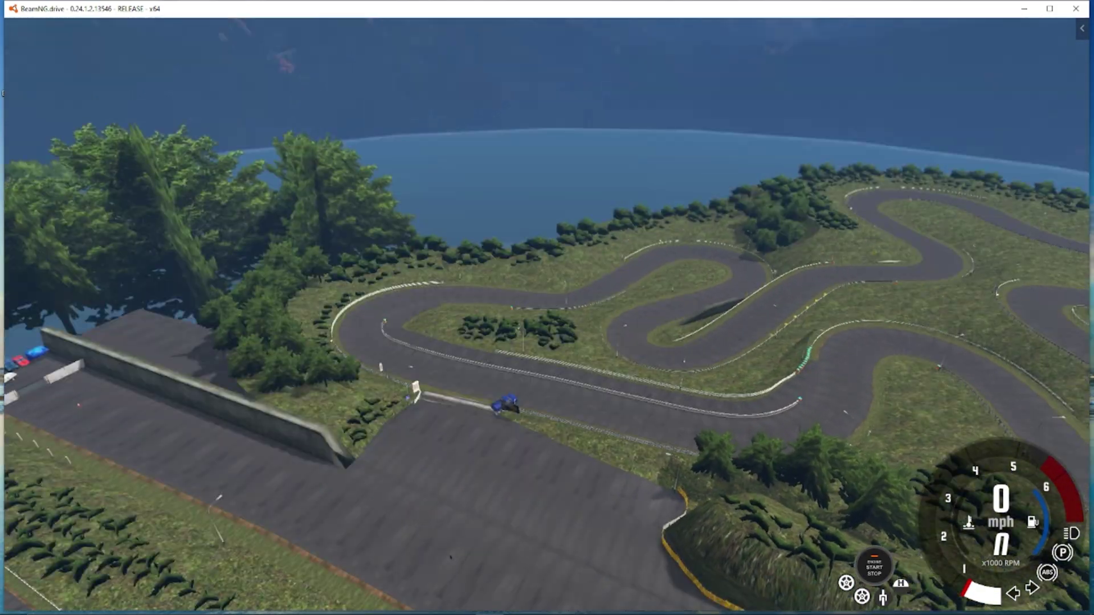
Step: Inspect the parked cars beside the concrete wall and the lakeside bend with the free camera
{"action": "key", "text": "d"}
{"action": "key", "text": "w"}
{"action": "key", "text": "d"}
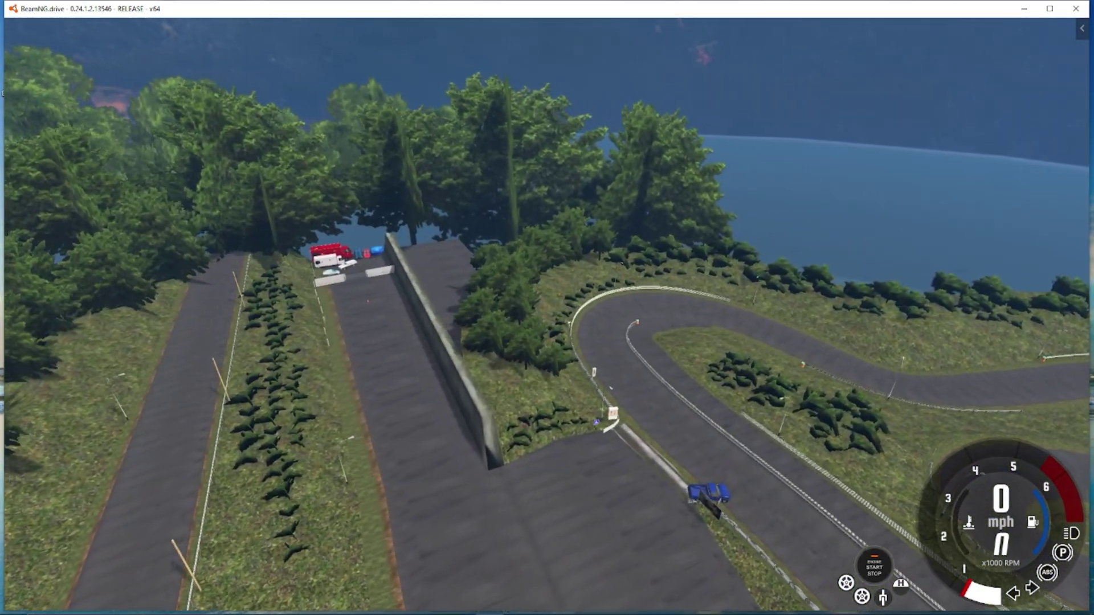
{"action": "key", "text": "s"}
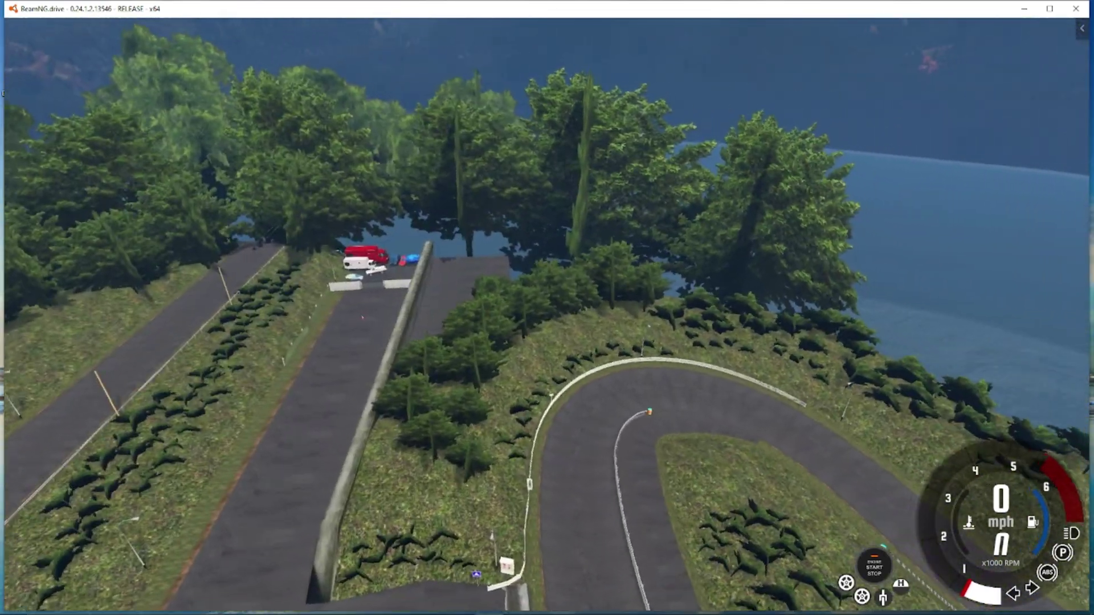
{"action": "key", "text": "w"}
{"action": "key", "text": "w"}
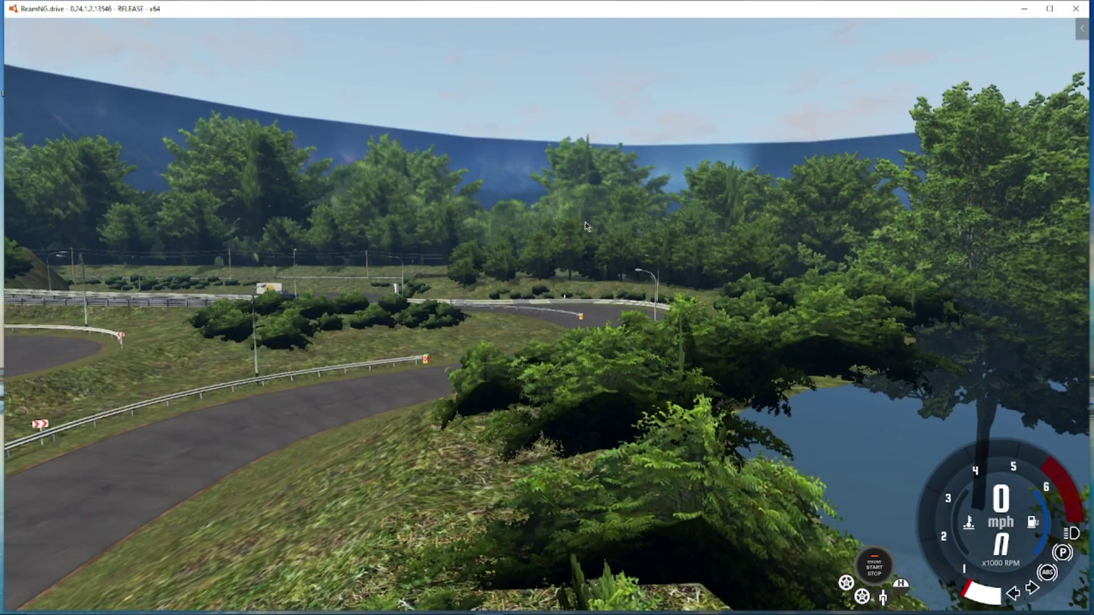
Step: Reopen the level editor, close the game, and switch to File Explorer to open the levels folder under BeamNG.drive 0.24
{"action": "key", "text": "F11"}
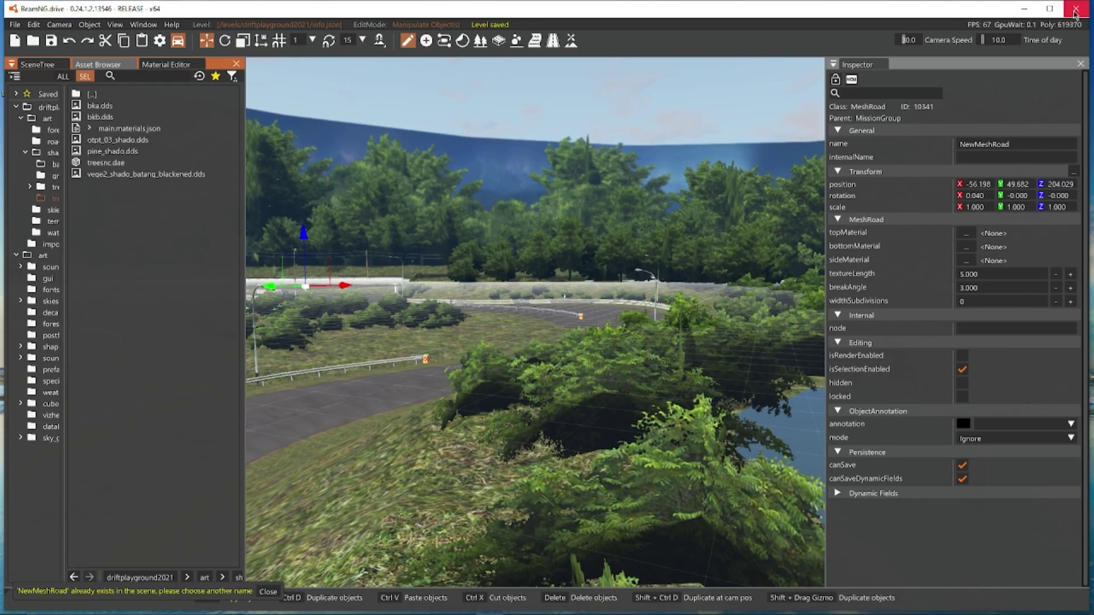
{"action": "left_click", "coordinate": [1073, 10]}
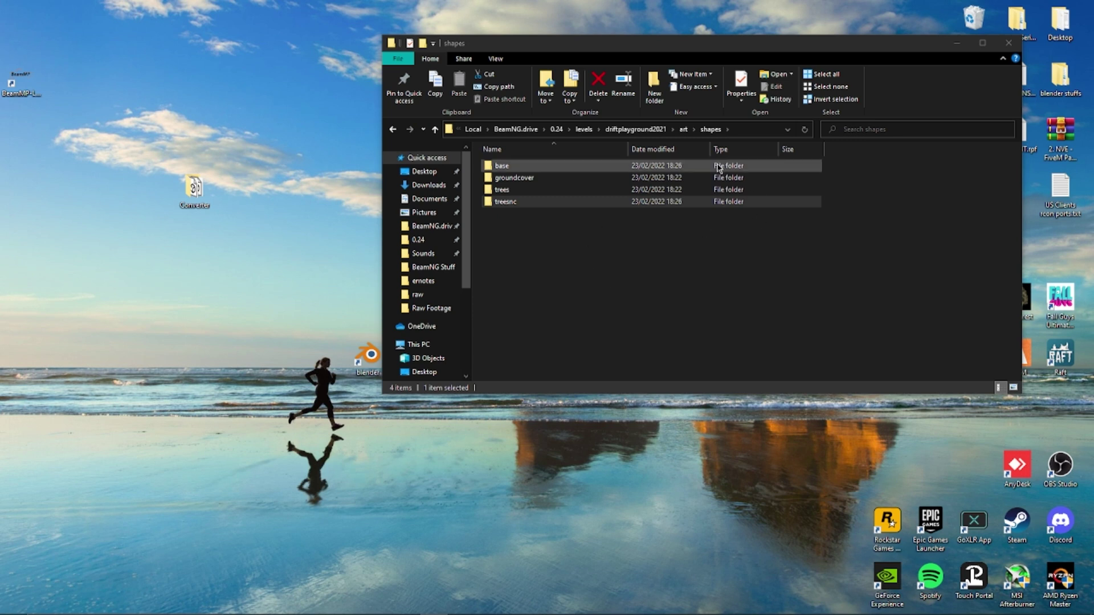
{"action": "left_click", "coordinate": [557, 130]}
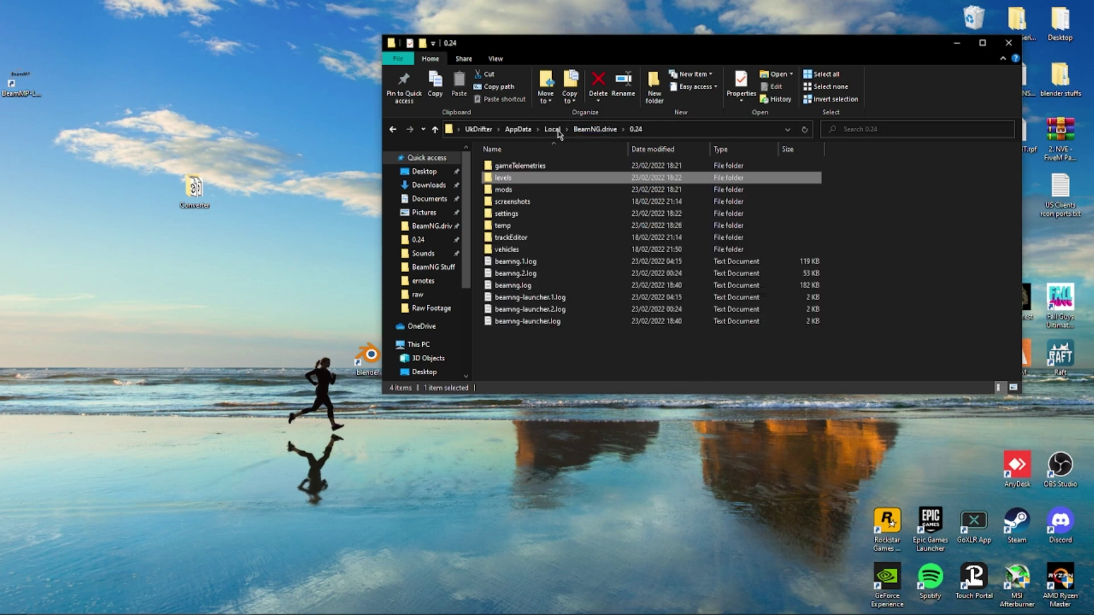
{"action": "double_click", "coordinate": [548, 179]}
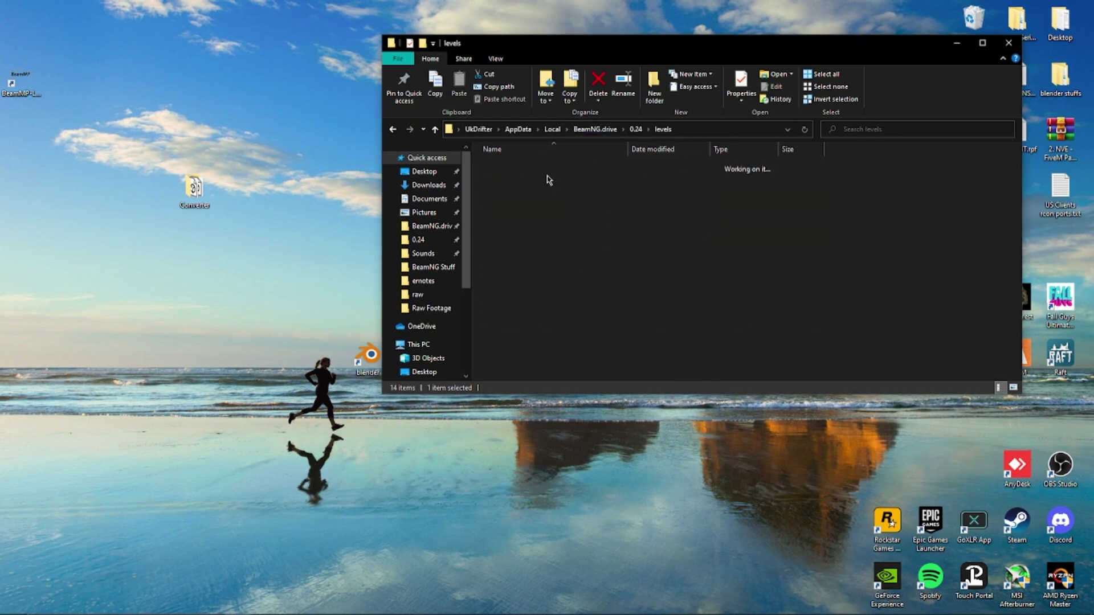
Step: Create a subfolder named levels and move the driftplayground2021 folder into it
{"action": "left_click", "coordinate": [656, 83]}
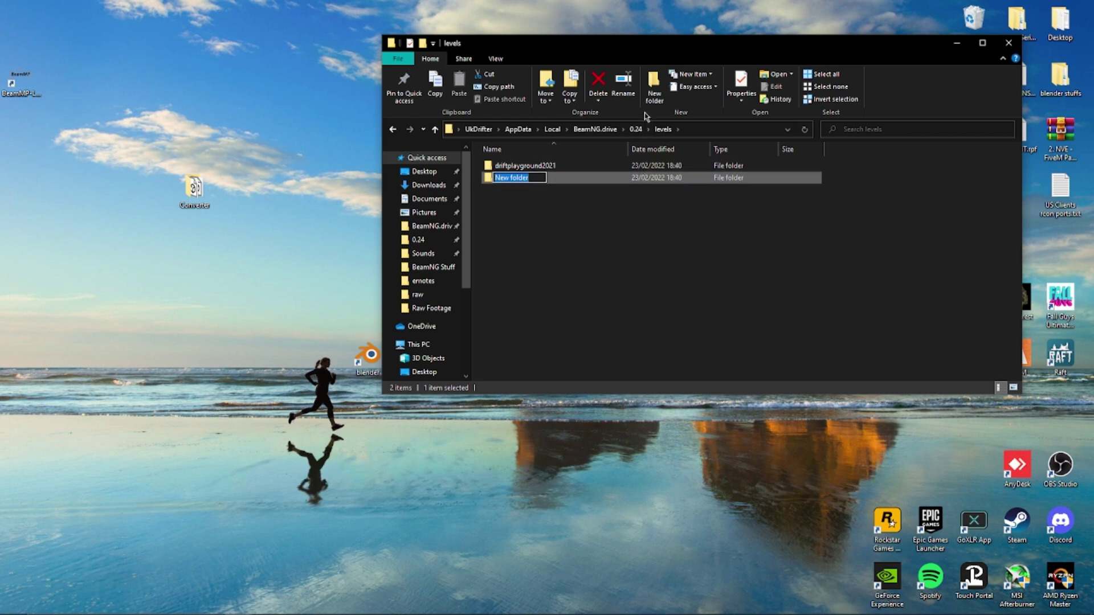
{"action": "type", "text": "levels"}
{"action": "key", "text": "Return"}
{"action": "mouse_move", "coordinate": [582, 167]}
{"action": "left_mouse_down"}
{"action": "mouse_move", "coordinate": [609, 164]}
{"action": "mouse_move", "coordinate": [609, 184]}
{"action": "mouse_move", "coordinate": [580, 182]}
{"action": "left_mouse_up"}
Step: Compress the inner levels folder into a ZIP archive named driftplayground2021.zip
{"action": "right_click", "coordinate": [528, 167]}
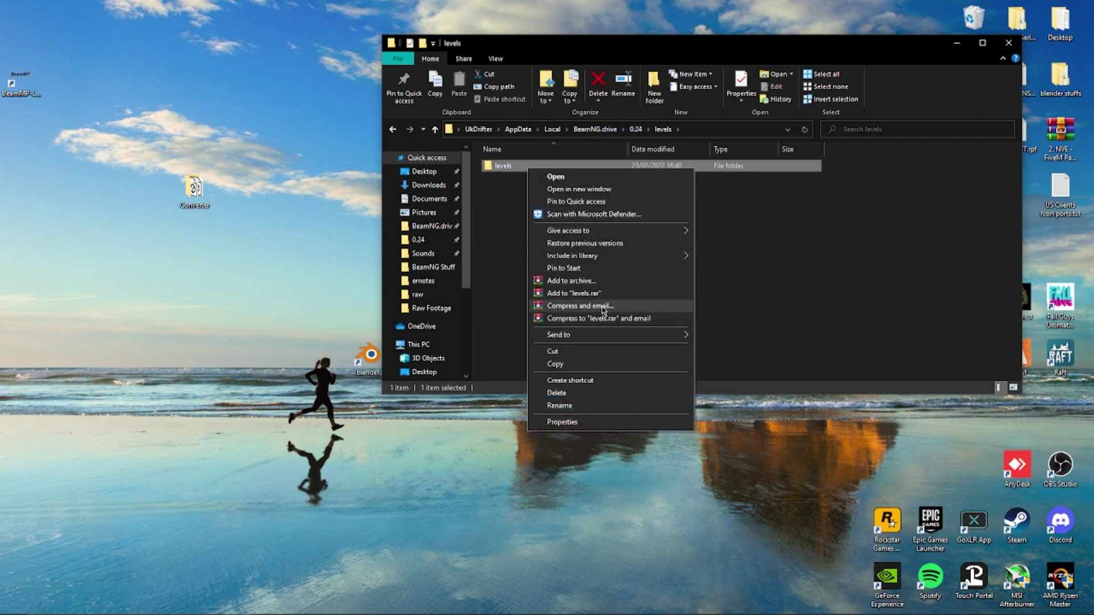
{"action": "mouse_move", "coordinate": [590, 336]}
{"action": "left_click", "coordinate": [751, 346]}
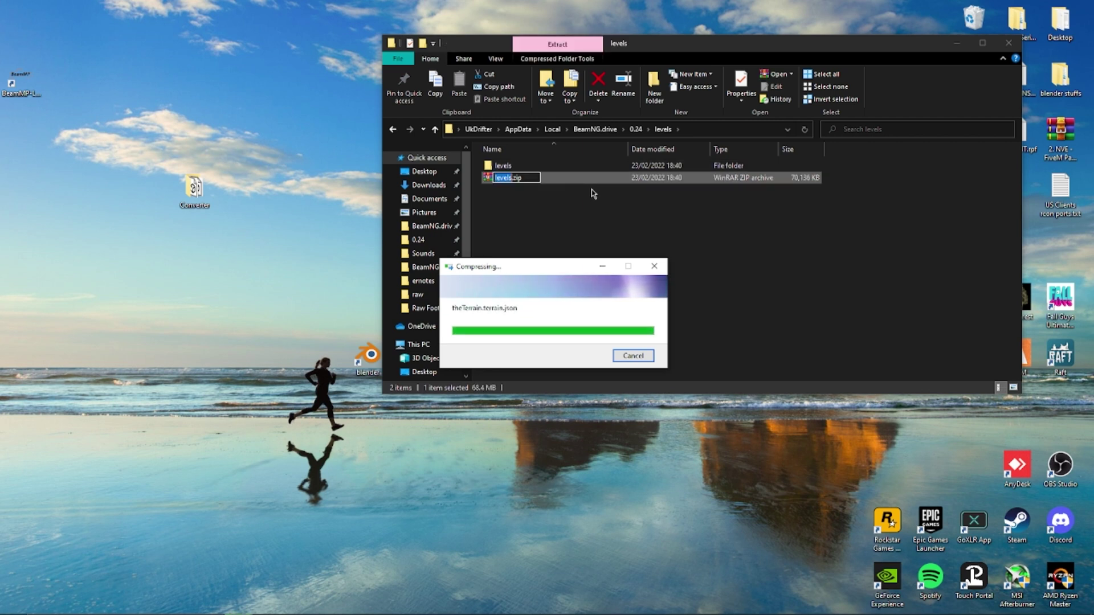
{"action": "type", "text": "driftplayground2021"}
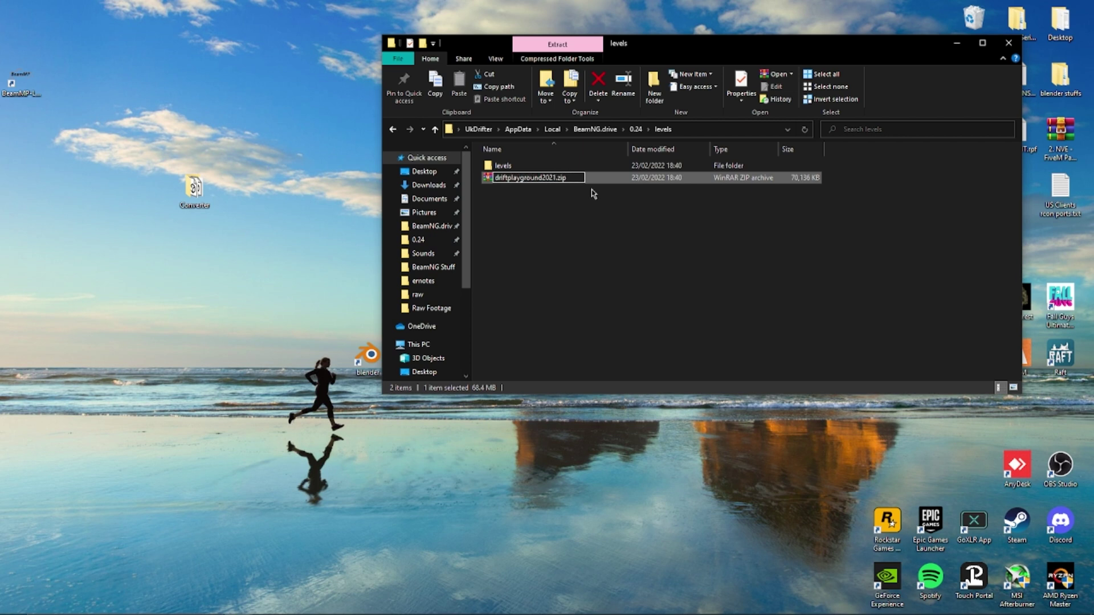
{"action": "key", "text": "Return"}
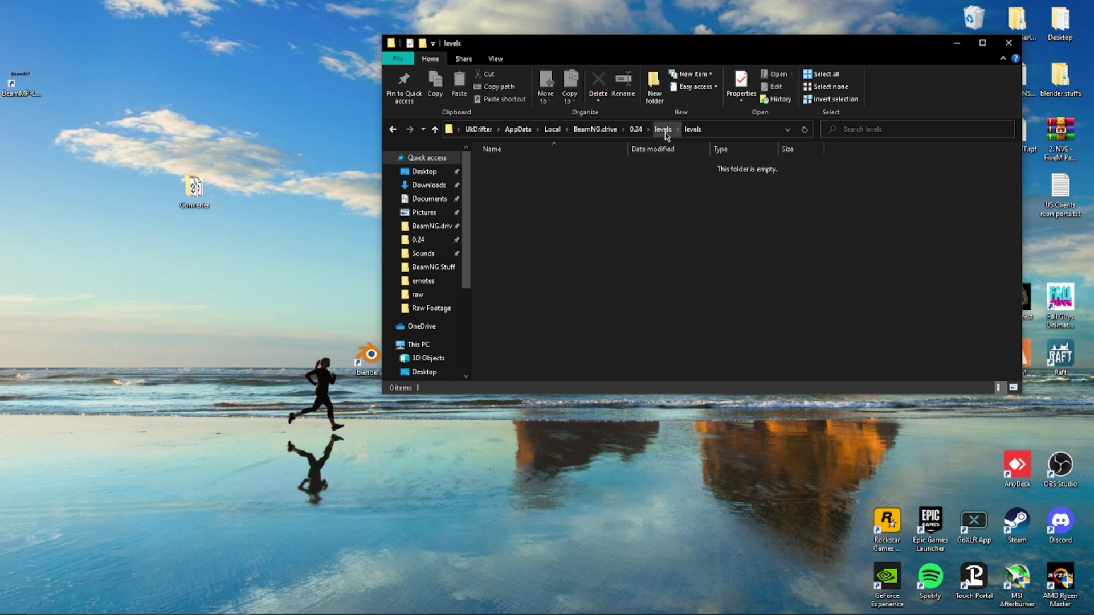
Step: Return to the outer levels folder and delete the emptied inner levels folder
{"action": "left_click", "coordinate": [663, 132]}
{"action": "key", "text": "Delete"}
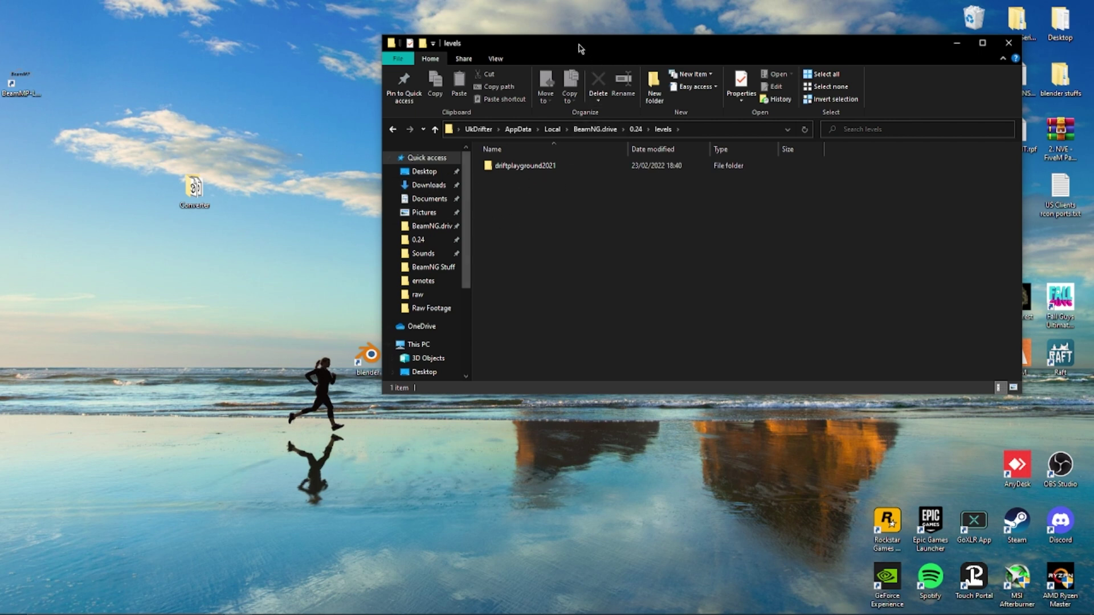
{"action": "left_click_drag", "start_coordinate": [577, 48], "coordinate": [450, 49]}
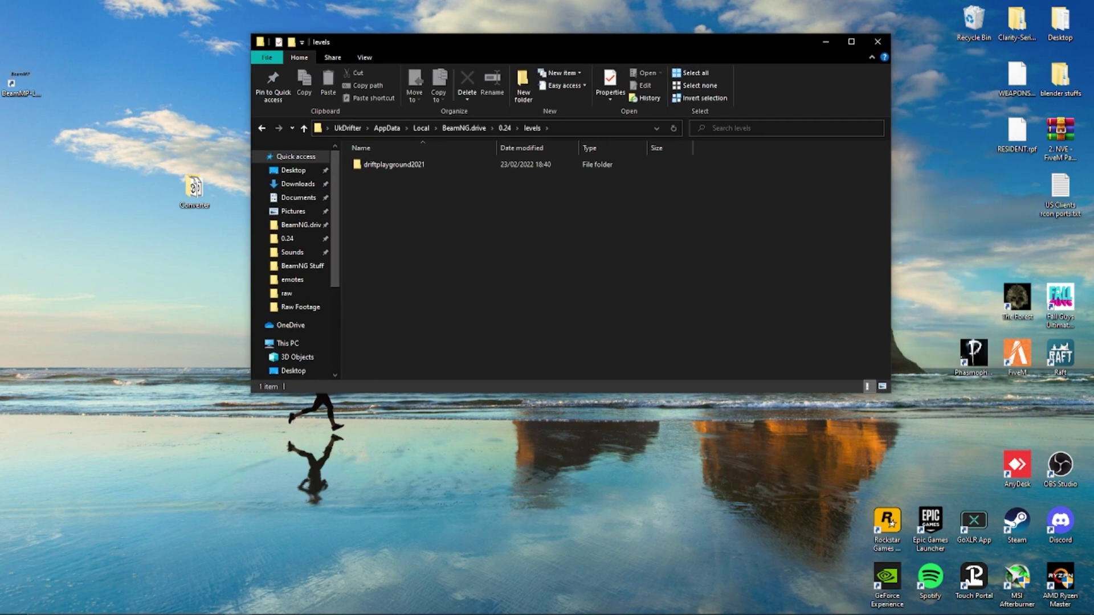